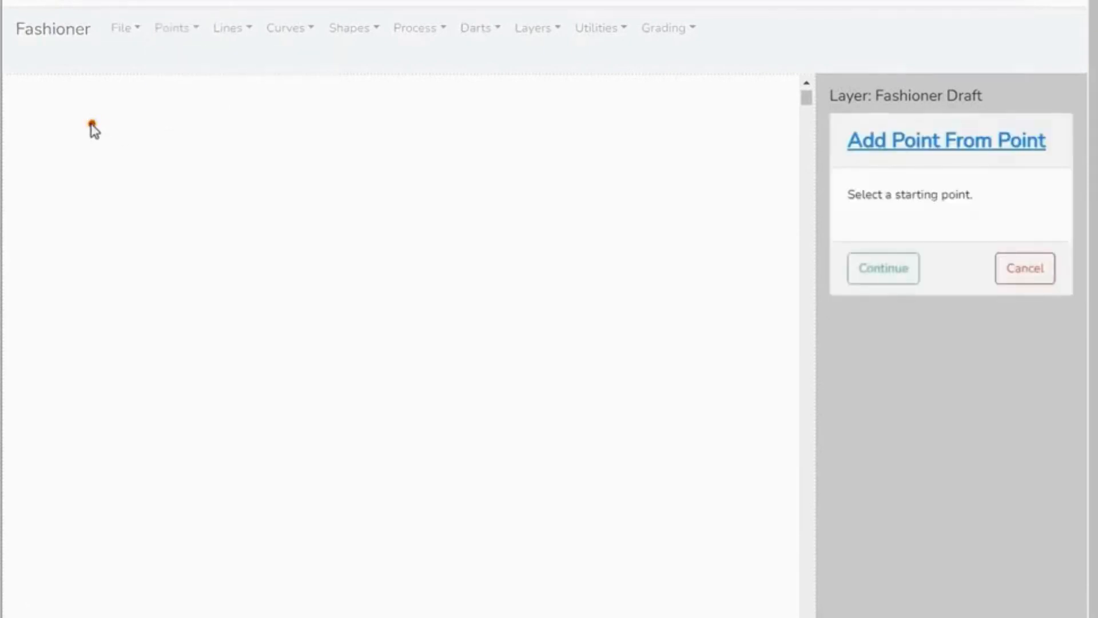
# - Add a point from the existing point, 57.5 cm directly below it (Y 57.5 cm, X 0)
pyautogui.click(914, 269)
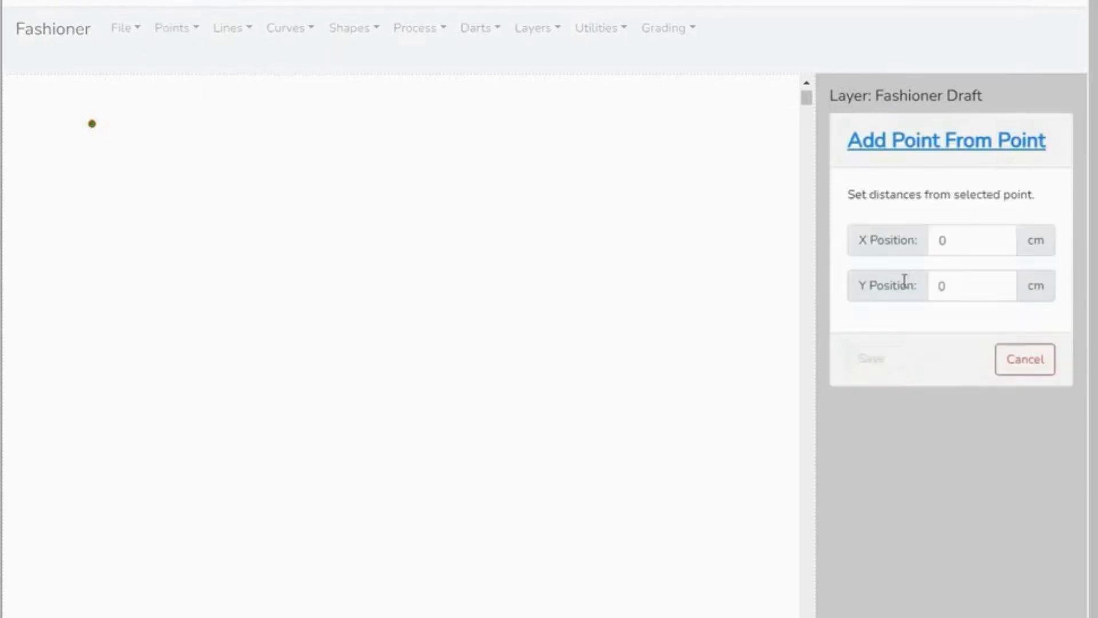
pyautogui.click(947, 286)
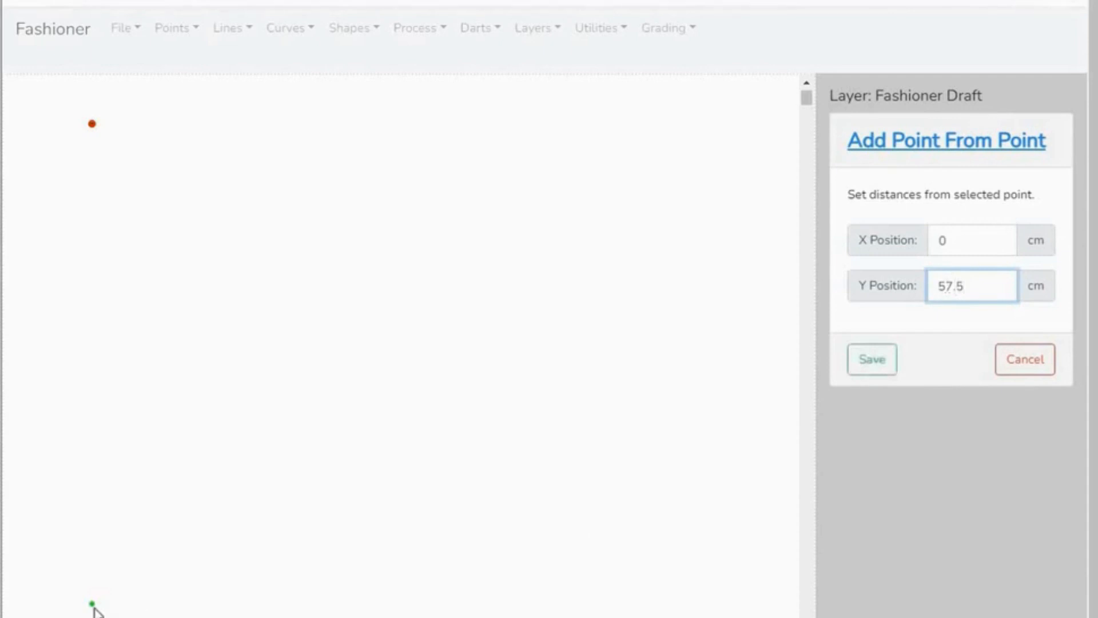
pyautogui.click(872, 367)
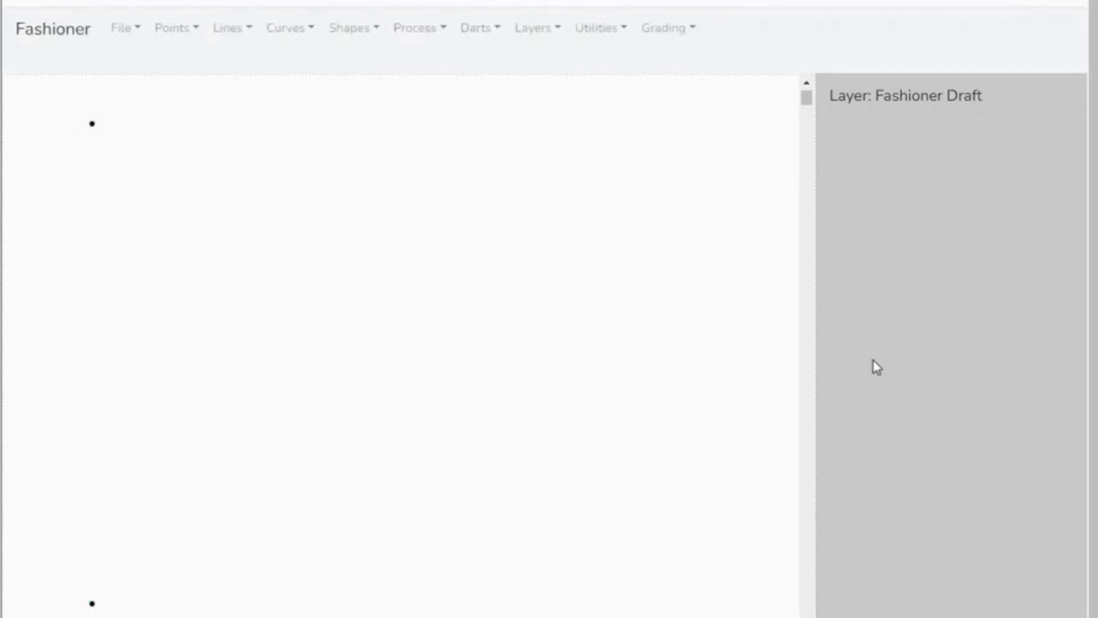
# - Add a point from the upper-left point at X 57.5 cm and Y 0
pyautogui.click(196, 33)
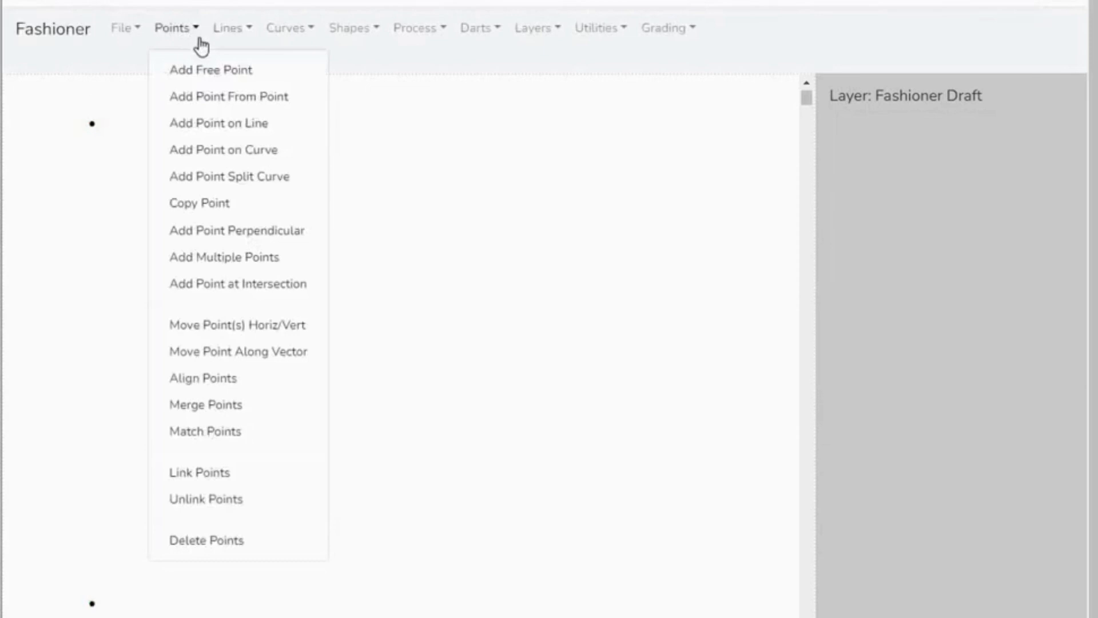
pyautogui.click(214, 97)
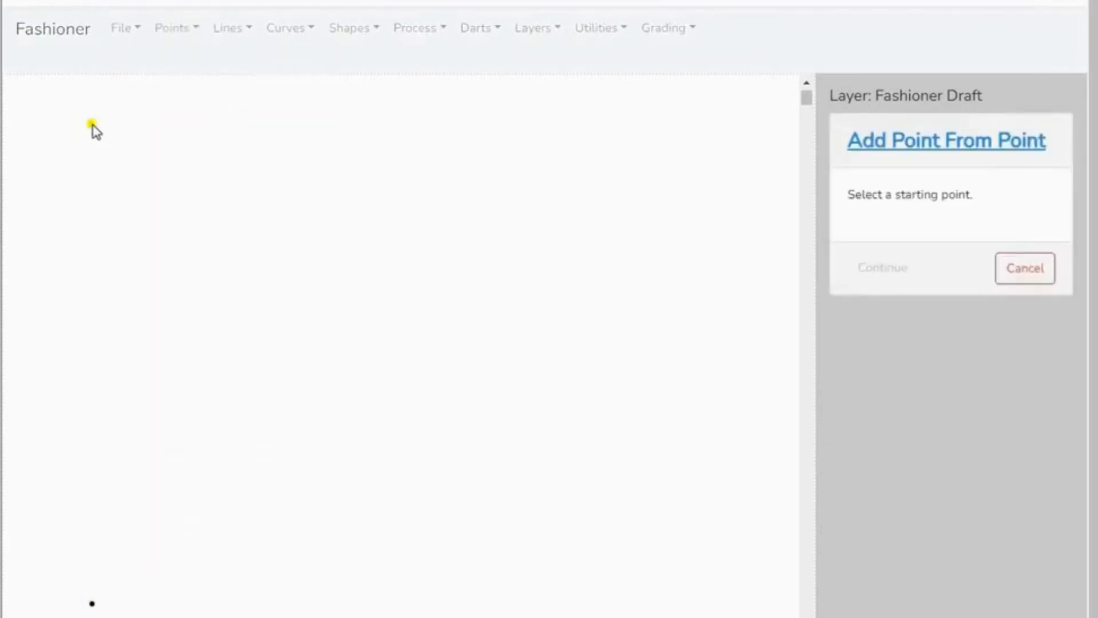
pyautogui.click(92, 124)
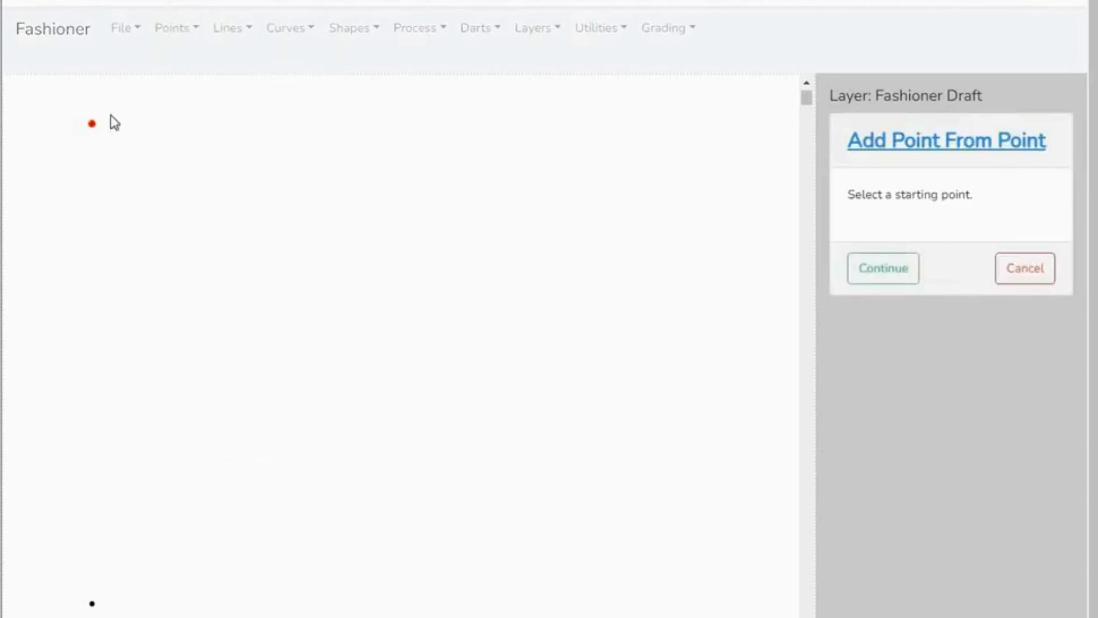
pyautogui.click(898, 282)
pyautogui.click(950, 243)
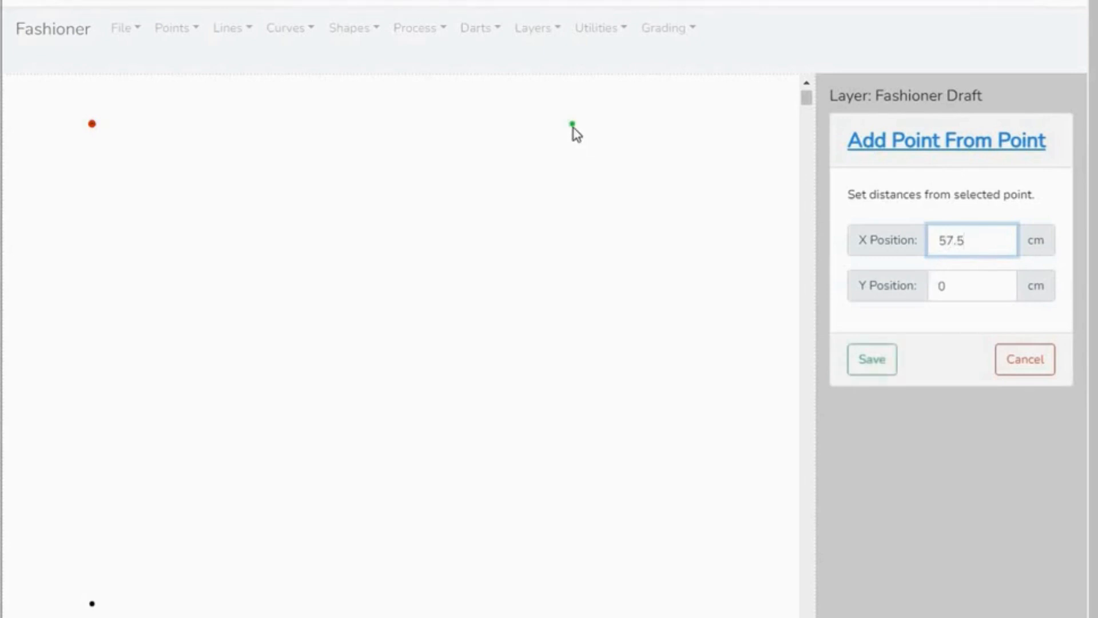
pyautogui.click(871, 360)
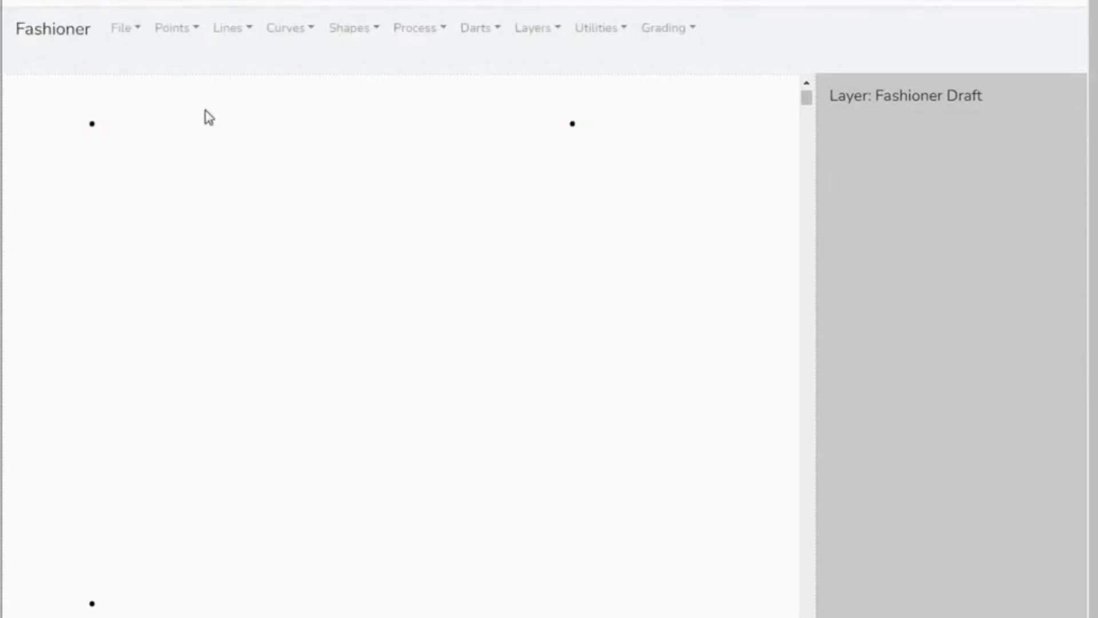
# - Add the fourth corner point from the upper-right point at X 0 and Y 57.5 cm
pyautogui.click(199, 32)
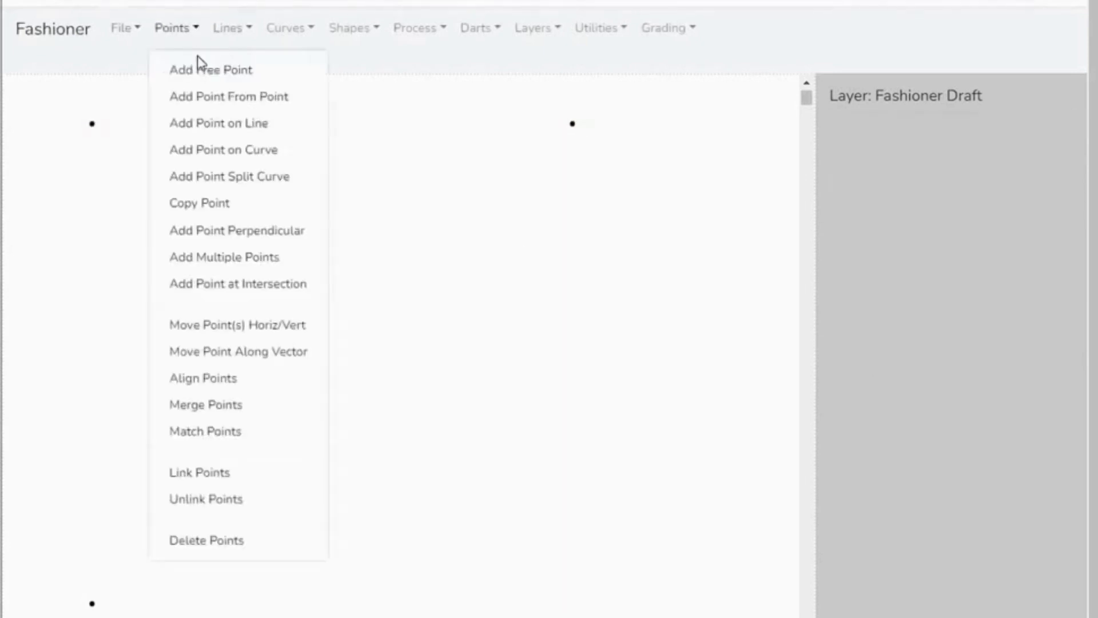
pyautogui.click(199, 98)
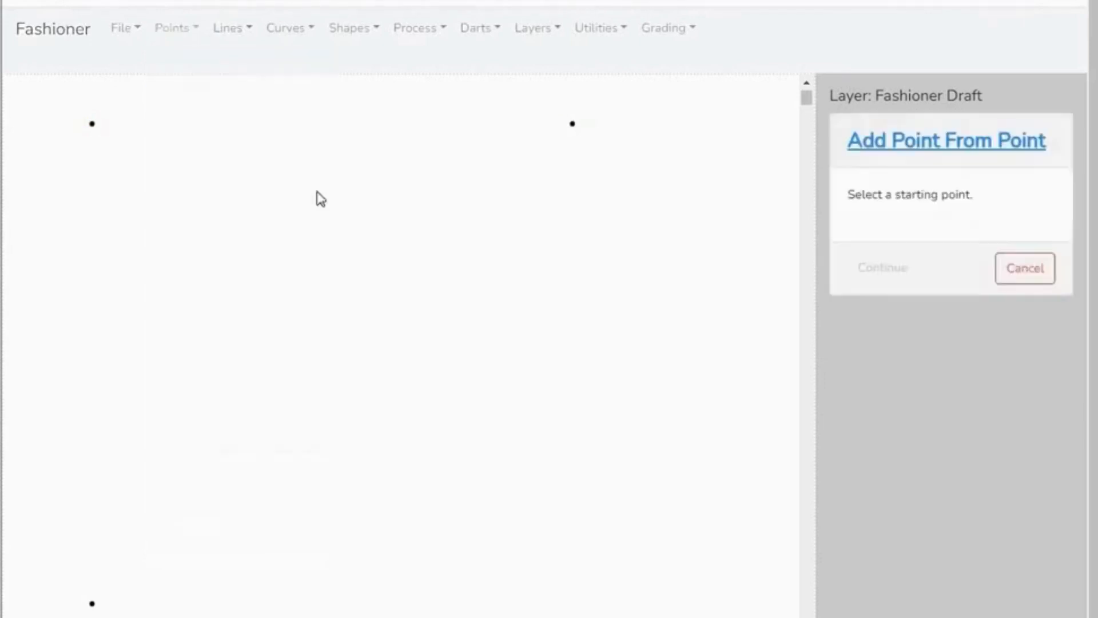
pyautogui.click(572, 123)
pyautogui.click(884, 269)
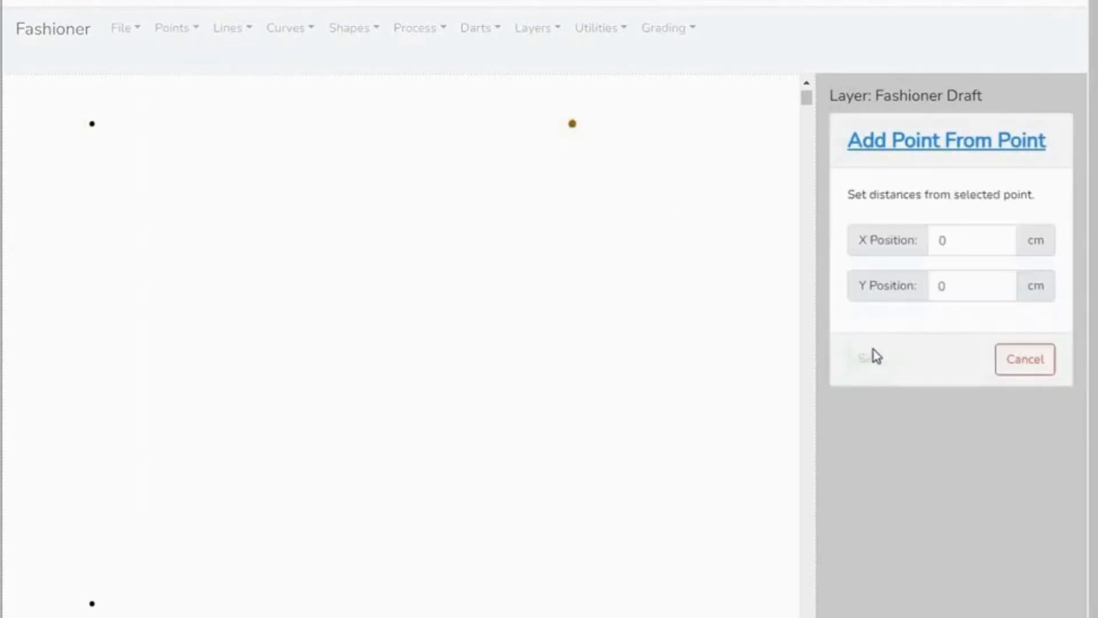
pyautogui.click(950, 285)
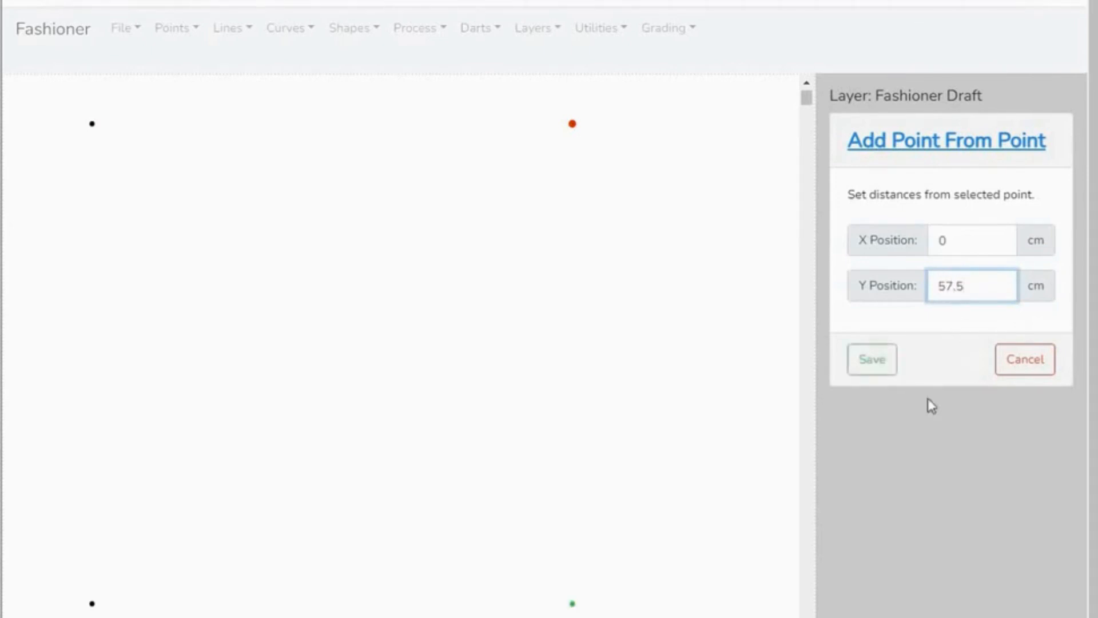
pyautogui.click(869, 364)
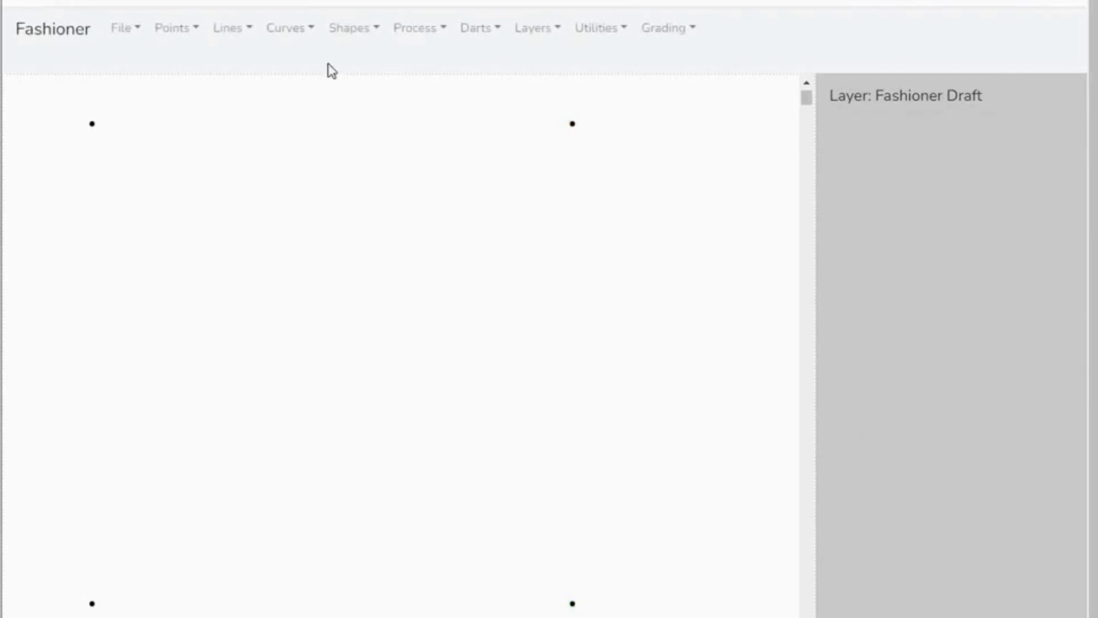
# - Add a line joining the upper-left and upper-right points as the square's top edge
pyautogui.click(250, 33)
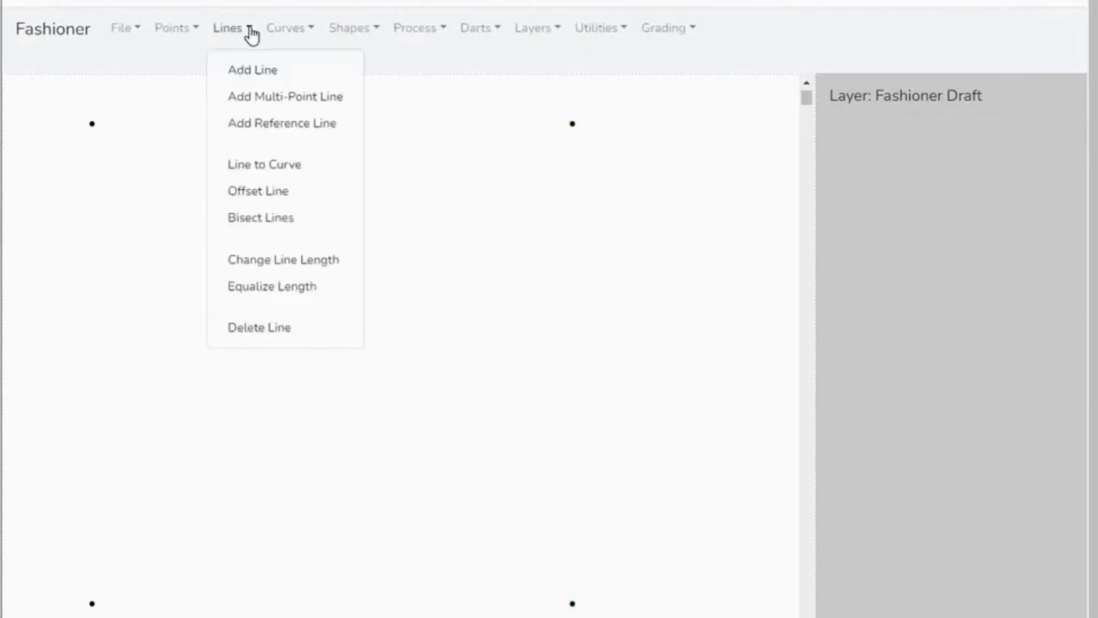
pyautogui.click(256, 70)
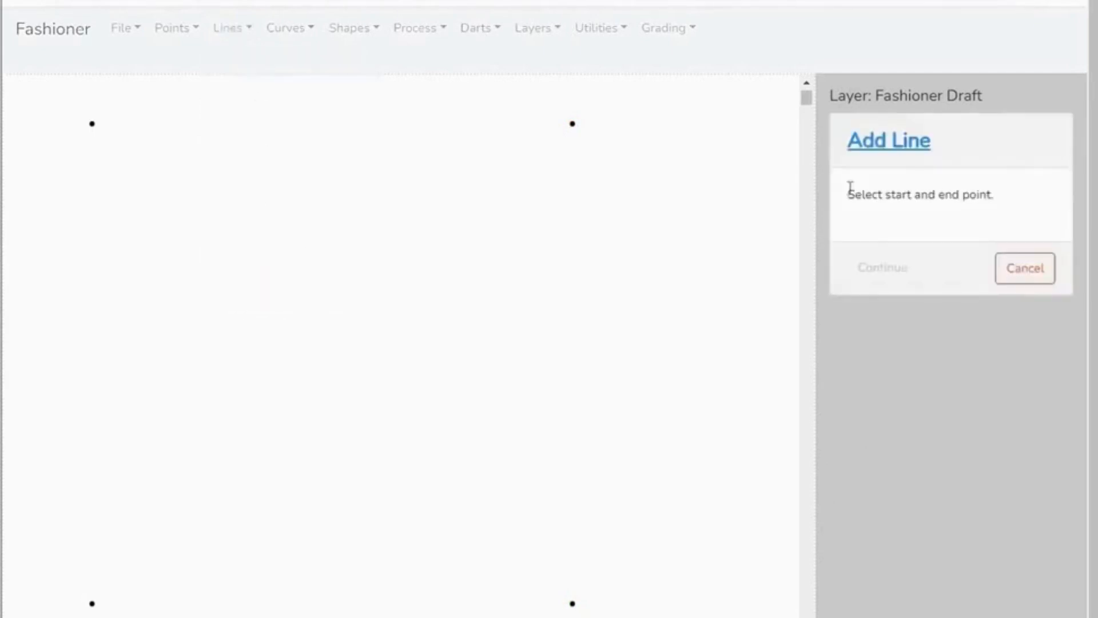
pyautogui.click(91, 124)
pyautogui.click(573, 125)
pyautogui.click(883, 269)
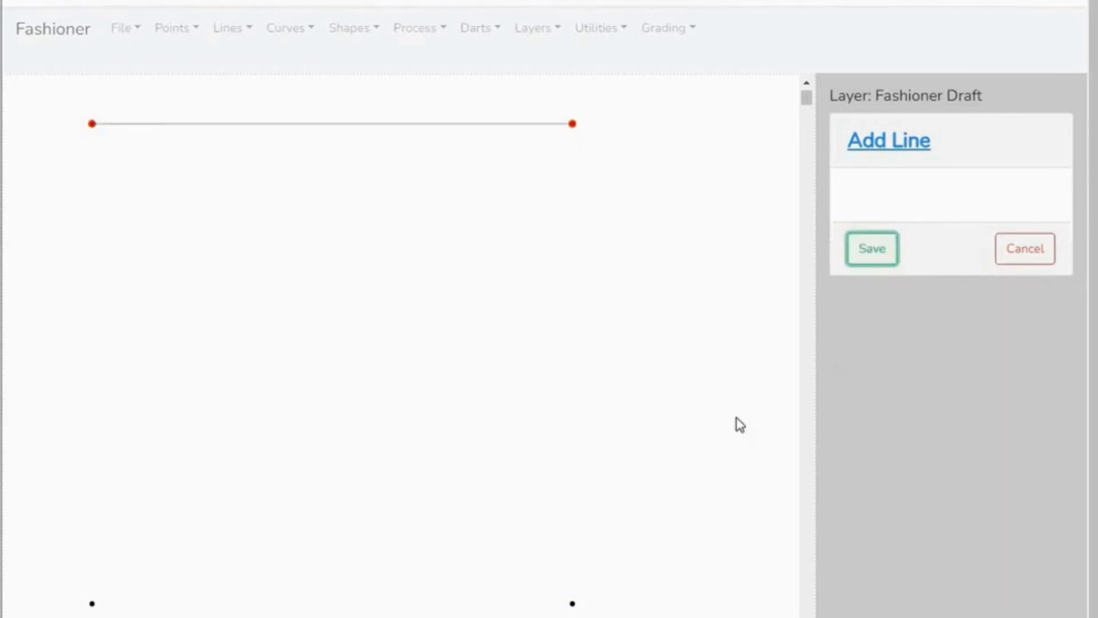
pyautogui.click(872, 248)
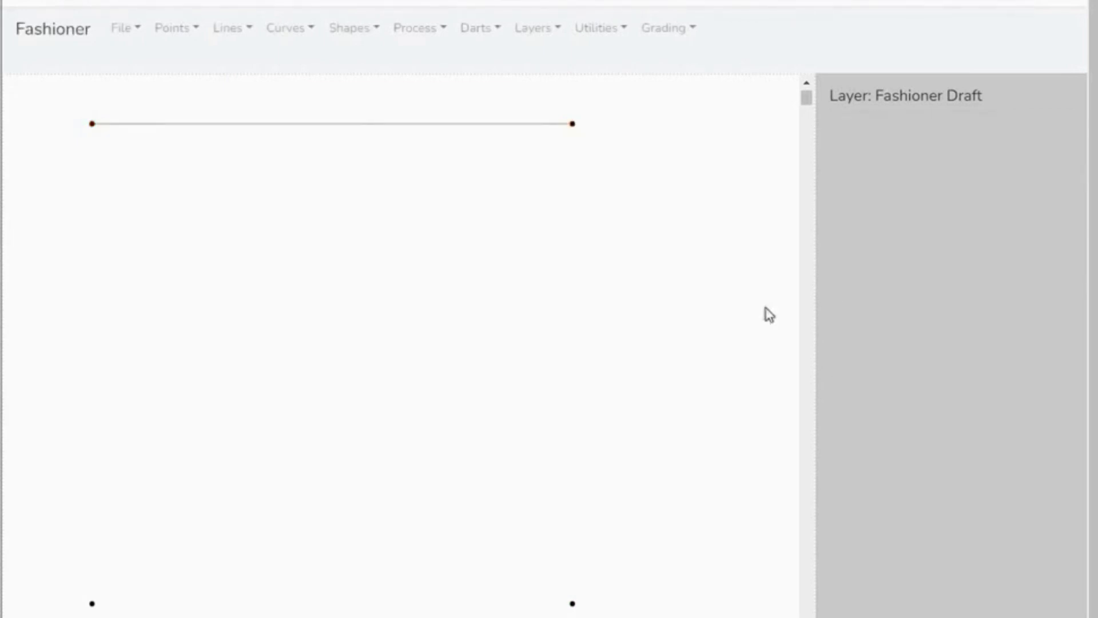
# - Add a line from the upper-right point to the lower-right point as the square's right edge
pyautogui.click(247, 34)
pyautogui.click(245, 68)
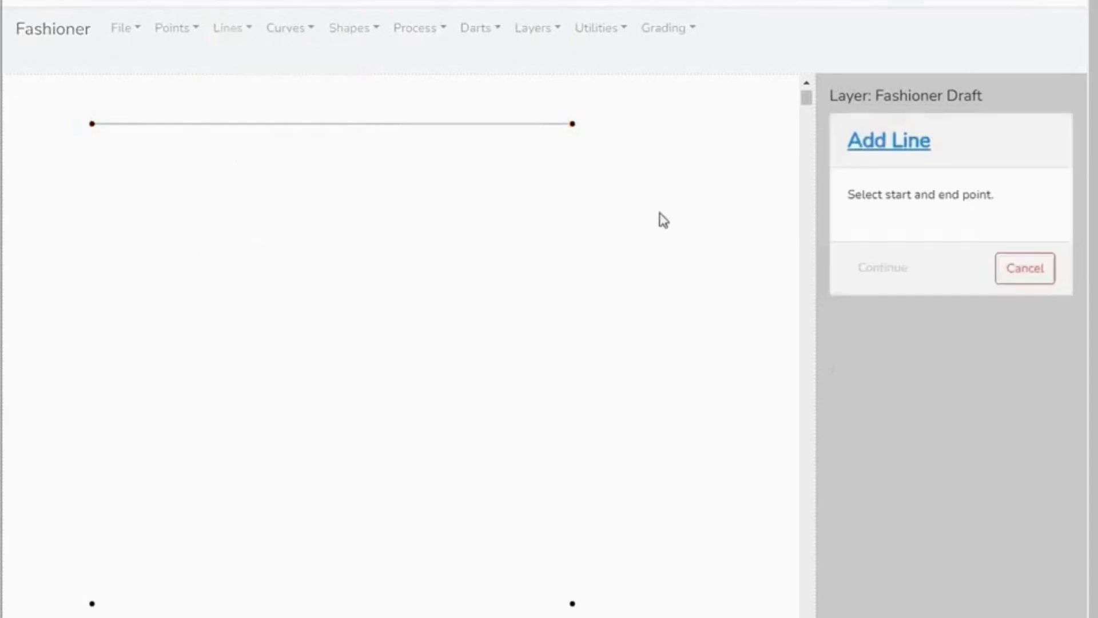
pyautogui.click(573, 124)
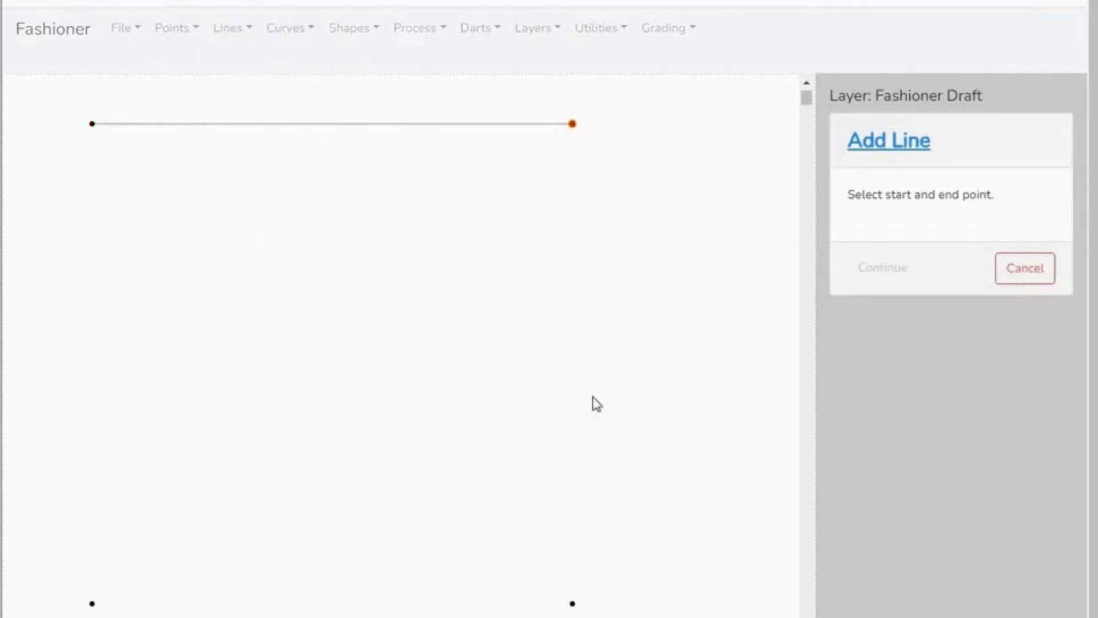
pyautogui.click(573, 604)
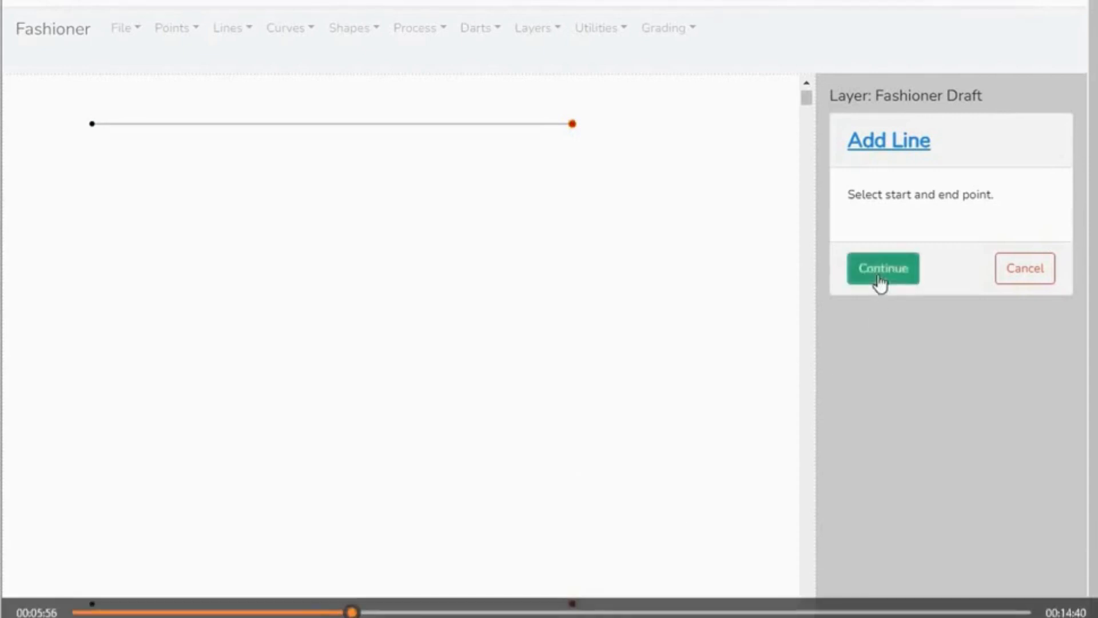
pyautogui.click(880, 269)
pyautogui.click(886, 252)
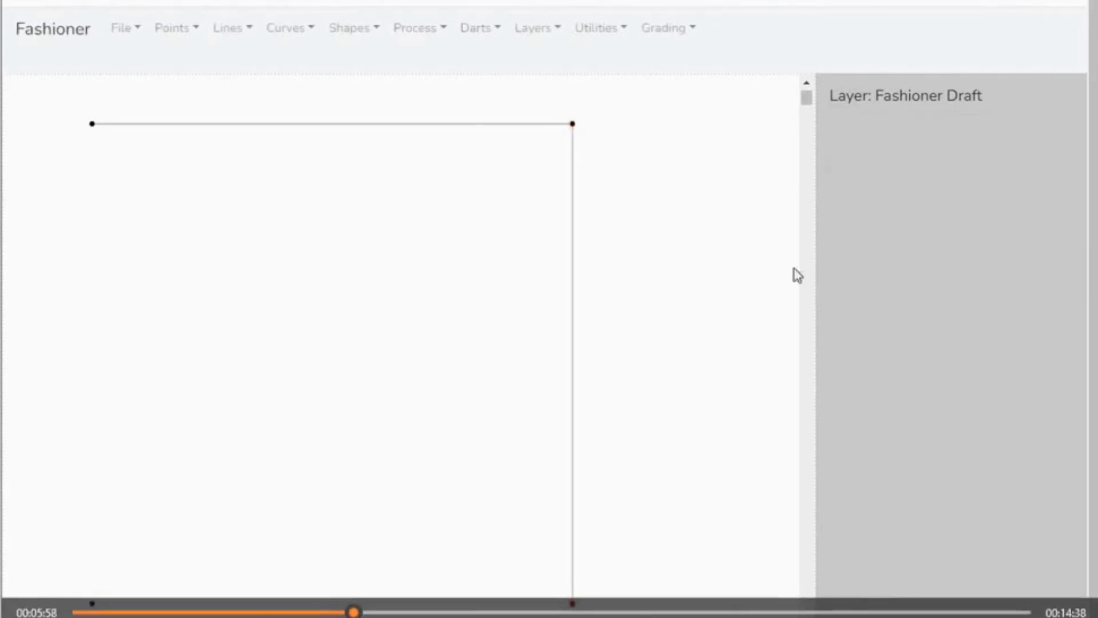
# - Add a line from the lower-right point to the lower-left point as the square's bottom edge
pyautogui.click(247, 33)
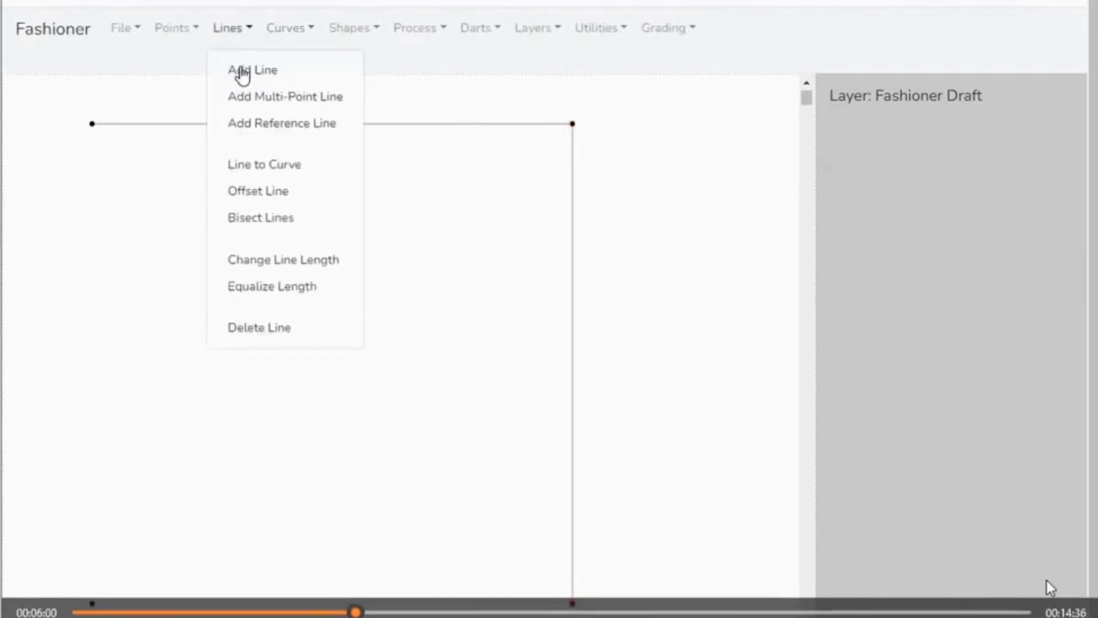
pyautogui.click(243, 71)
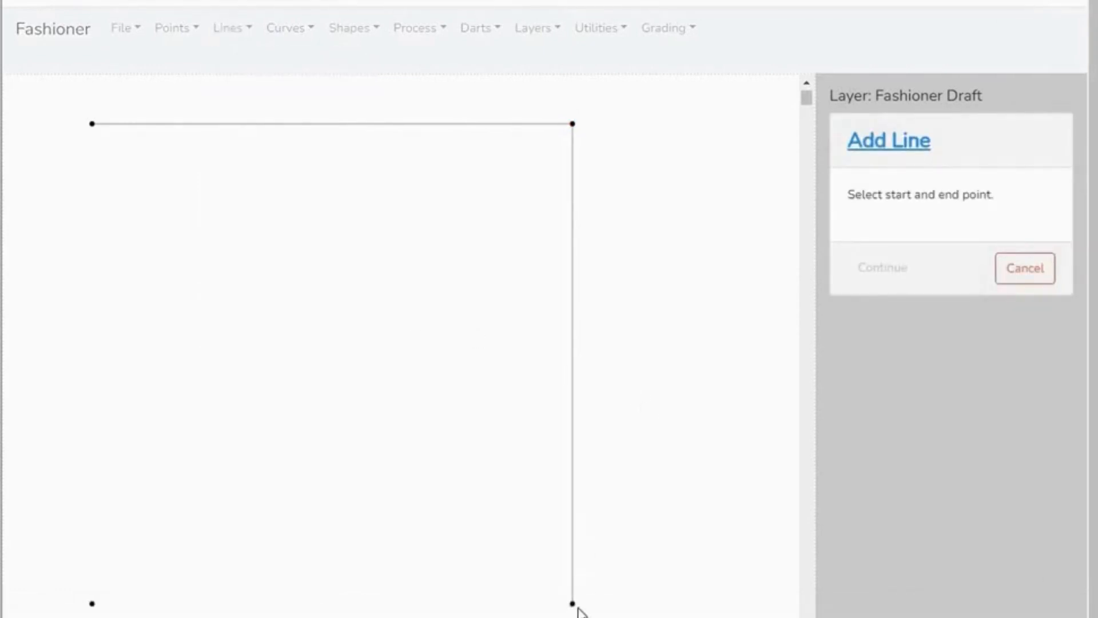
pyautogui.click(572, 603)
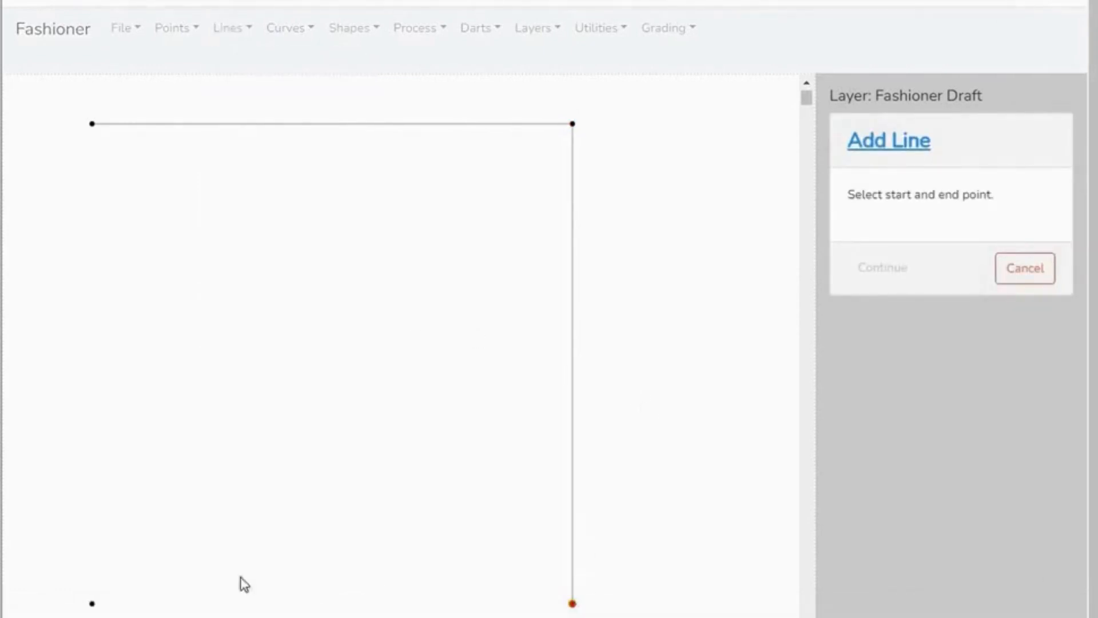
pyautogui.click(92, 604)
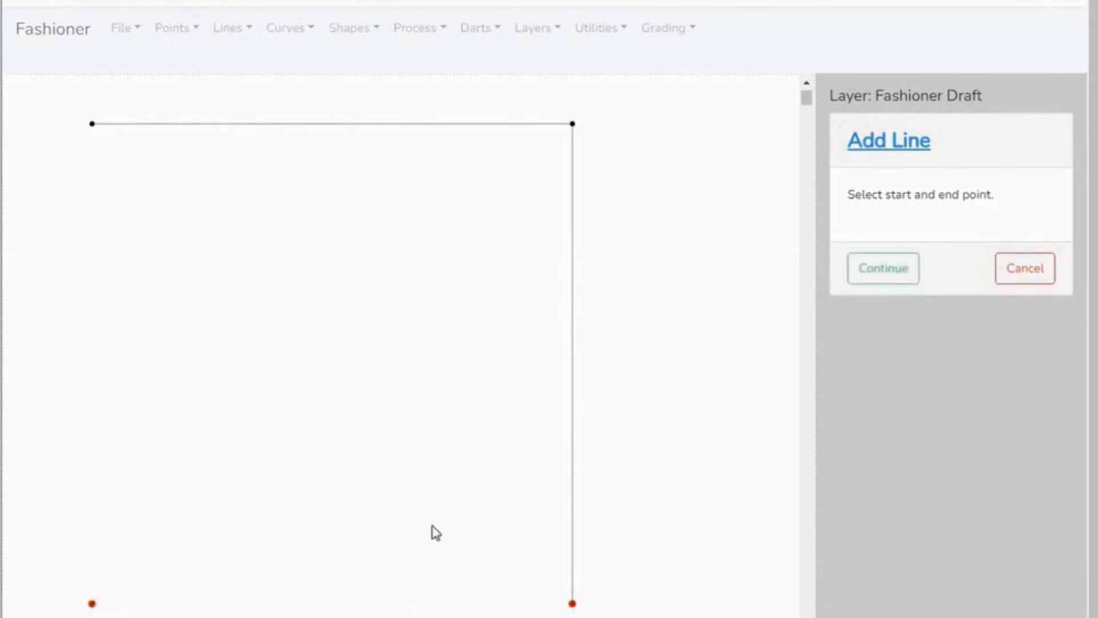
pyautogui.click(875, 280)
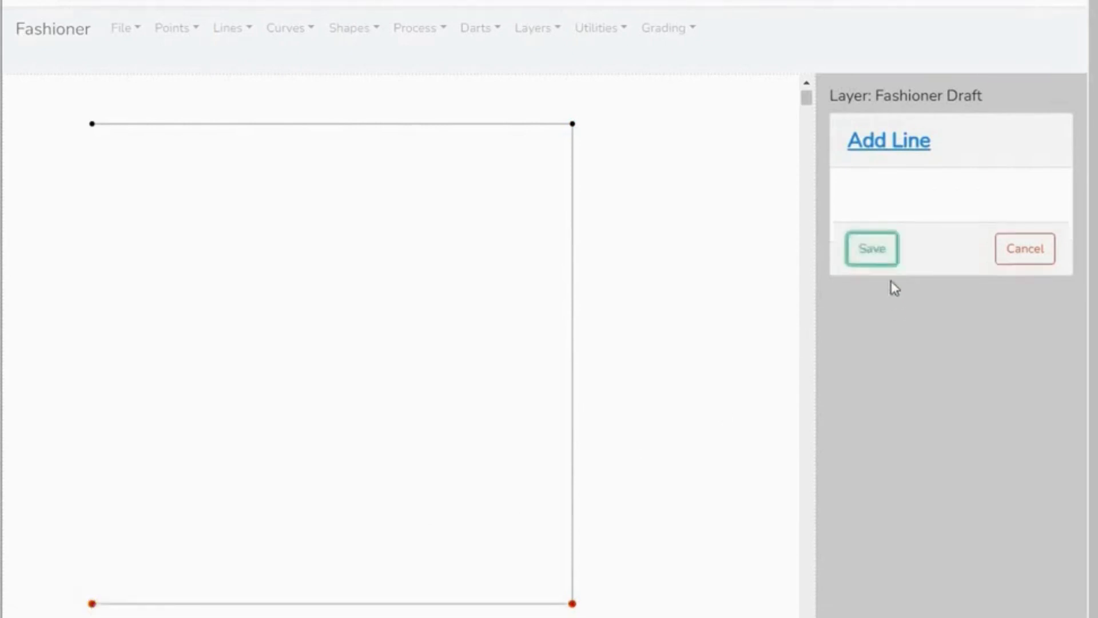
pyautogui.click(872, 249)
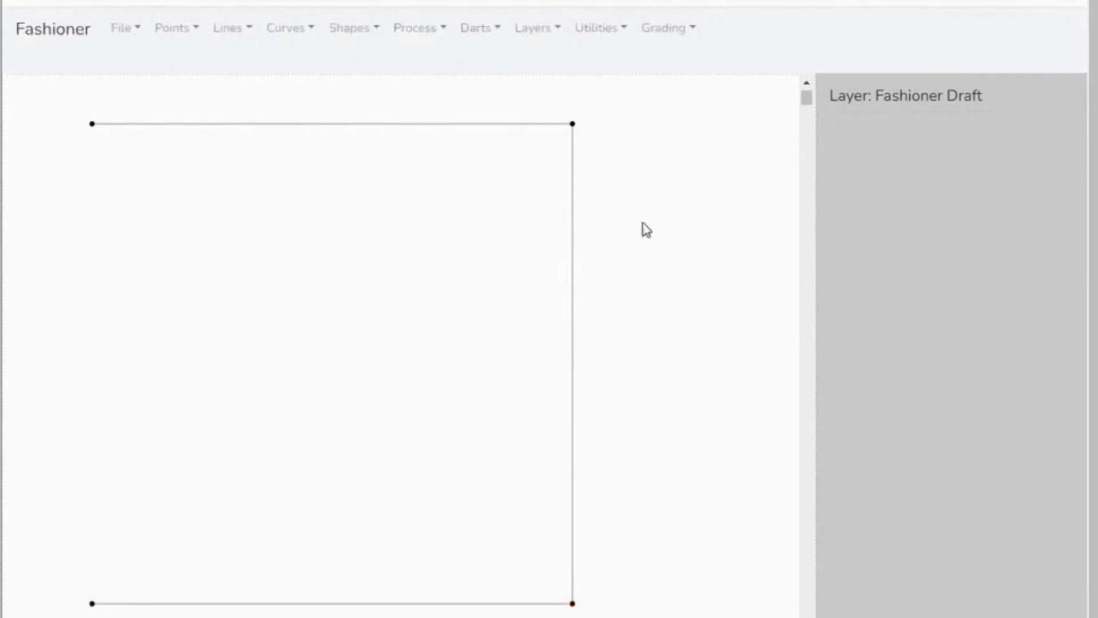
# - Close the square with a line from the upper-left point to the lower-left point
pyautogui.click(248, 32)
pyautogui.click(252, 71)
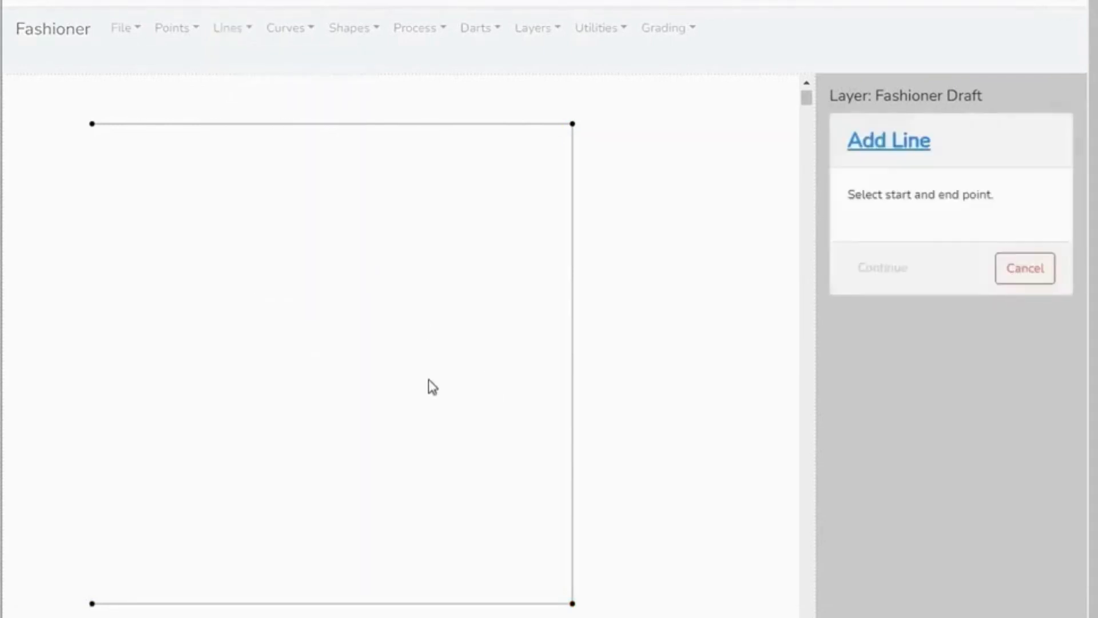
pyautogui.click(91, 123)
pyautogui.click(91, 603)
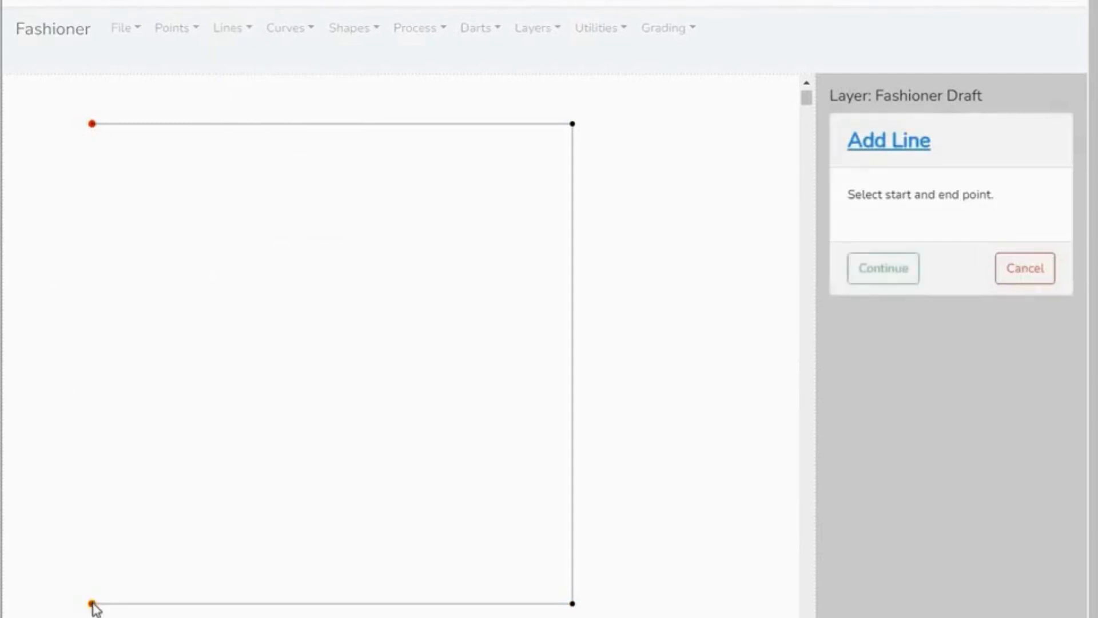
pyautogui.click(875, 274)
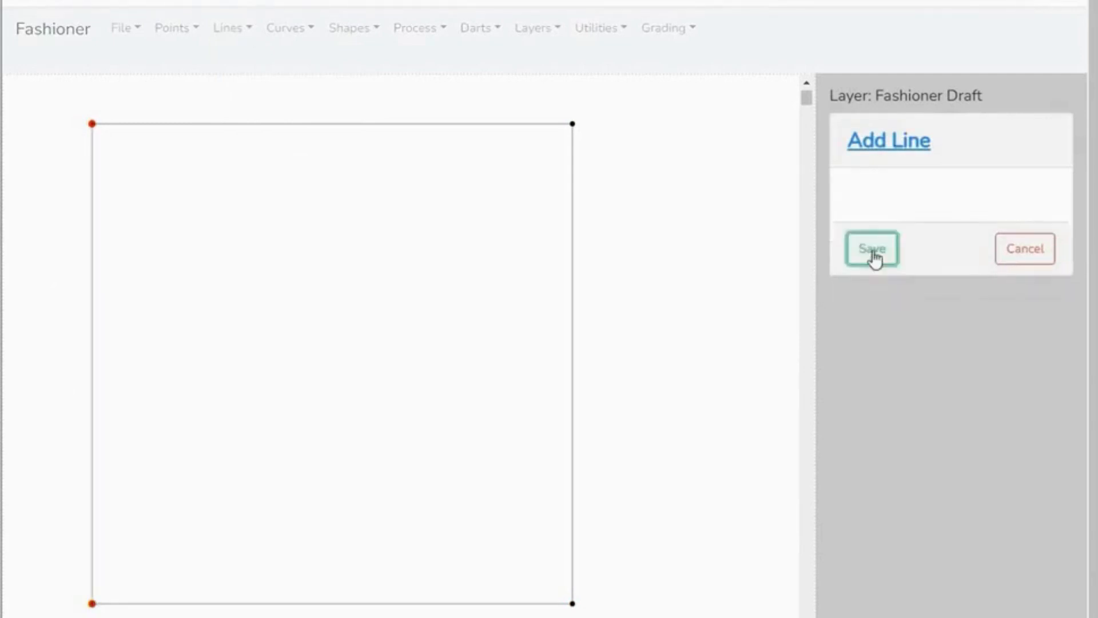
pyautogui.click(872, 248)
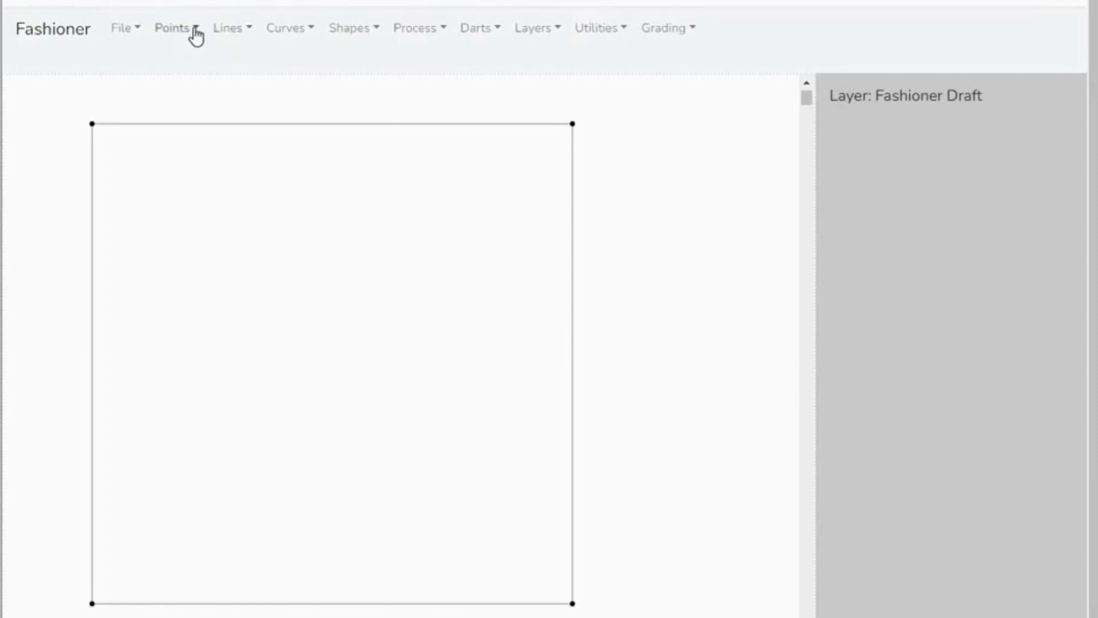
# - Add a point on the square's top edge, 5.00 cm from its right end, with no offset
pyautogui.click(195, 30)
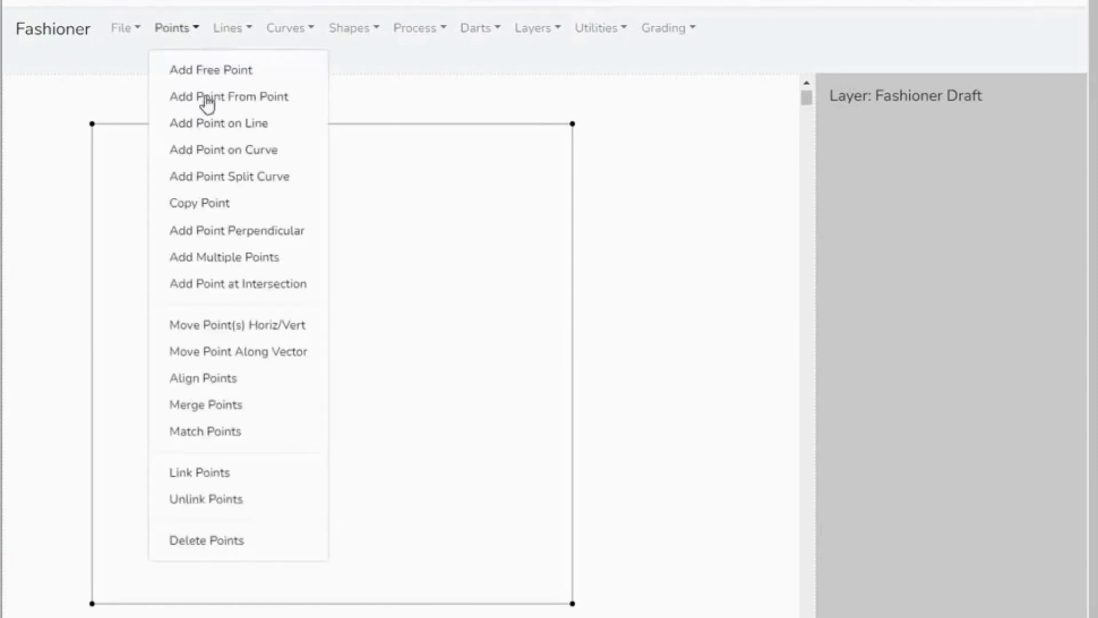
pyautogui.click(241, 132)
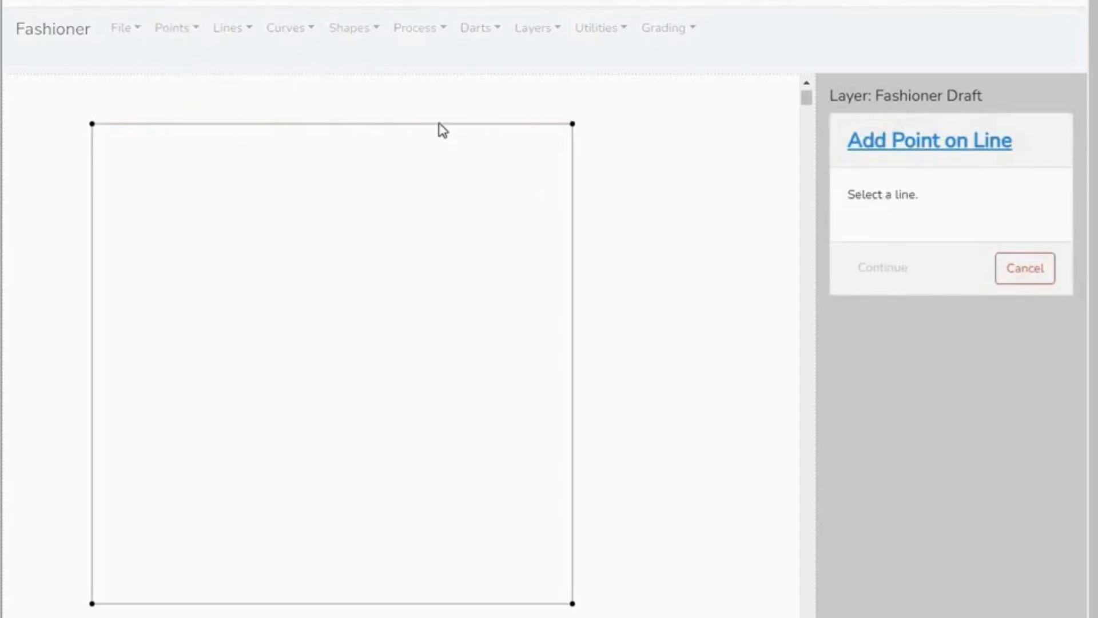
pyautogui.click(518, 124)
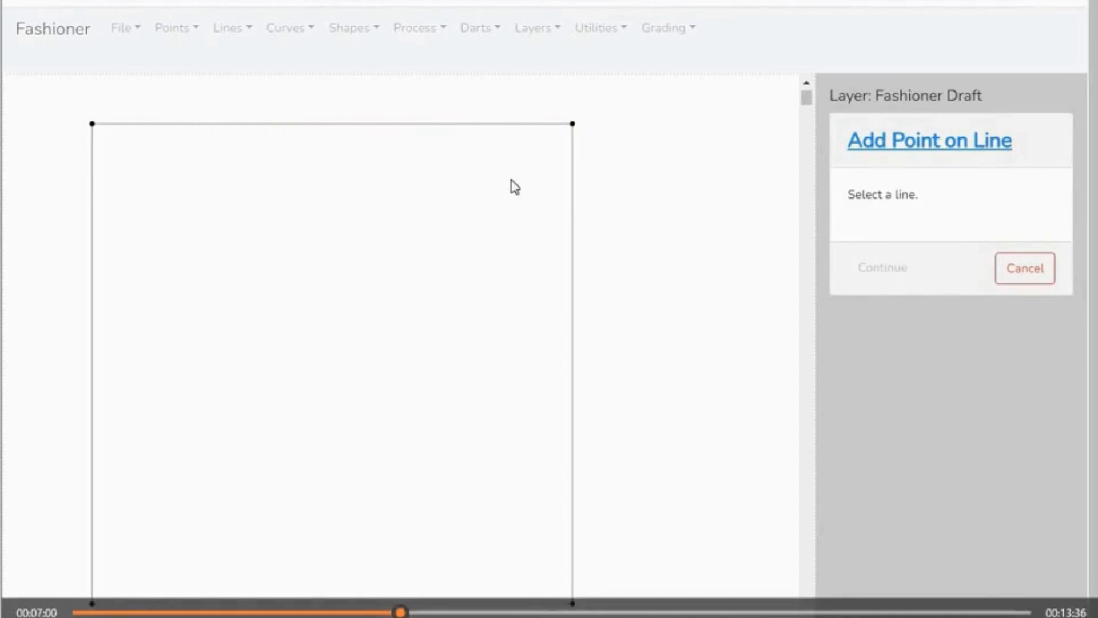
pyautogui.click(893, 269)
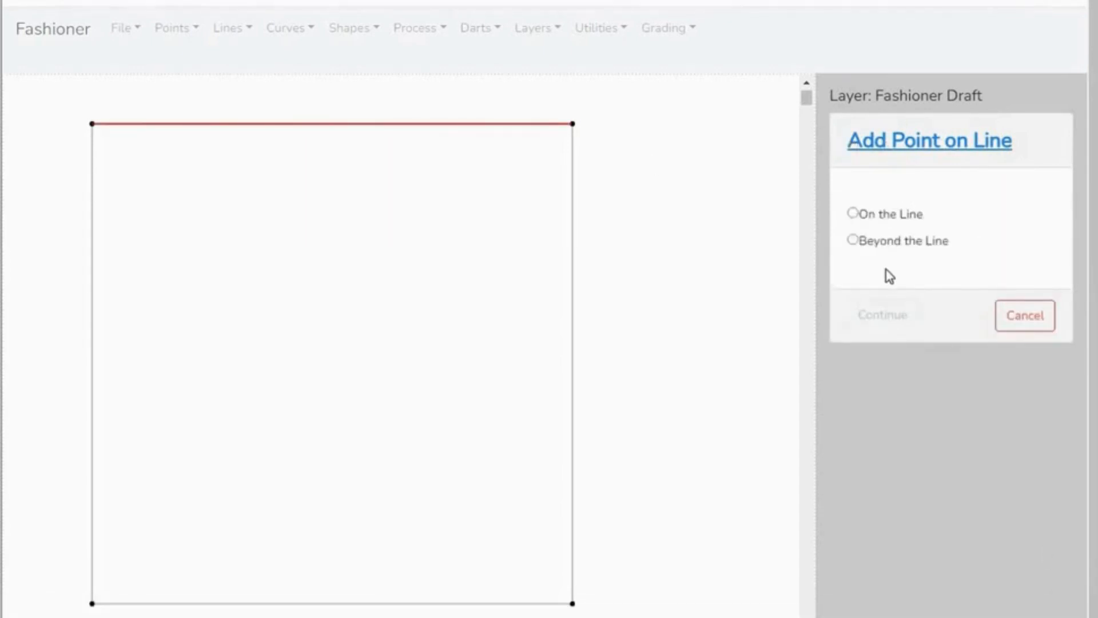
pyautogui.click(853, 214)
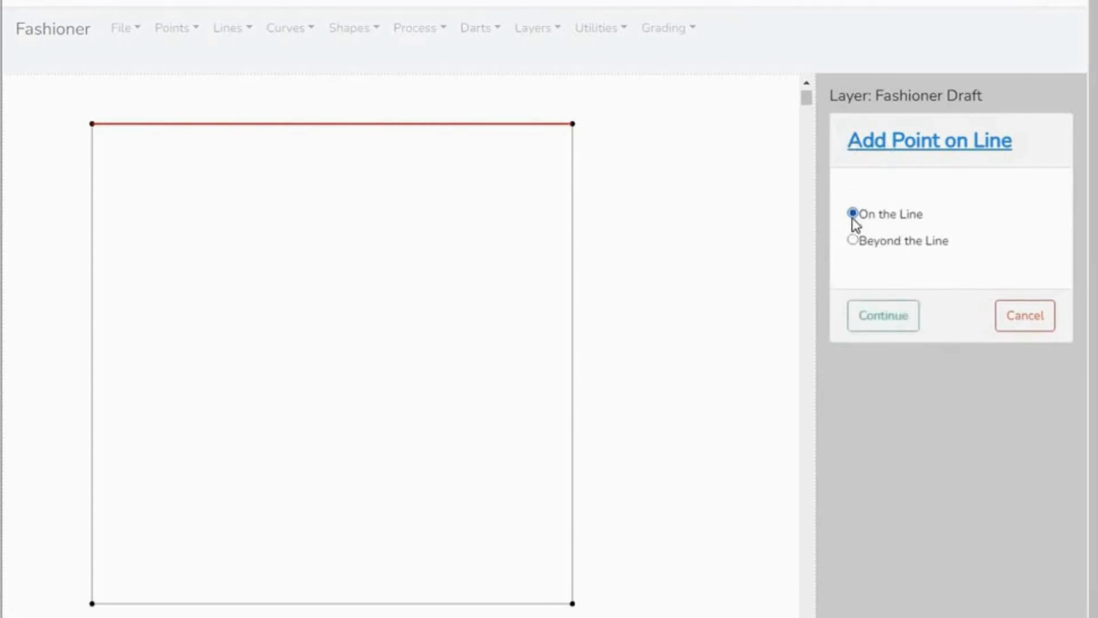
pyautogui.click(878, 315)
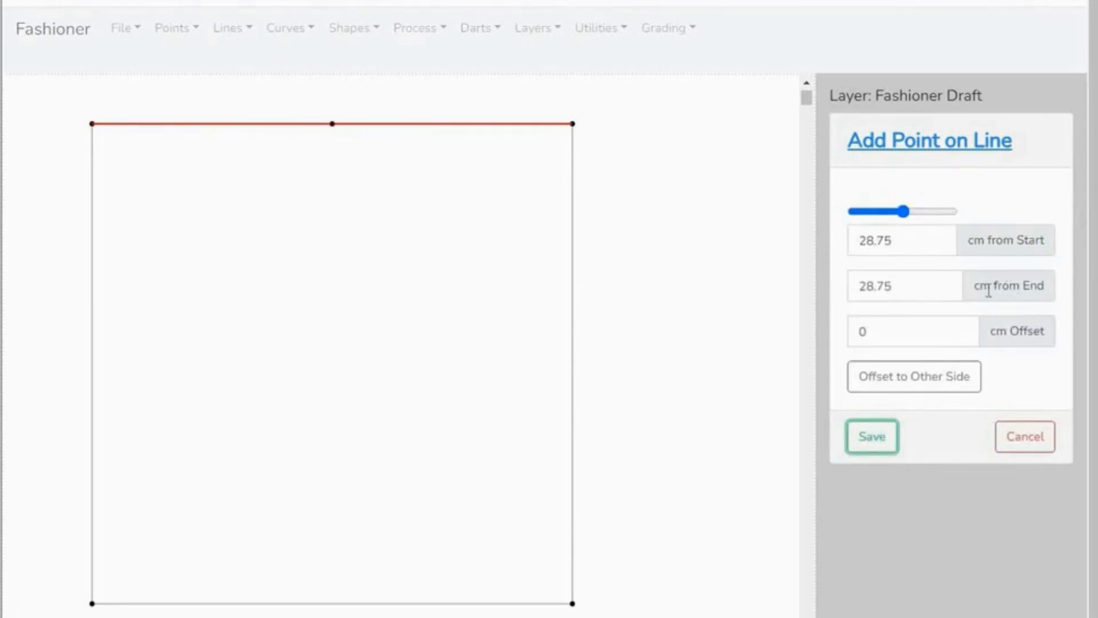
pyautogui.moveTo(903, 211); pyautogui.dragTo(941, 217)
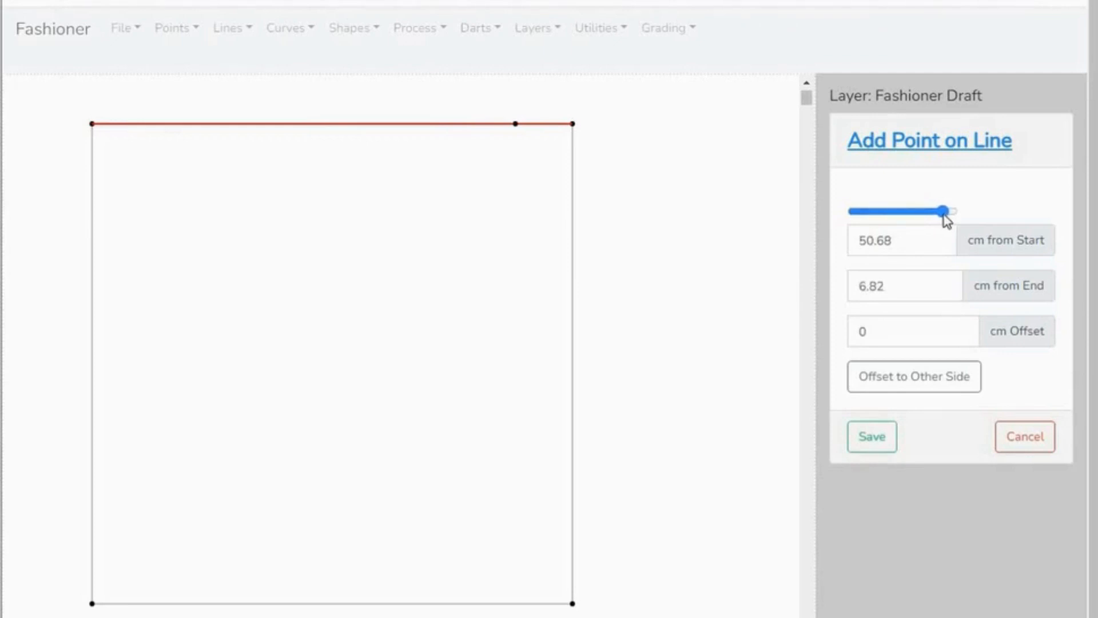
pyautogui.moveTo(948, 216); pyautogui.dragTo(949, 215)
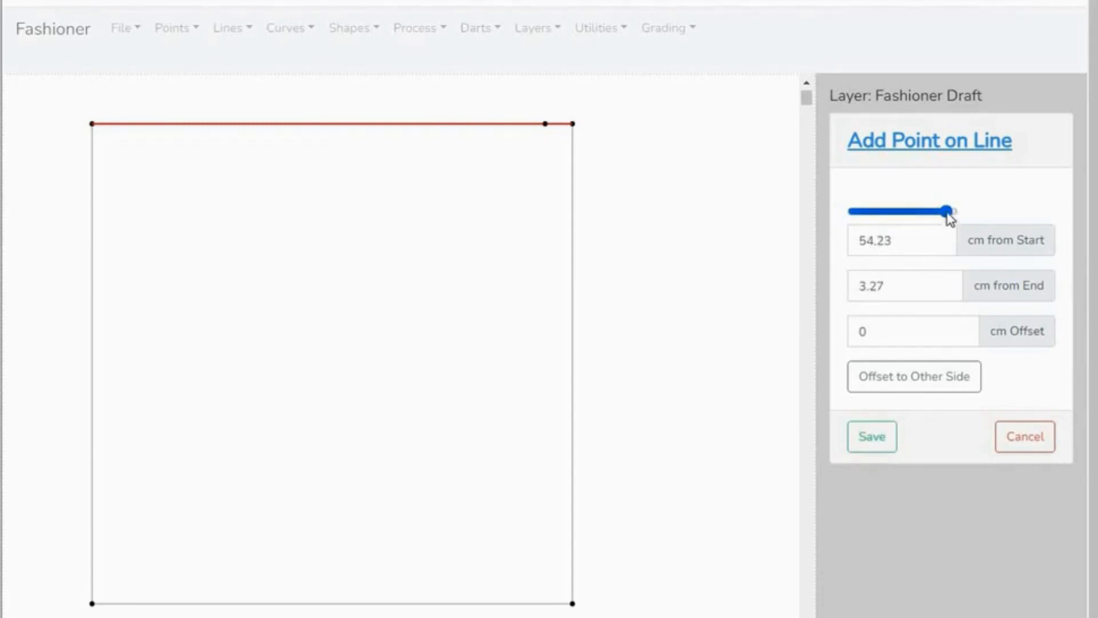
pyautogui.moveTo(946, 211); pyautogui.dragTo(944, 211)
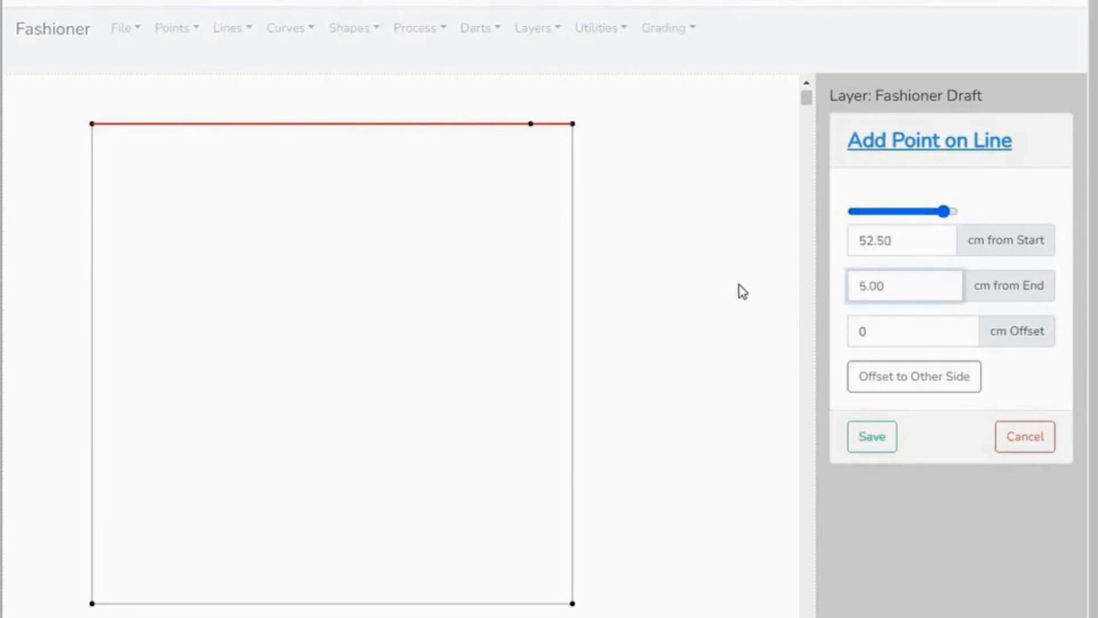
pyautogui.click(875, 438)
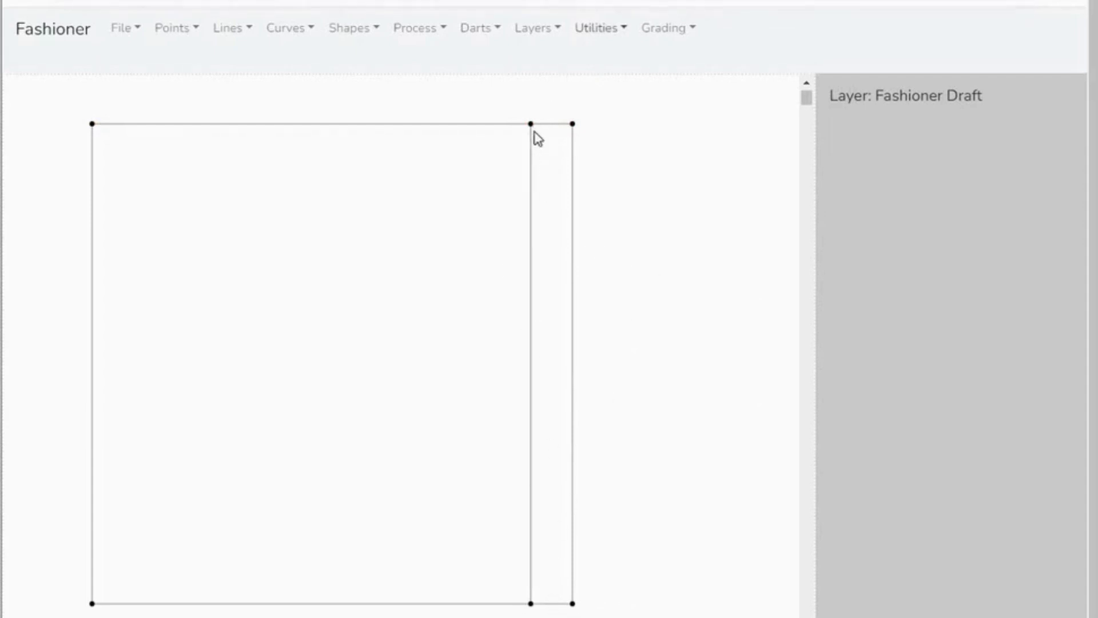
# - Add the one-line text label "A" beside the new point on the square's top edge
pyautogui.click(626, 35)
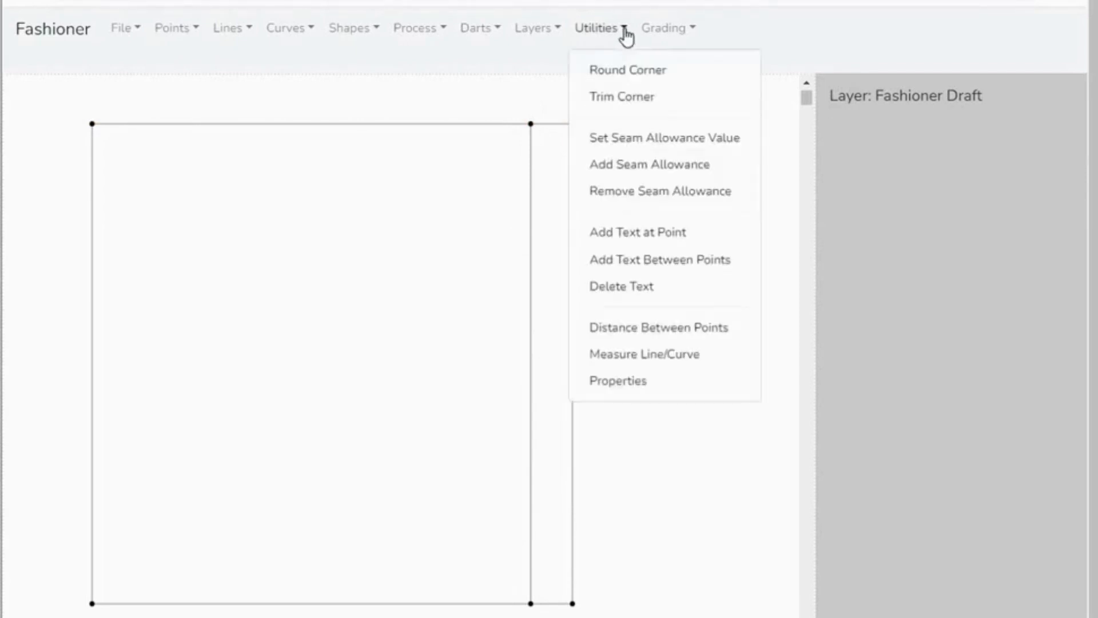
pyautogui.click(652, 235)
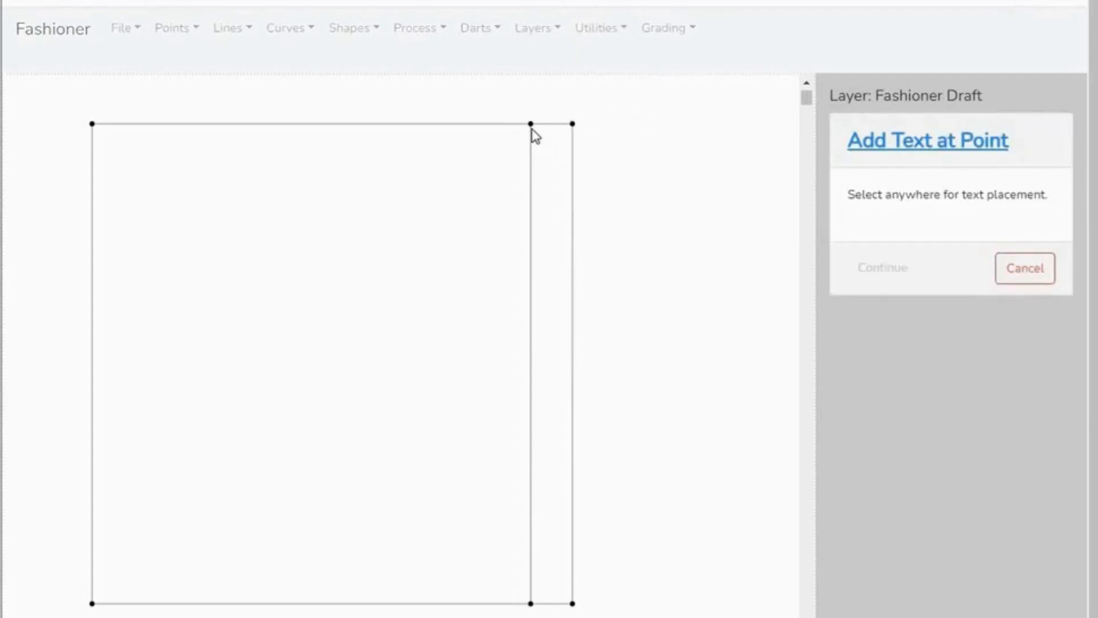
pyautogui.click(533, 127)
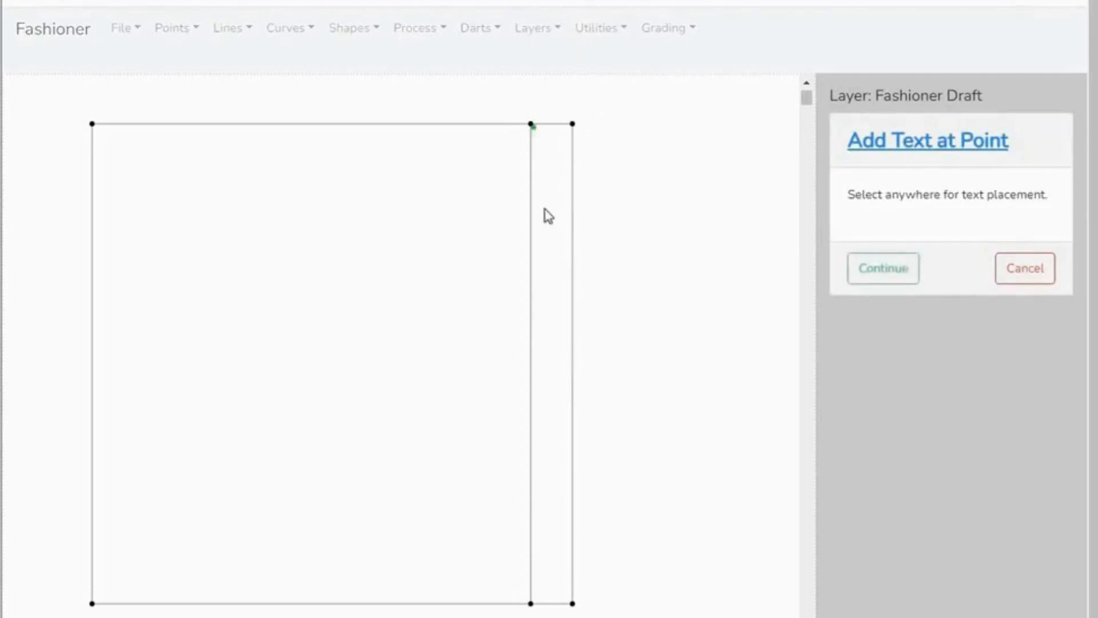
pyautogui.click(895, 274)
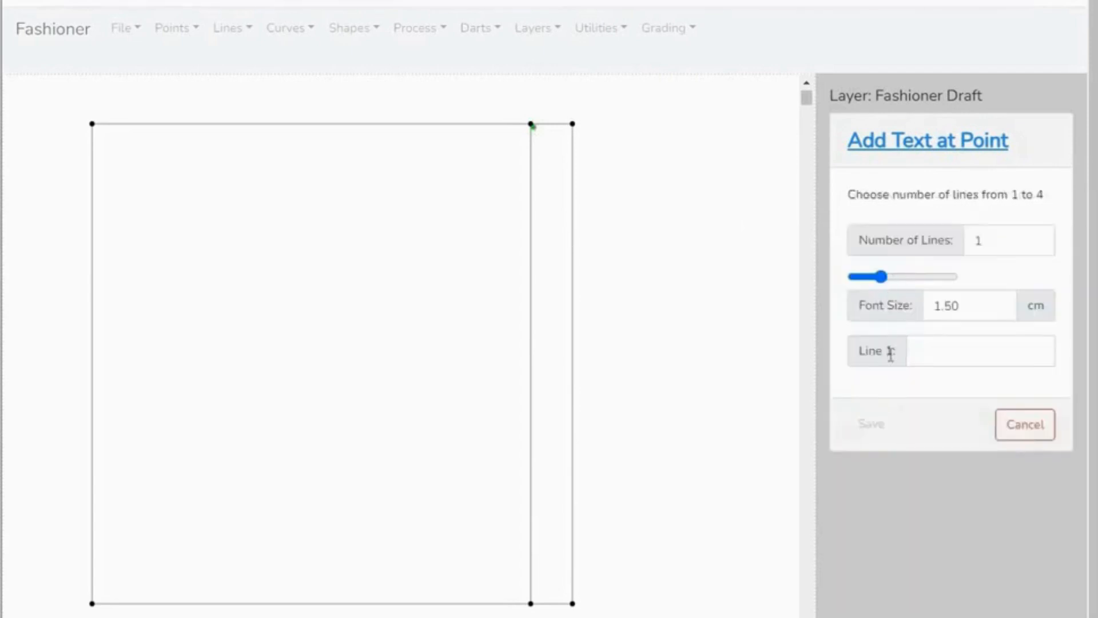
pyautogui.click(932, 358)
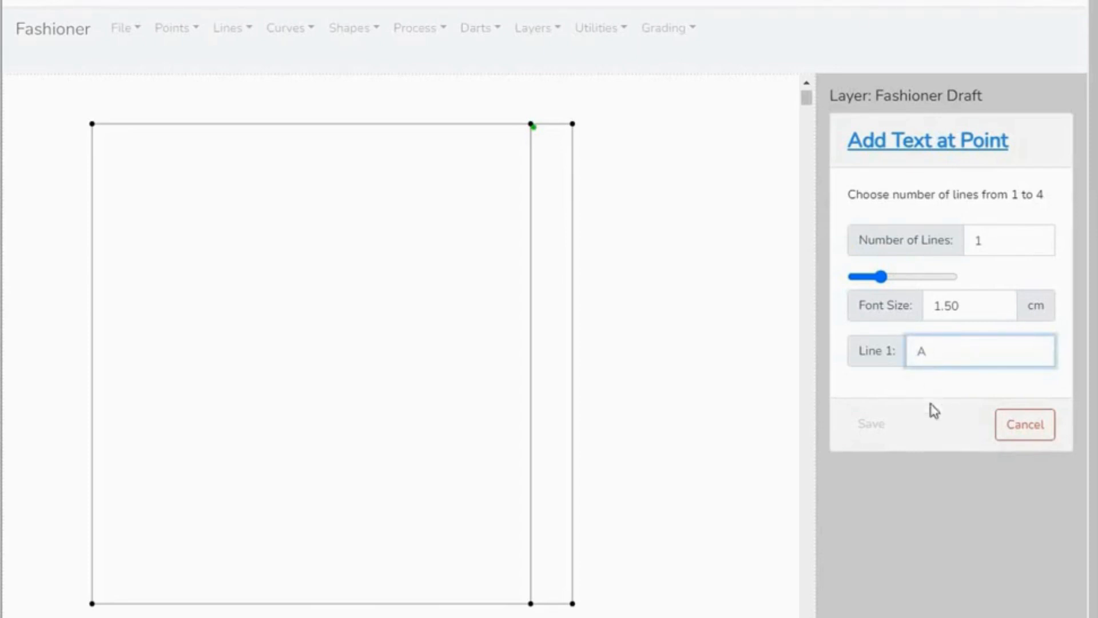
pyautogui.write('A')
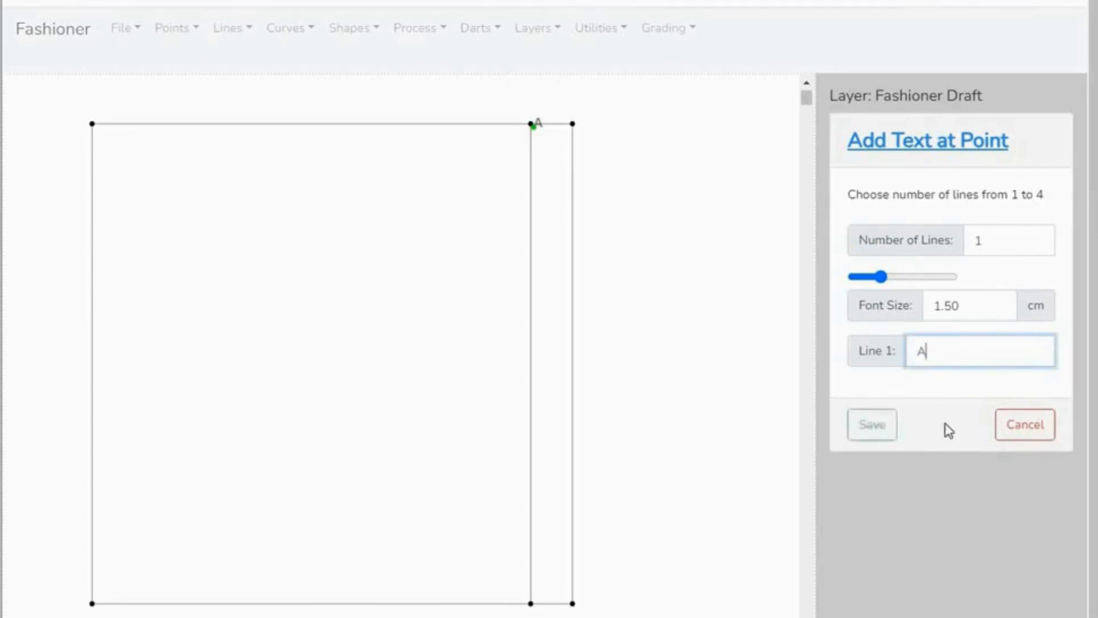
pyautogui.click(874, 426)
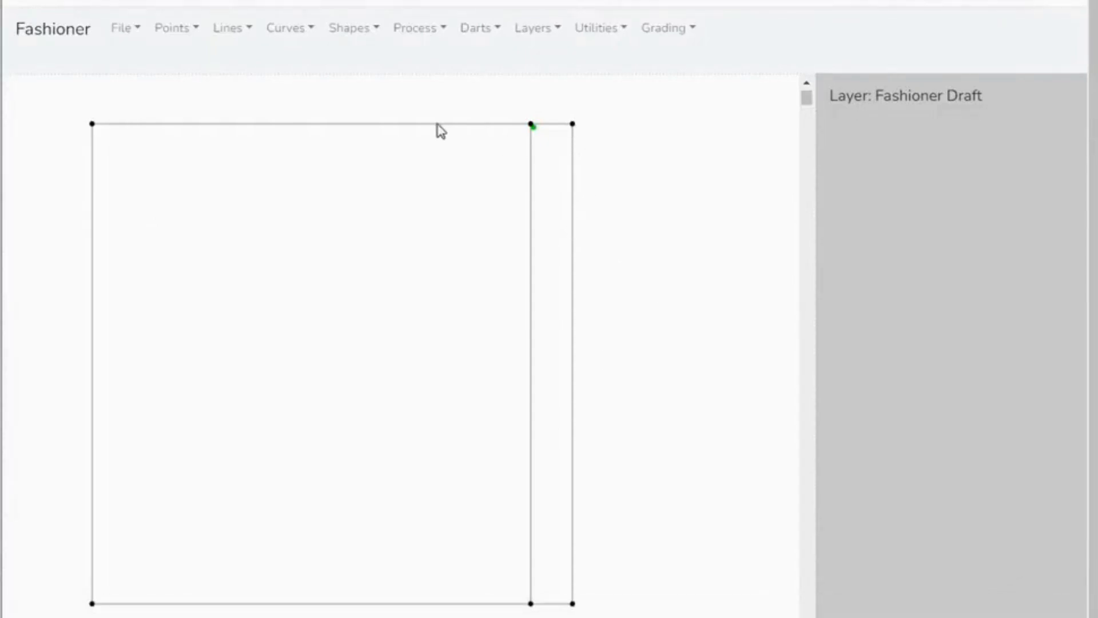
# - Add a point on the square's right edge at its middle, 28.75 cm from either end
pyautogui.click(195, 33)
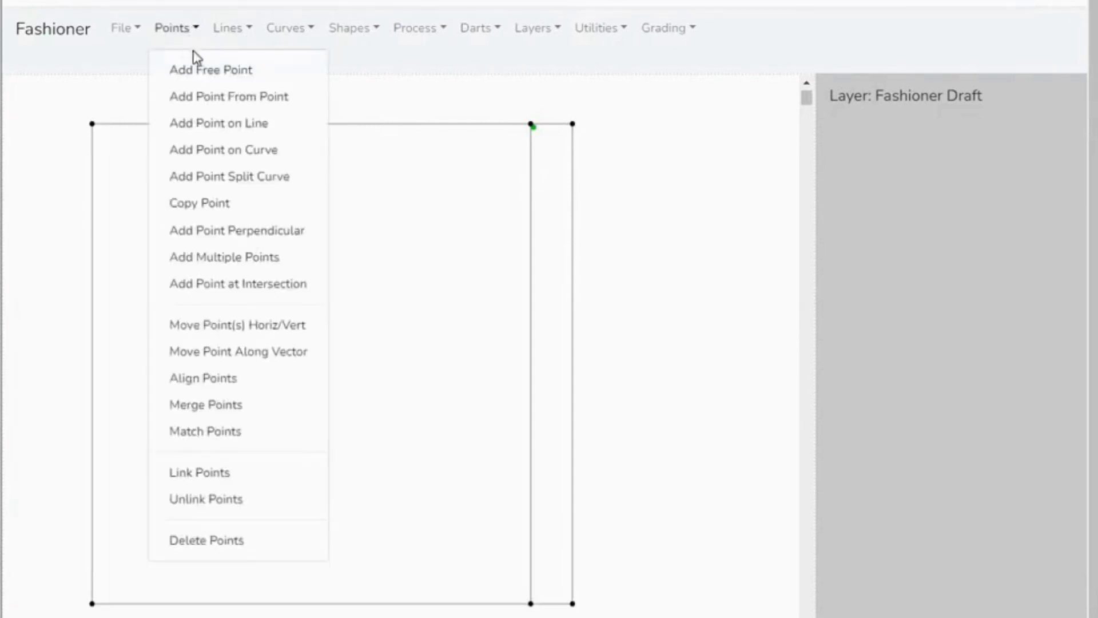
pyautogui.click(191, 135)
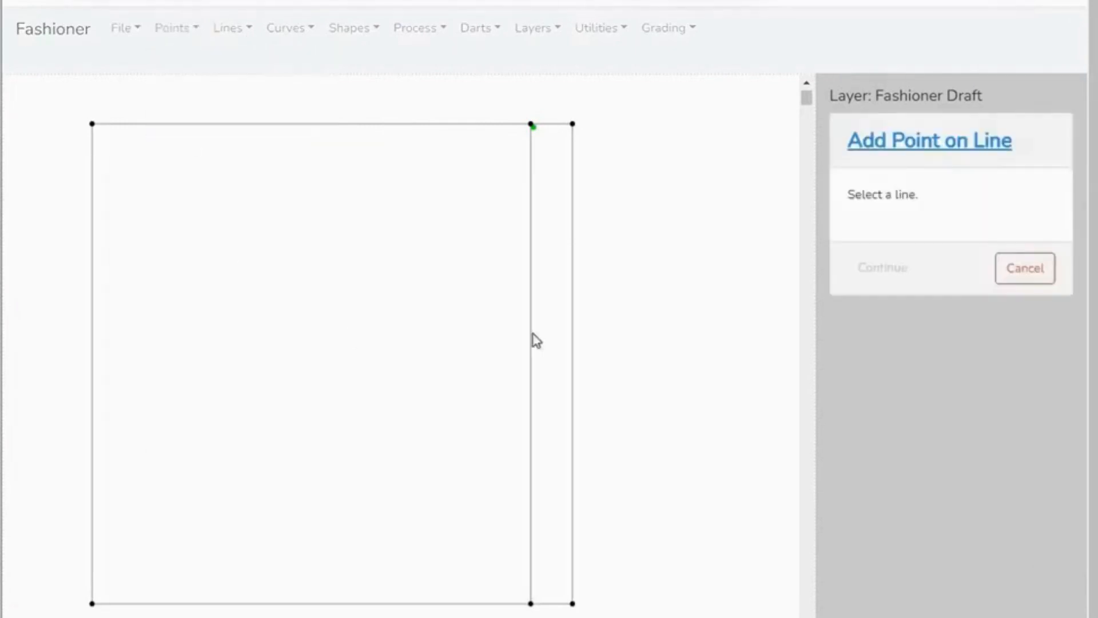
pyautogui.click(576, 280)
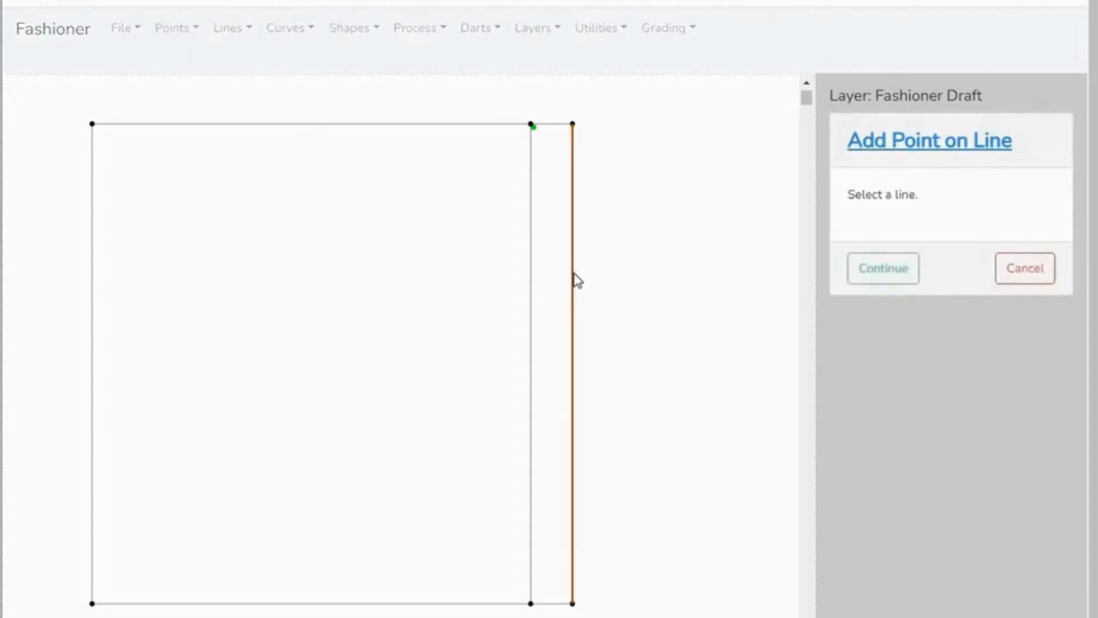
pyautogui.click(900, 277)
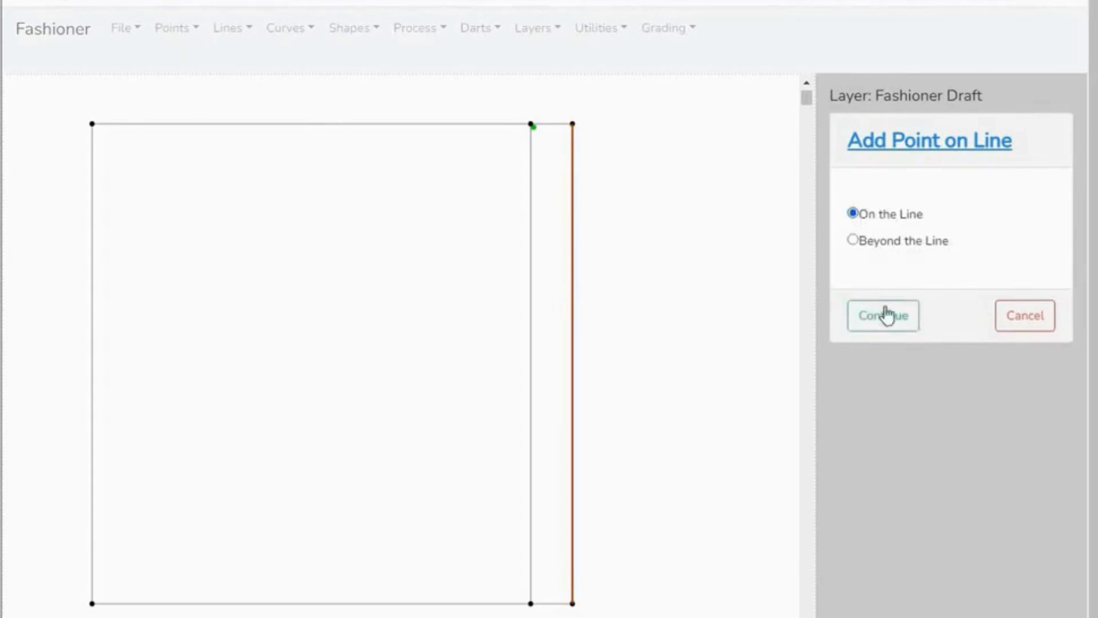
pyautogui.click(888, 313)
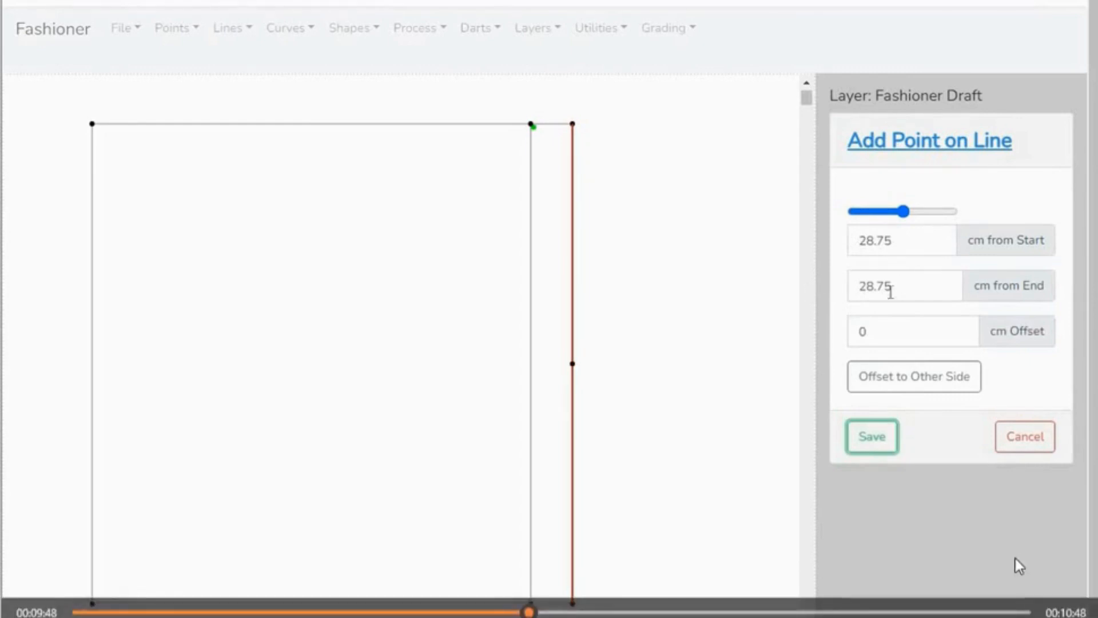
pyautogui.click(882, 450)
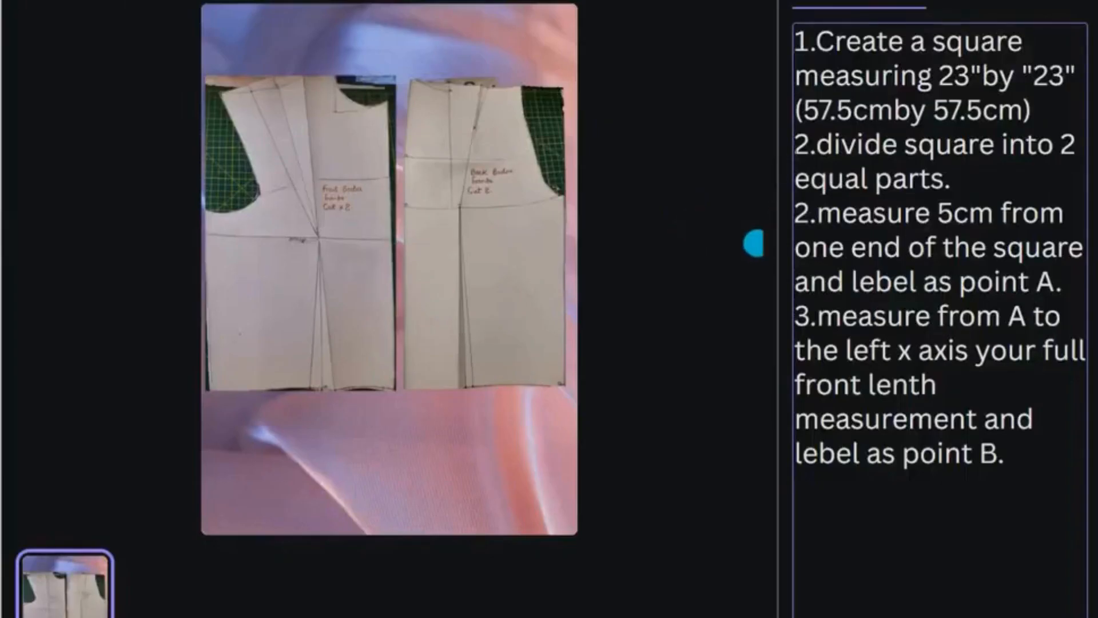
# - Switch to the drafting notes and renumber the instruction about measuring 5 cm from one end of the square as 3
pyautogui.press('BackSpace')
pyautogui.write('3')
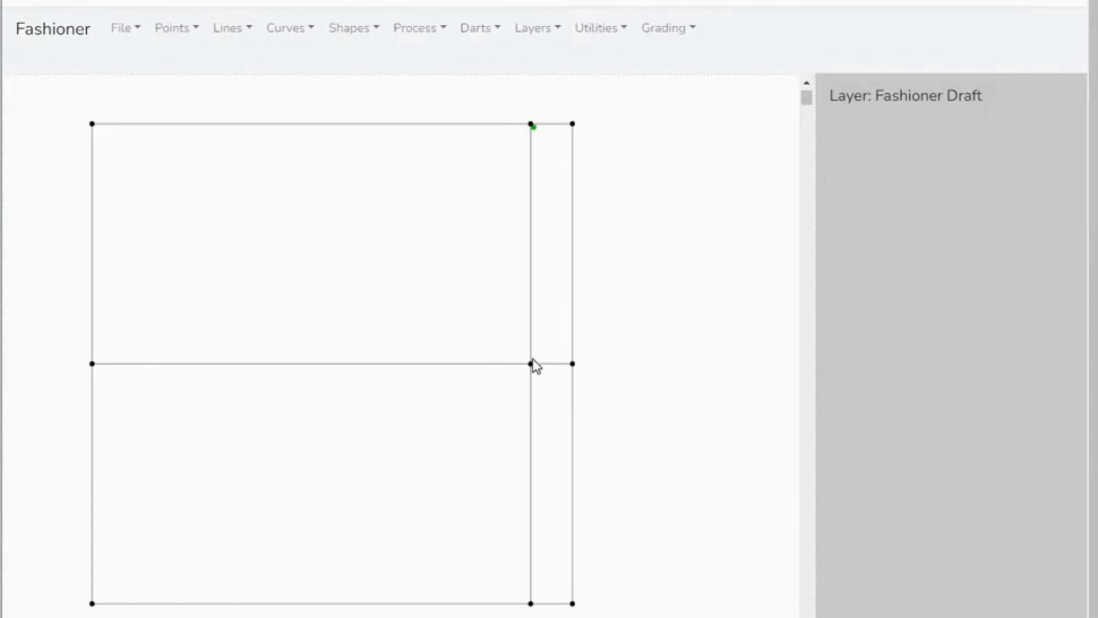
# - Switch to Fashioner and add the text label "A" where the horizontal middle line meets the inner vertical line
pyautogui.click(624, 32)
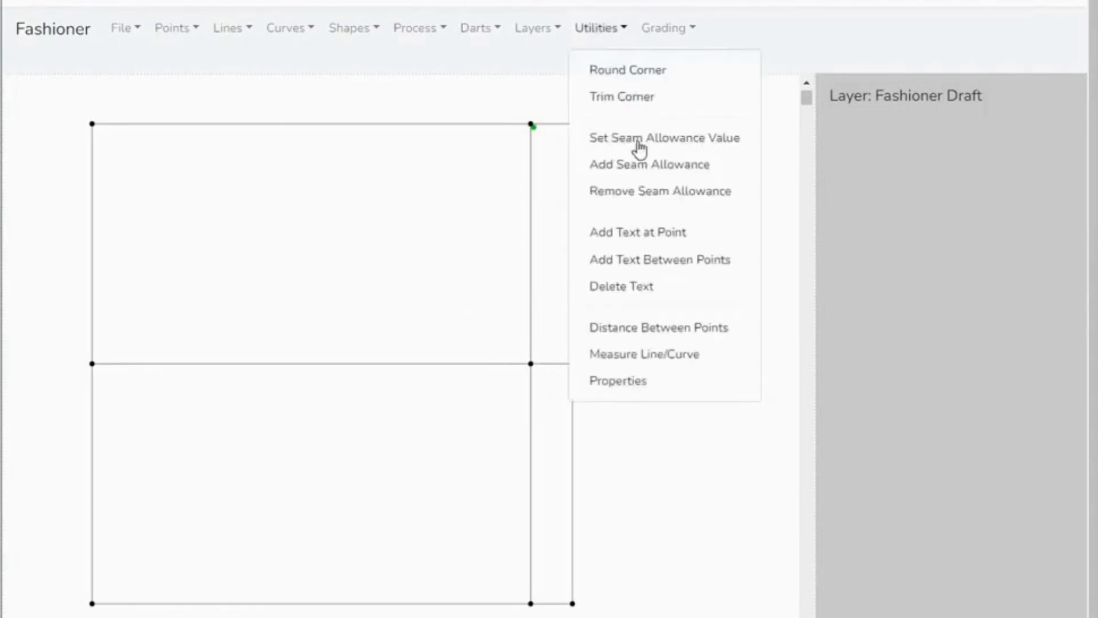
pyautogui.click(648, 235)
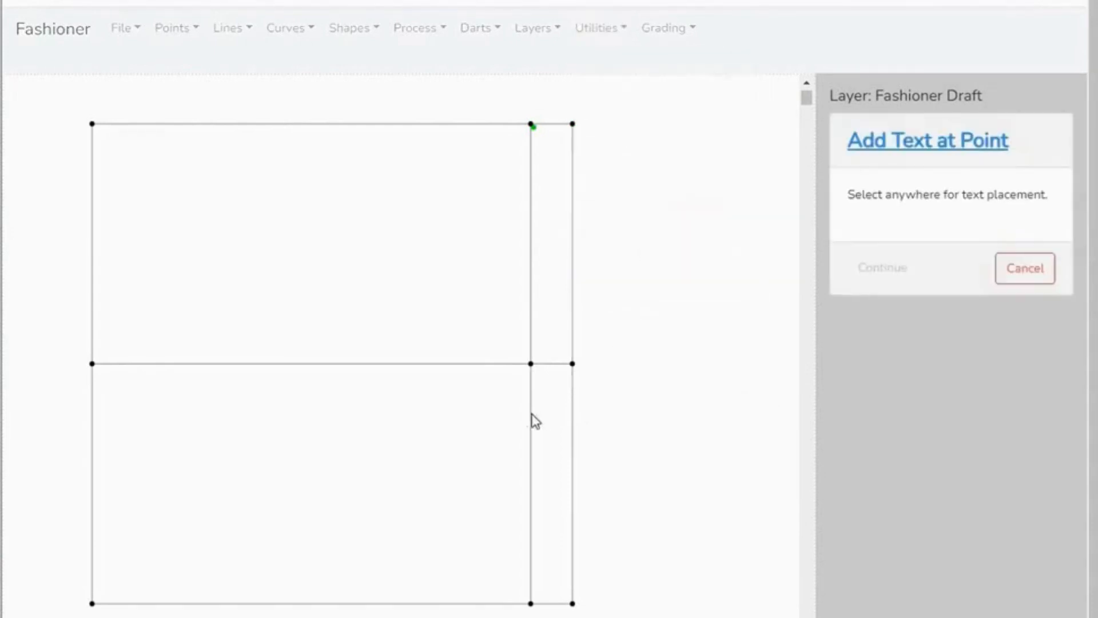
pyautogui.click(534, 361)
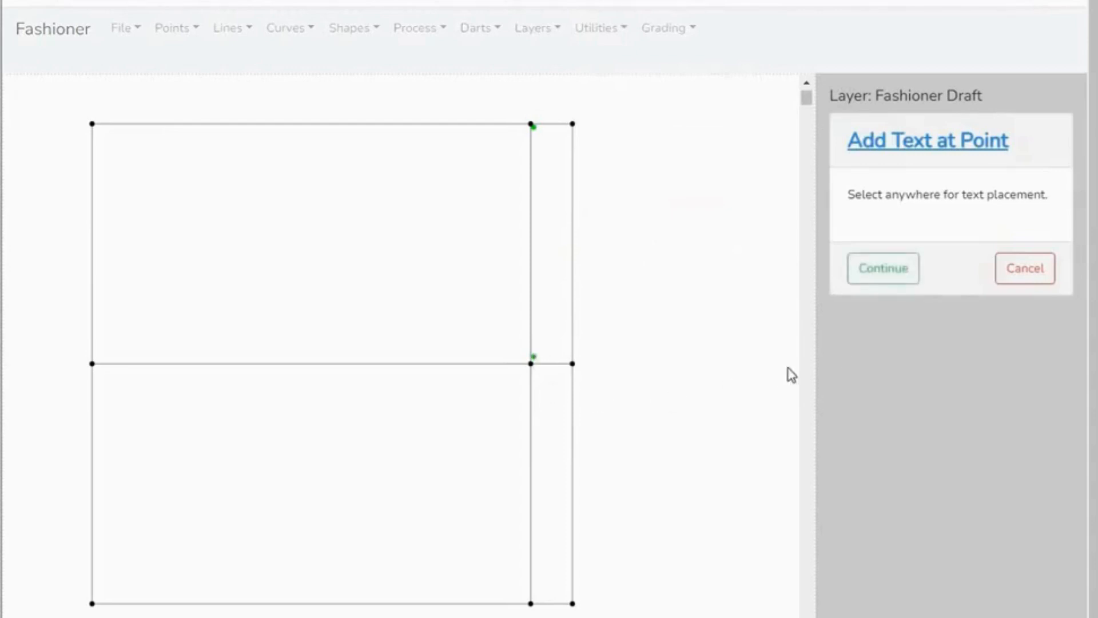
pyautogui.click(898, 276)
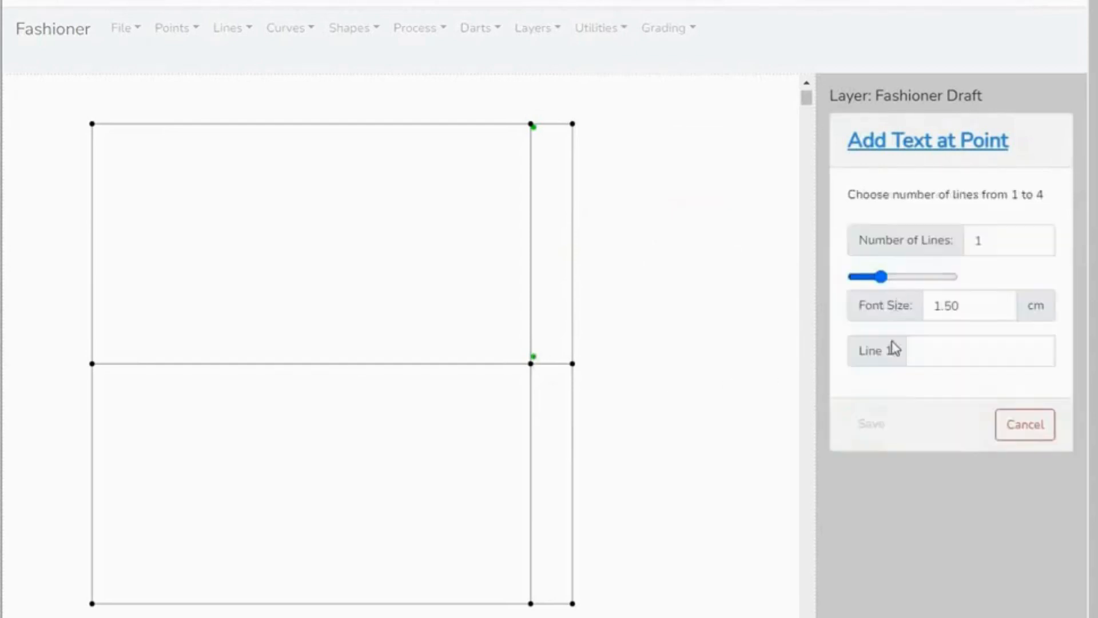
pyautogui.click(929, 356)
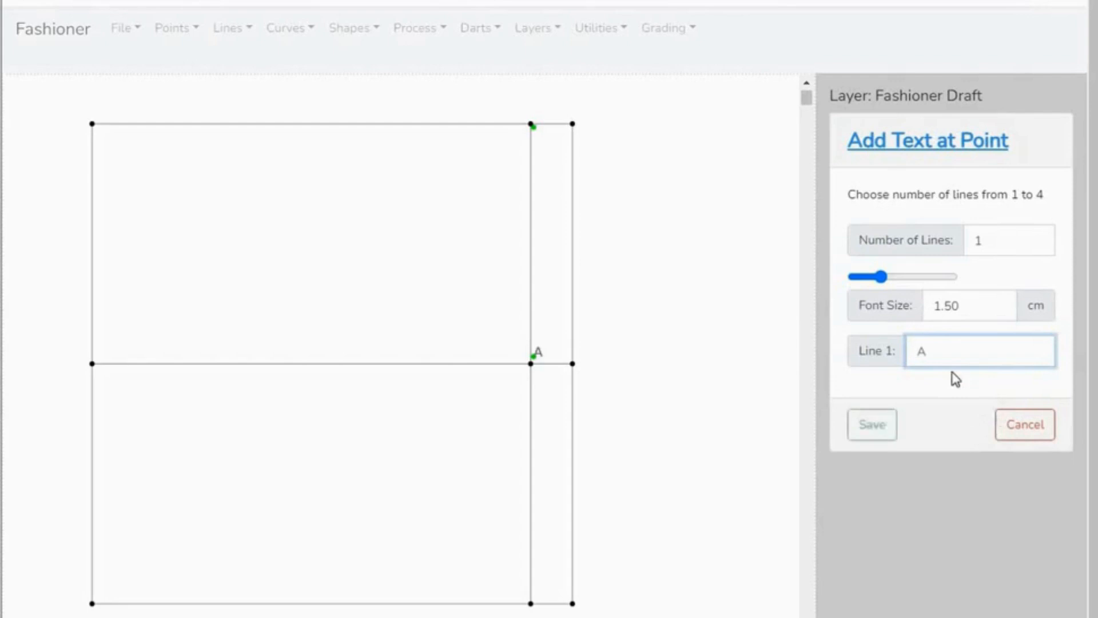
pyautogui.click(867, 439)
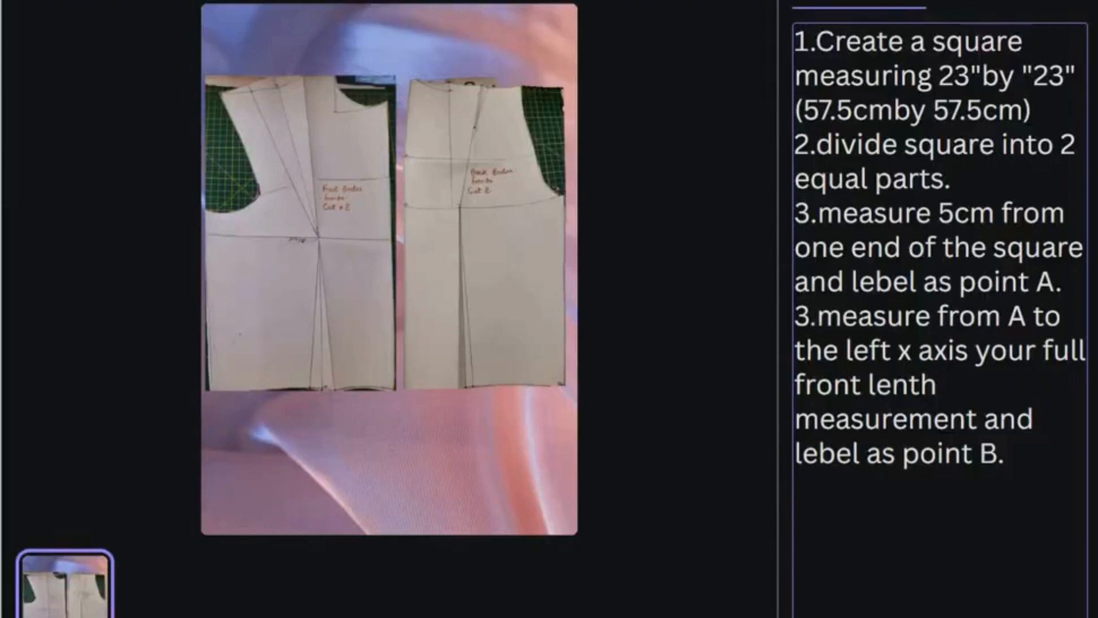
# - Switch to the drafting notes and renumber the instruction about measuring the full front length from A as 4
pyautogui.press('BackSpace')
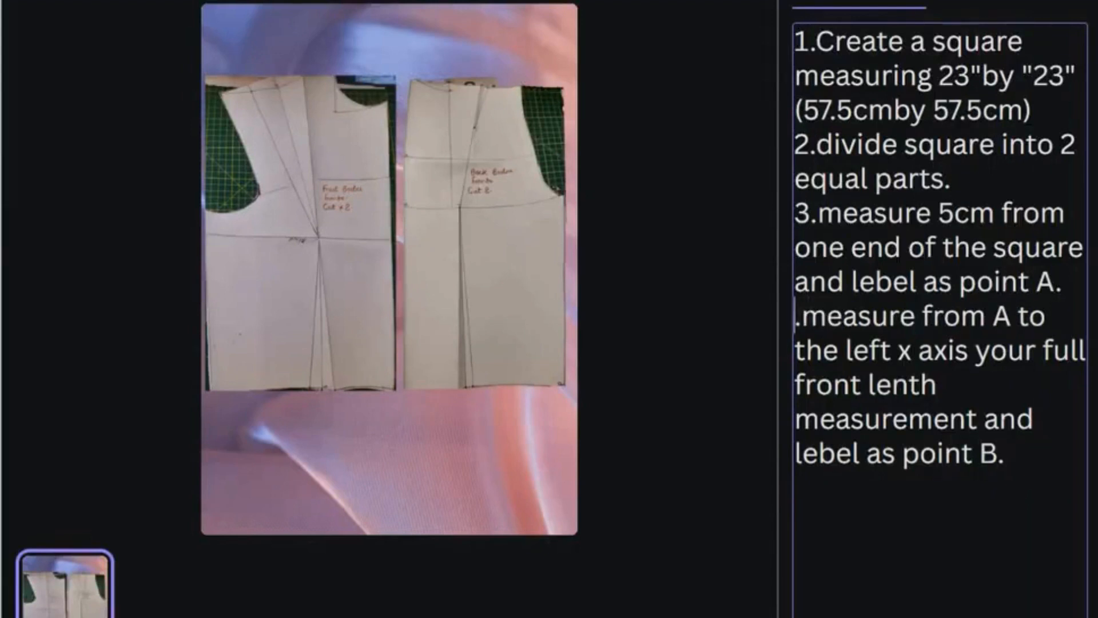
pyautogui.write('4')
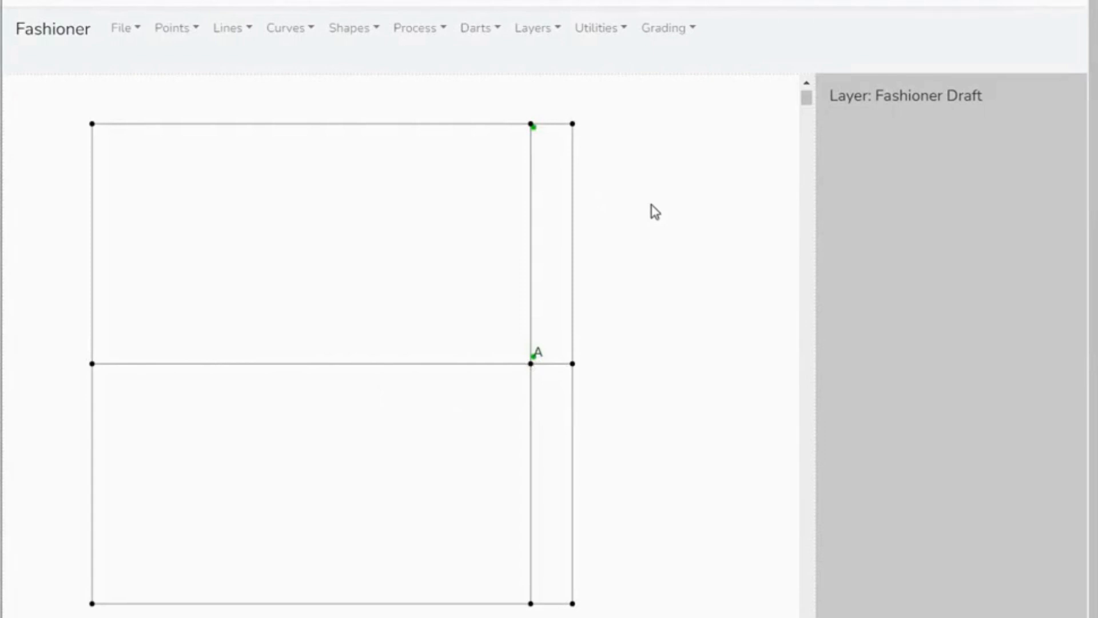
# - Add a point offset from point A along the horizontal middle line, with X -48.30 cm and Y 0
pyautogui.click(197, 32)
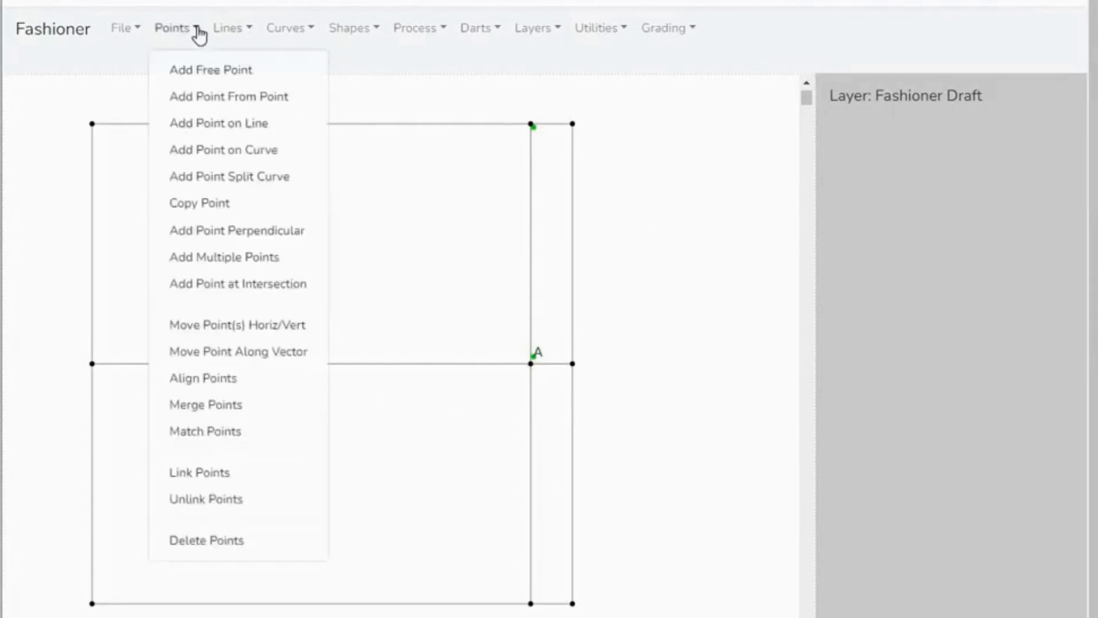
pyautogui.click(204, 133)
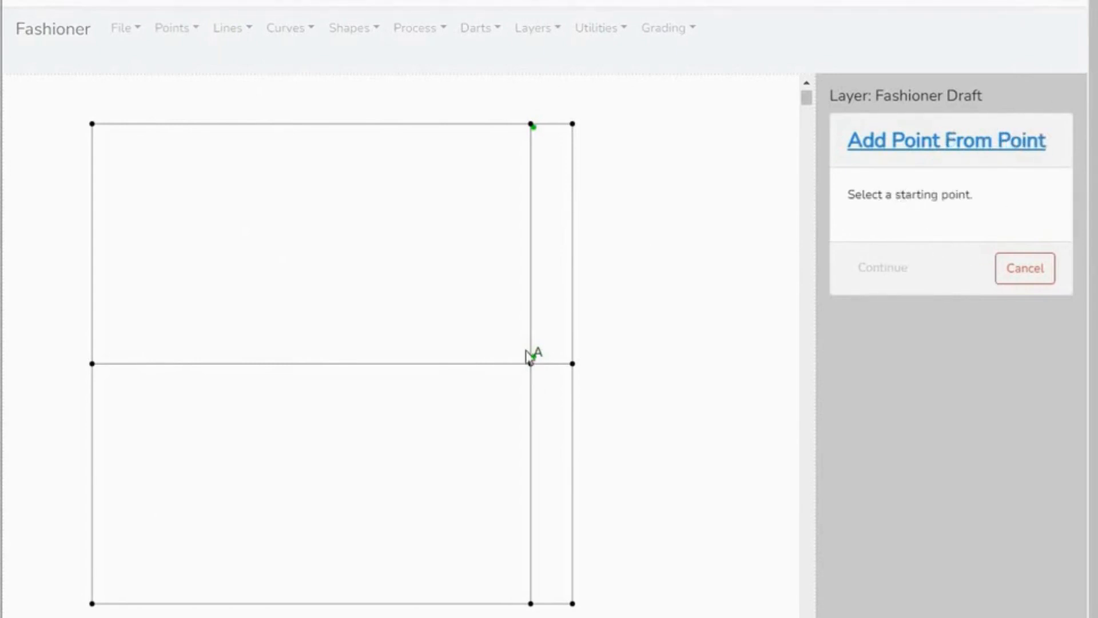
pyautogui.click(531, 364)
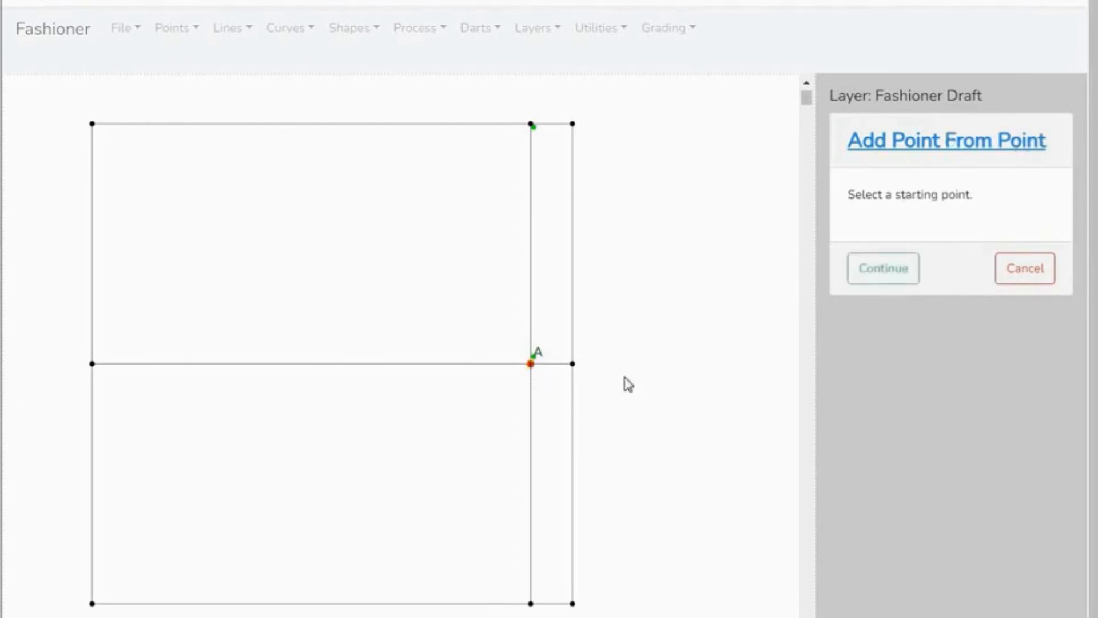
pyautogui.click(877, 281)
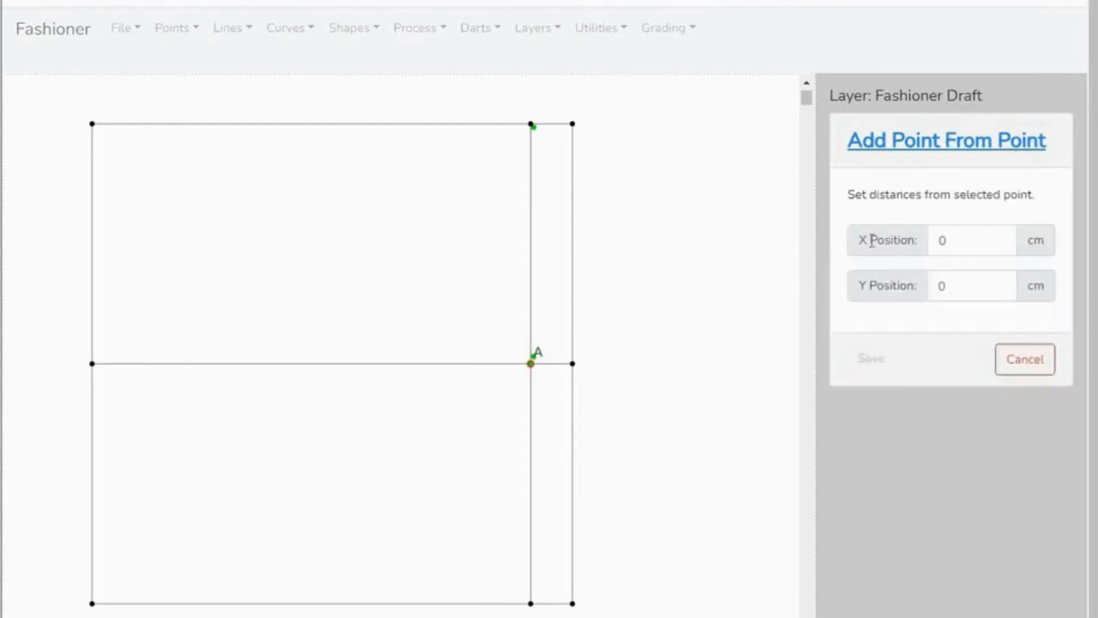
pyautogui.click(951, 241)
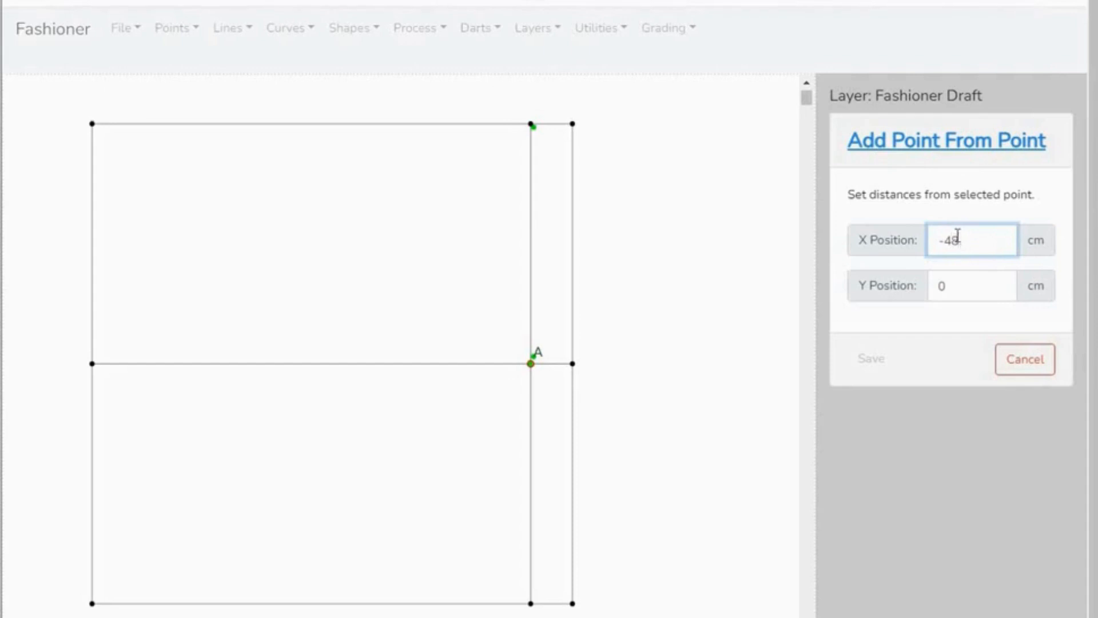
pyautogui.write('0')
pyautogui.click(968, 240)
pyautogui.press('BackSpace')
pyautogui.write('30')
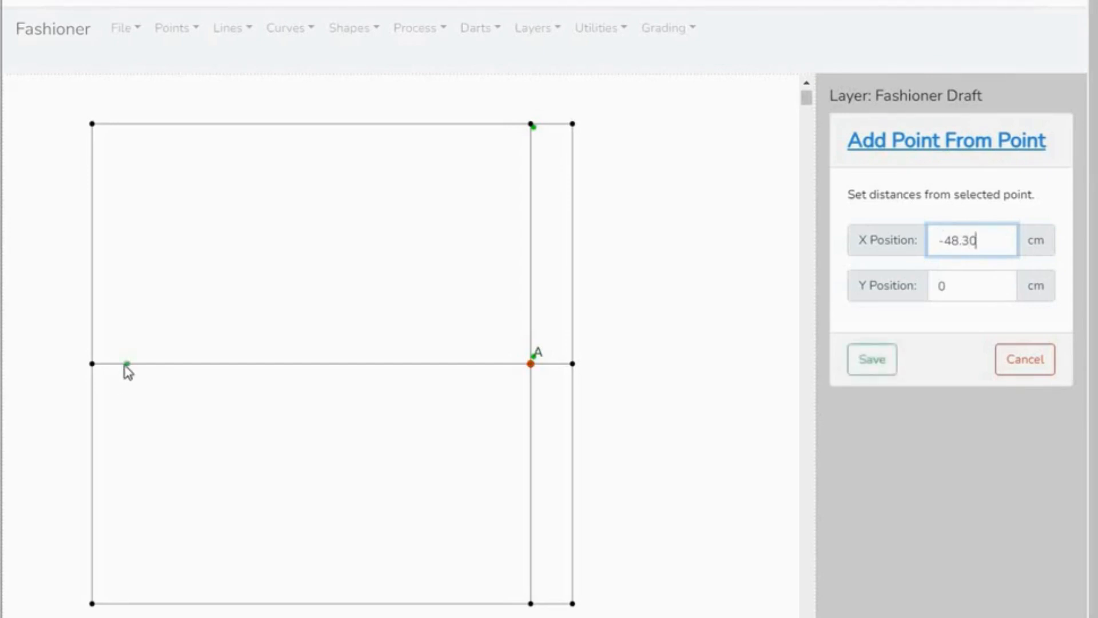
pyautogui.click(887, 373)
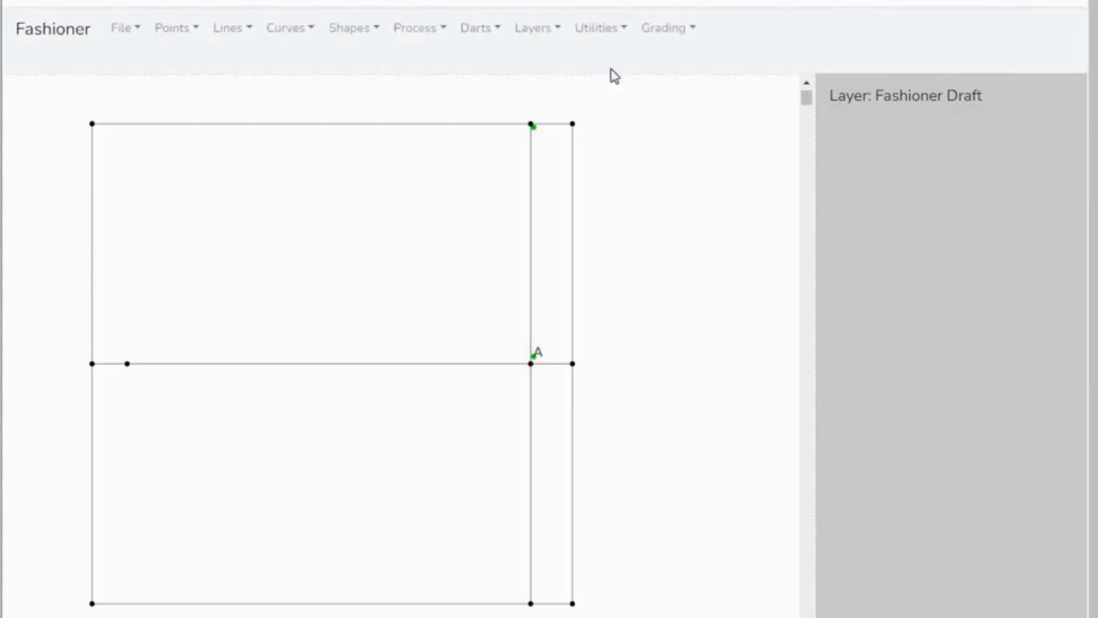
# - Add the one-line text label "B" at the new point on the horizontal middle line
pyautogui.click(627, 32)
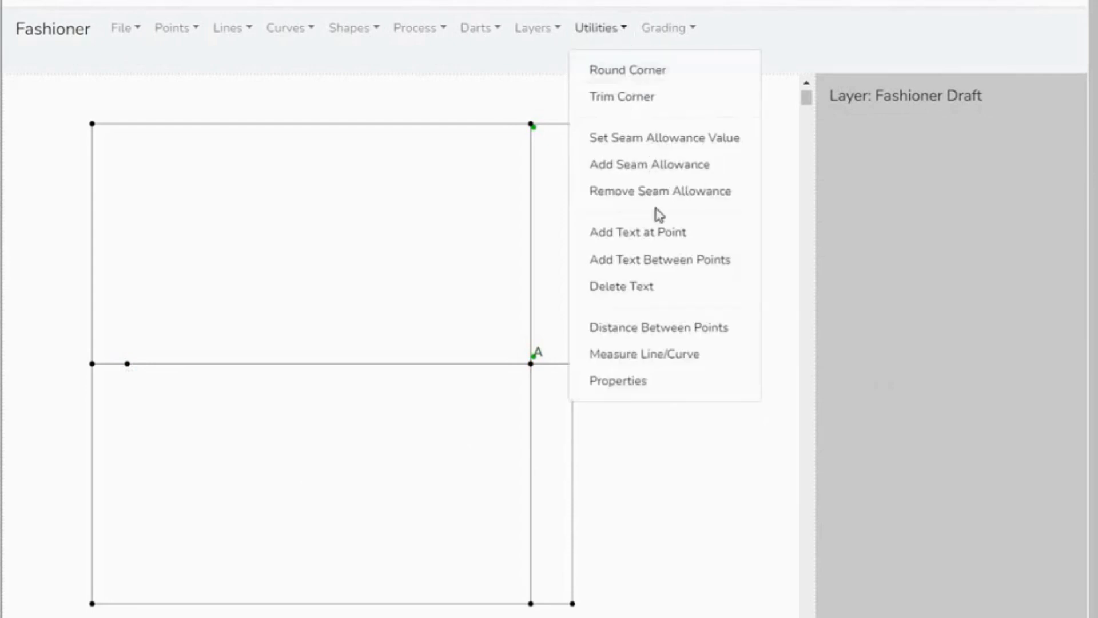
pyautogui.click(649, 239)
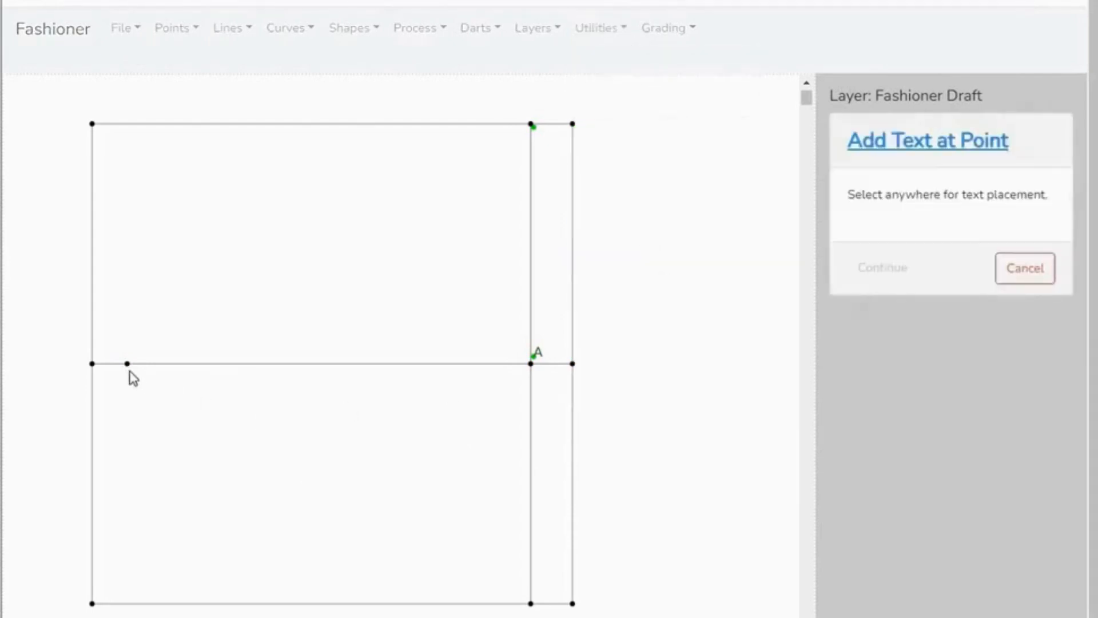
pyautogui.click(128, 363)
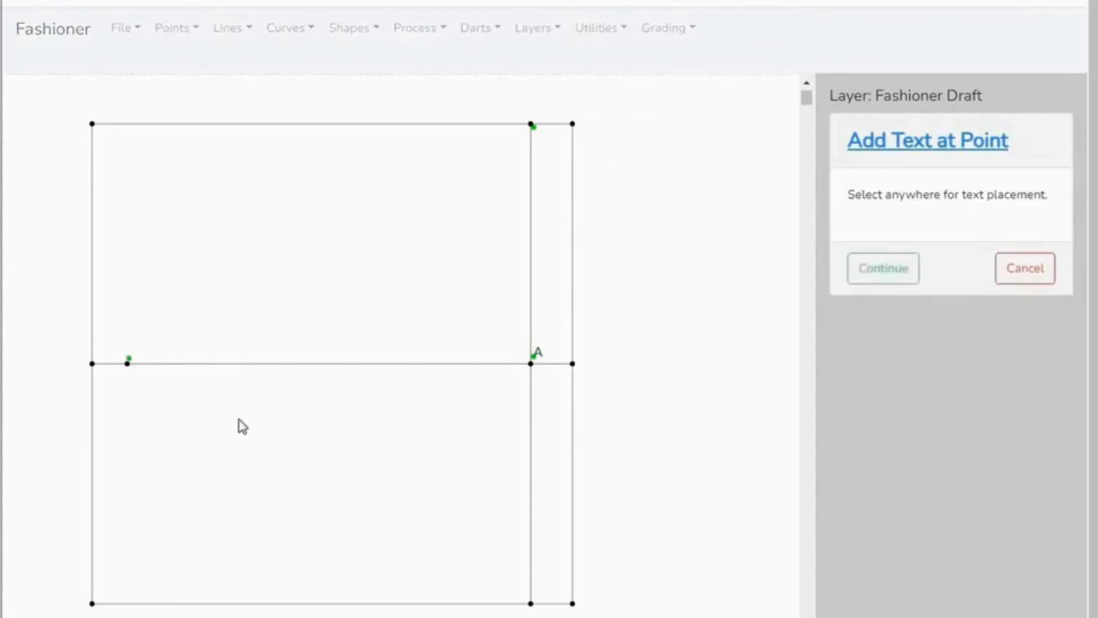
pyautogui.click(876, 268)
pyautogui.click(914, 350)
pyautogui.write('B')
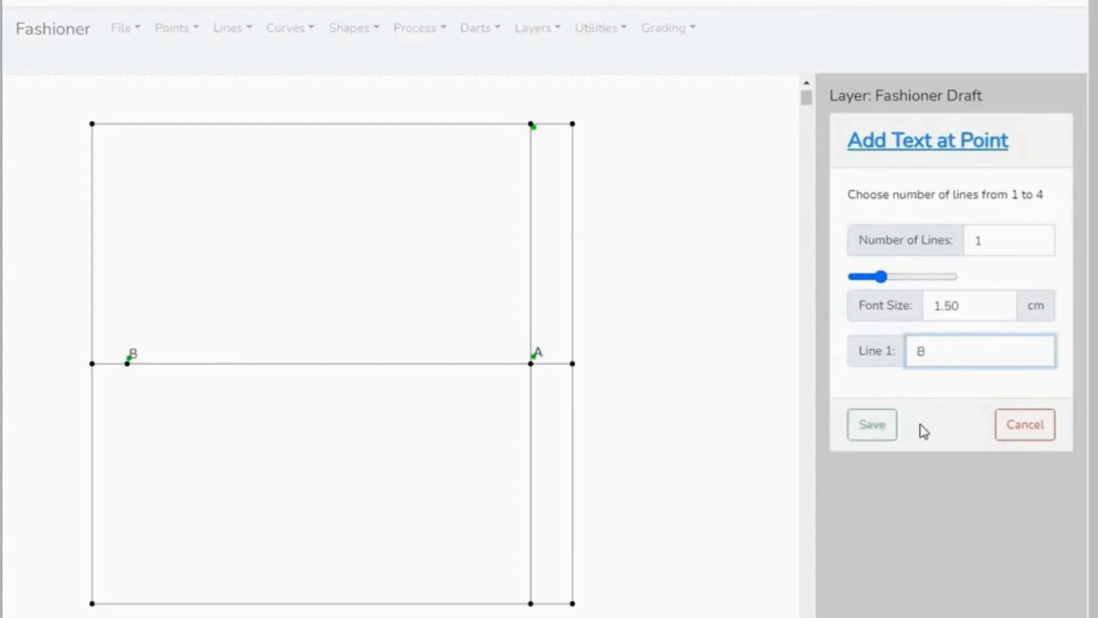
pyautogui.click(849, 437)
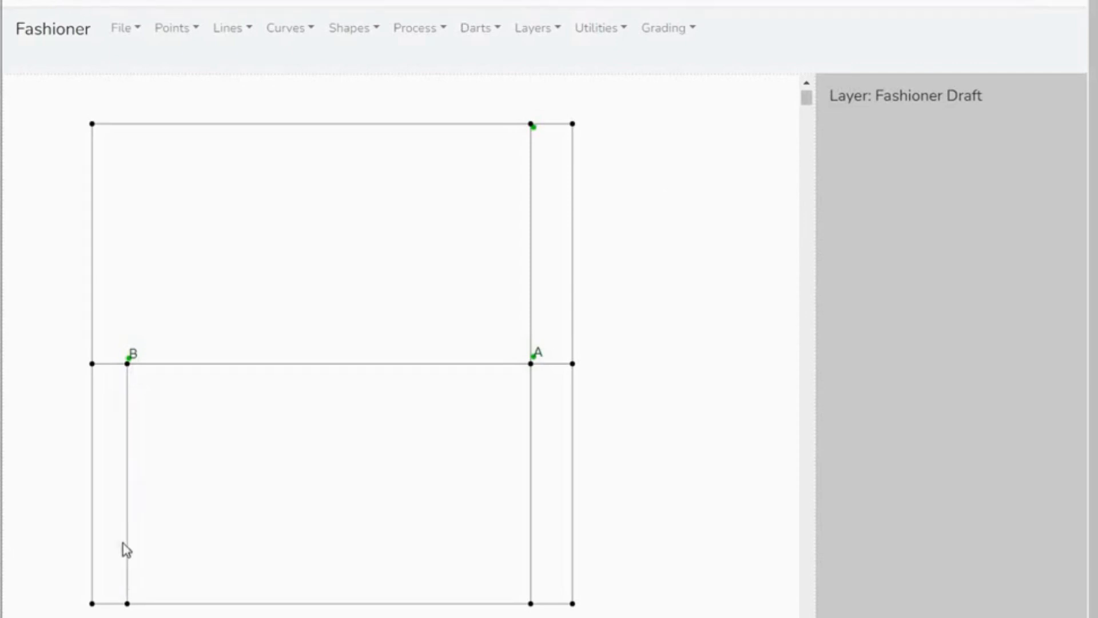
# - Add the text "WL" along the vertical line between B and the square's lower edge, switched to the line's other side
pyautogui.click(627, 36)
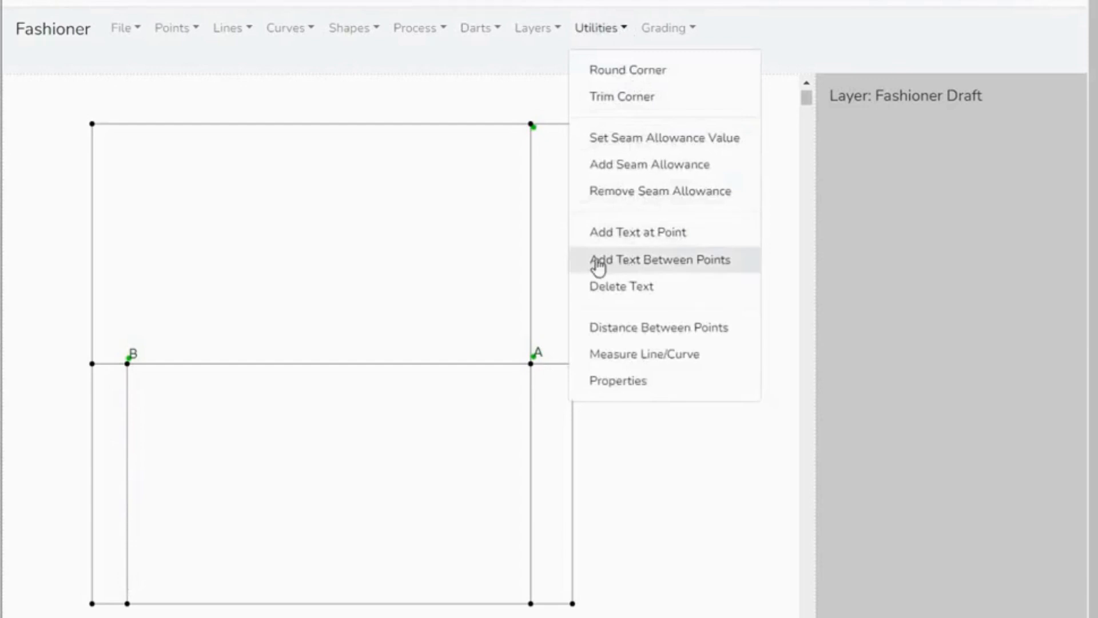
pyautogui.click(679, 264)
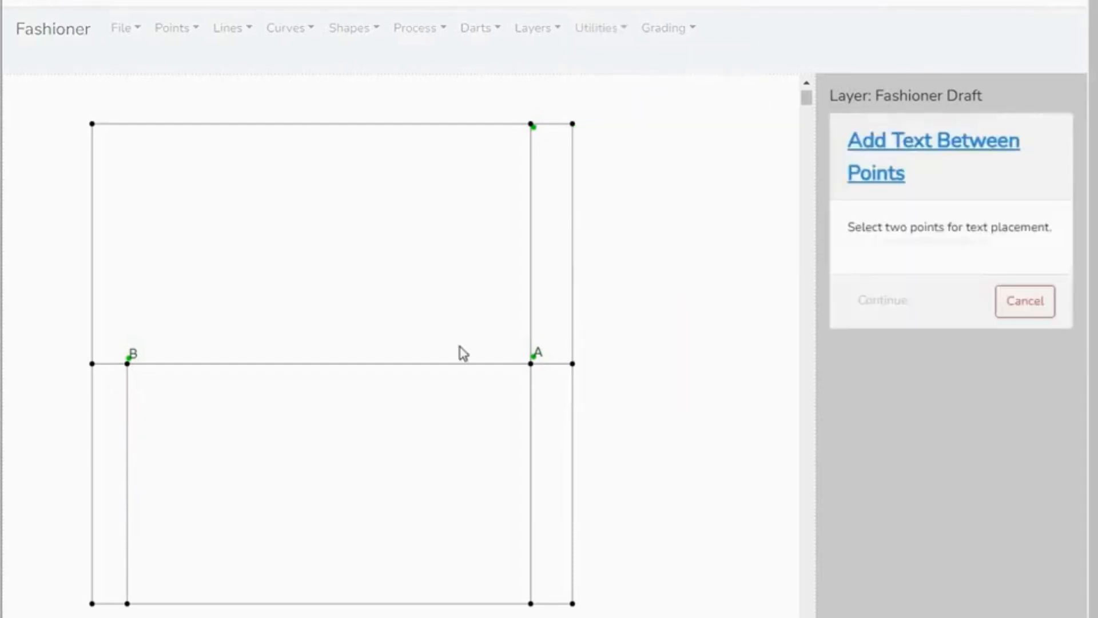
pyautogui.click(130, 366)
pyautogui.click(127, 603)
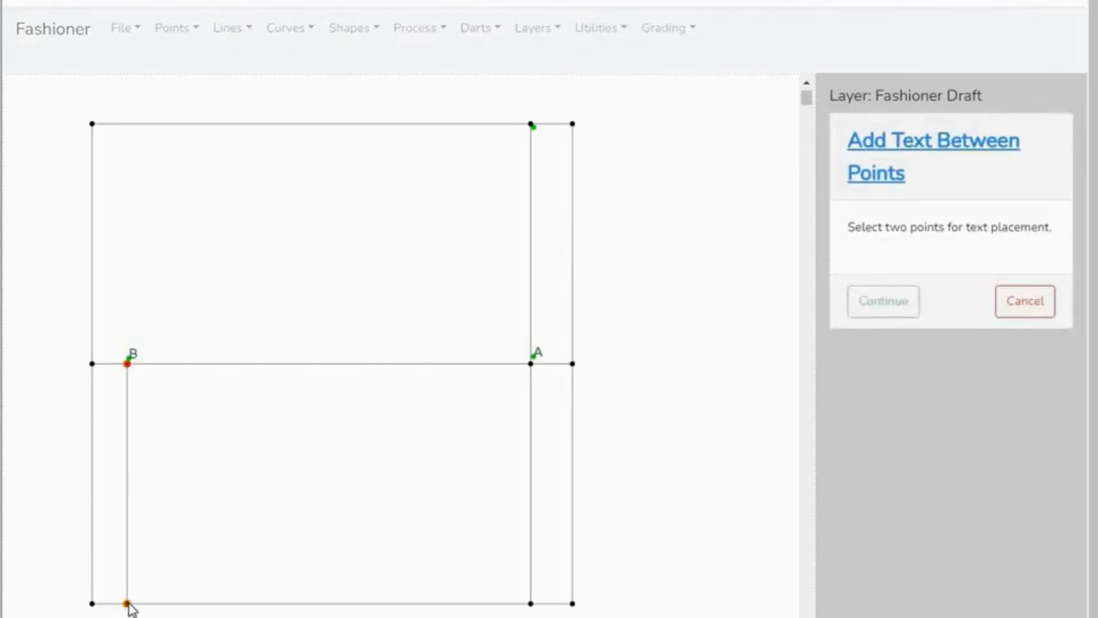
pyautogui.click(873, 312)
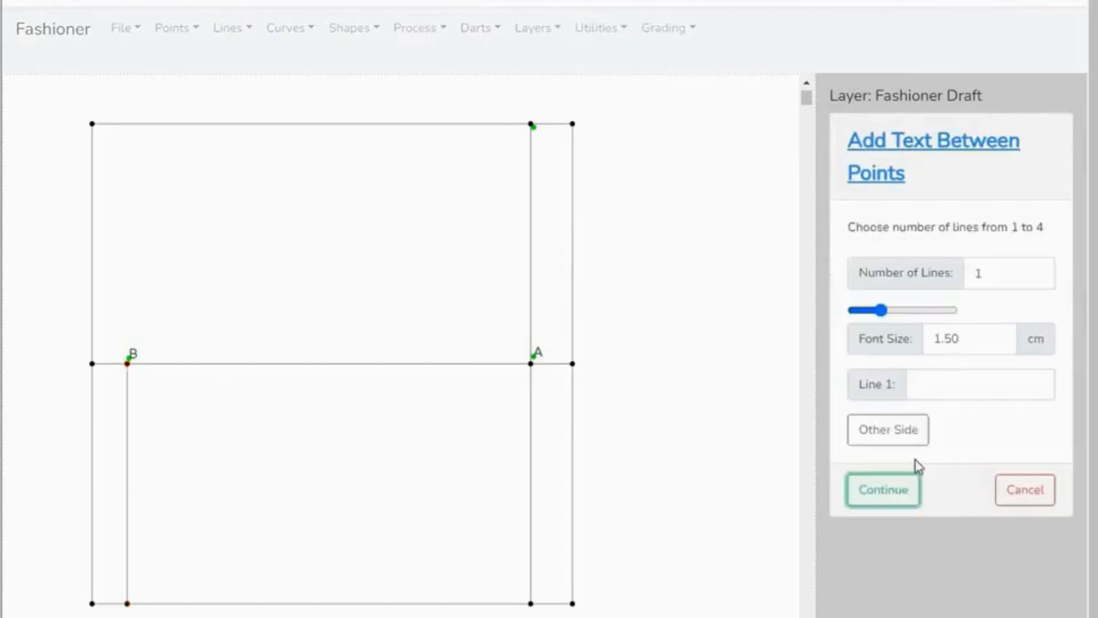
pyautogui.click(918, 384)
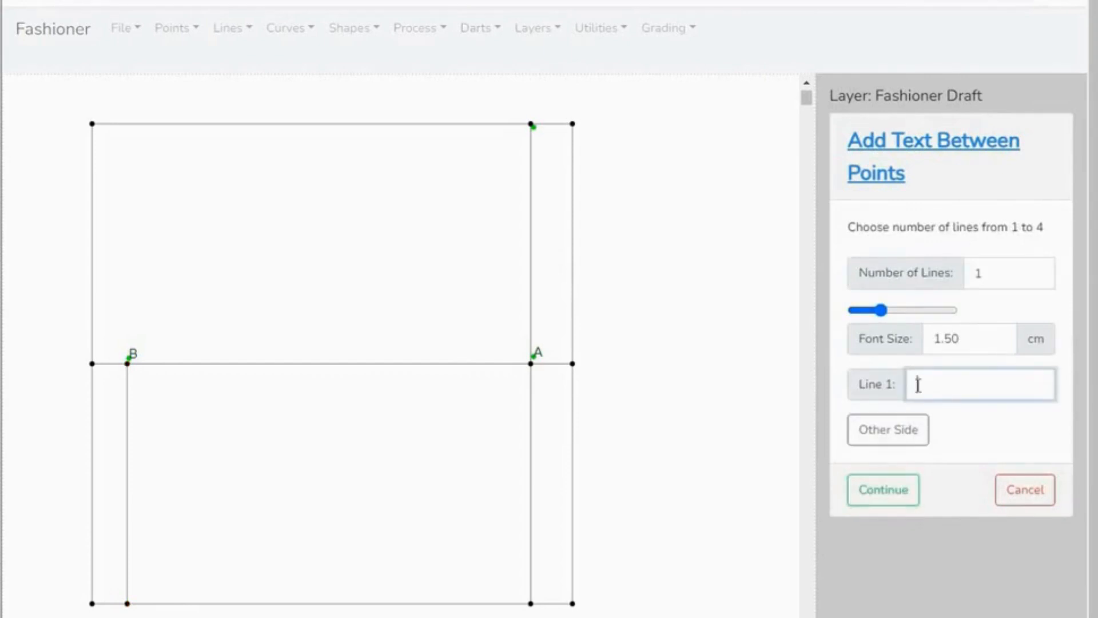
pyautogui.write('M')
pyautogui.click(870, 437)
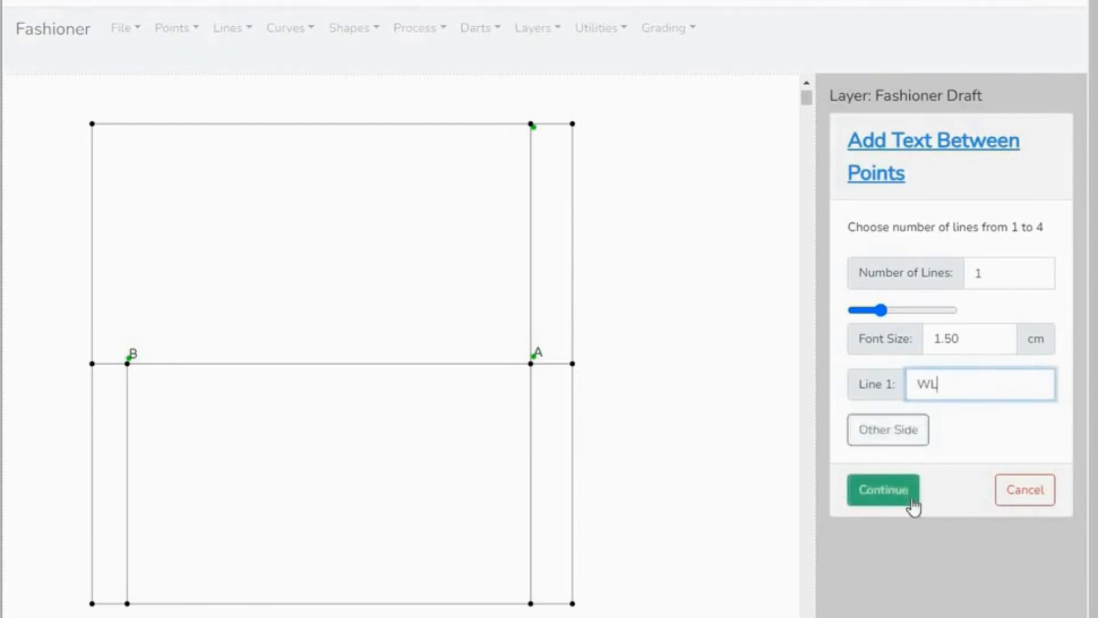
pyautogui.click(890, 492)
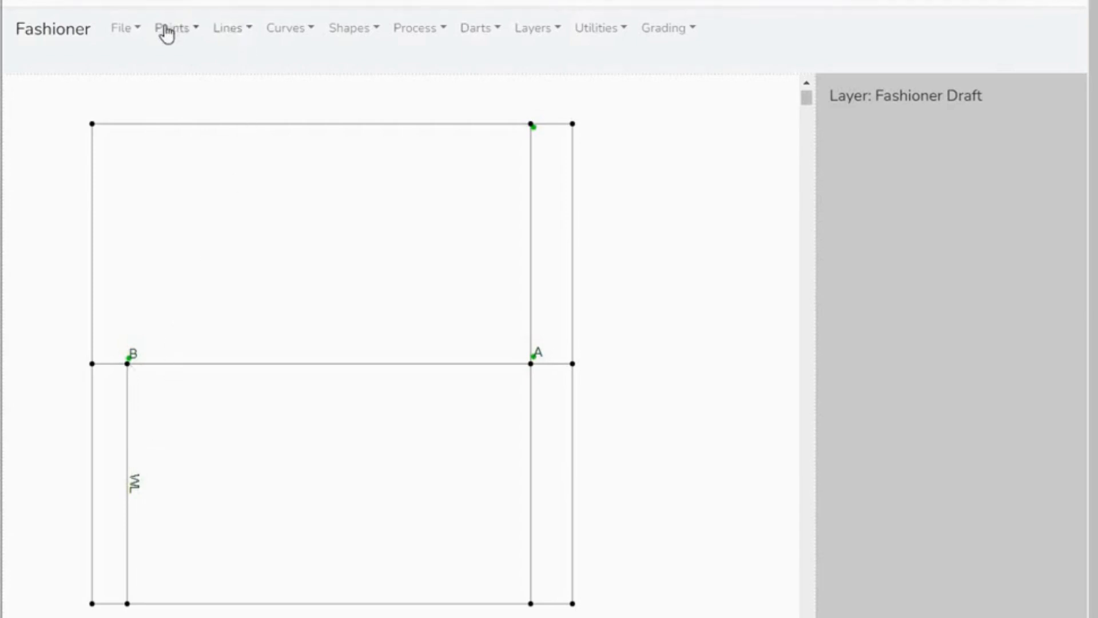
# - Add a point offset from point B along the WL line, with X 0 and Y 26.7 cm
pyautogui.click(195, 32)
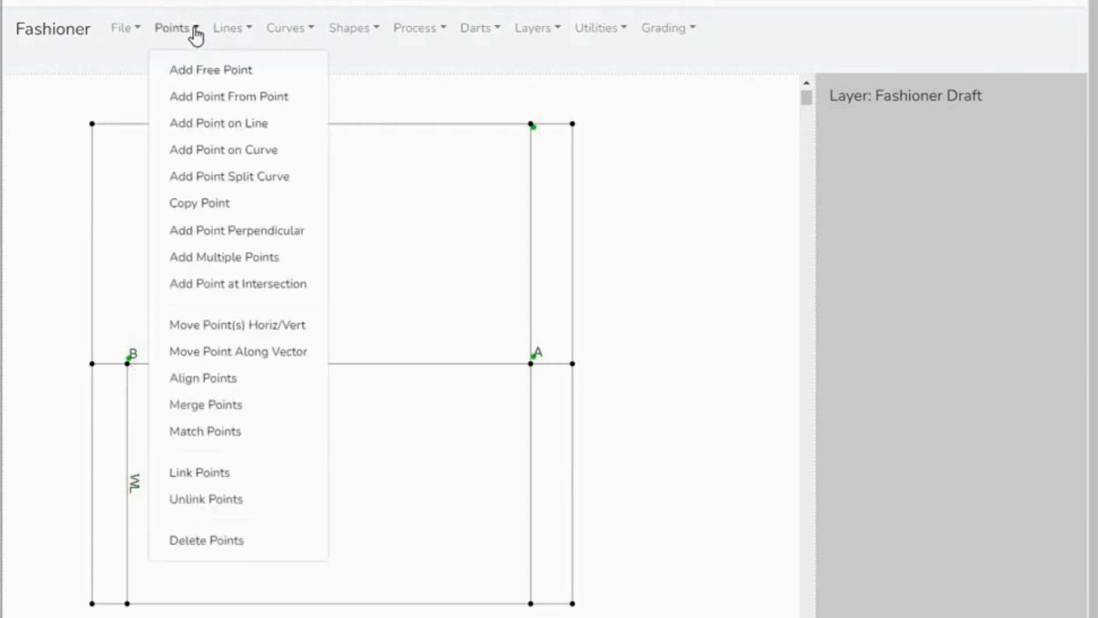
pyautogui.click(207, 99)
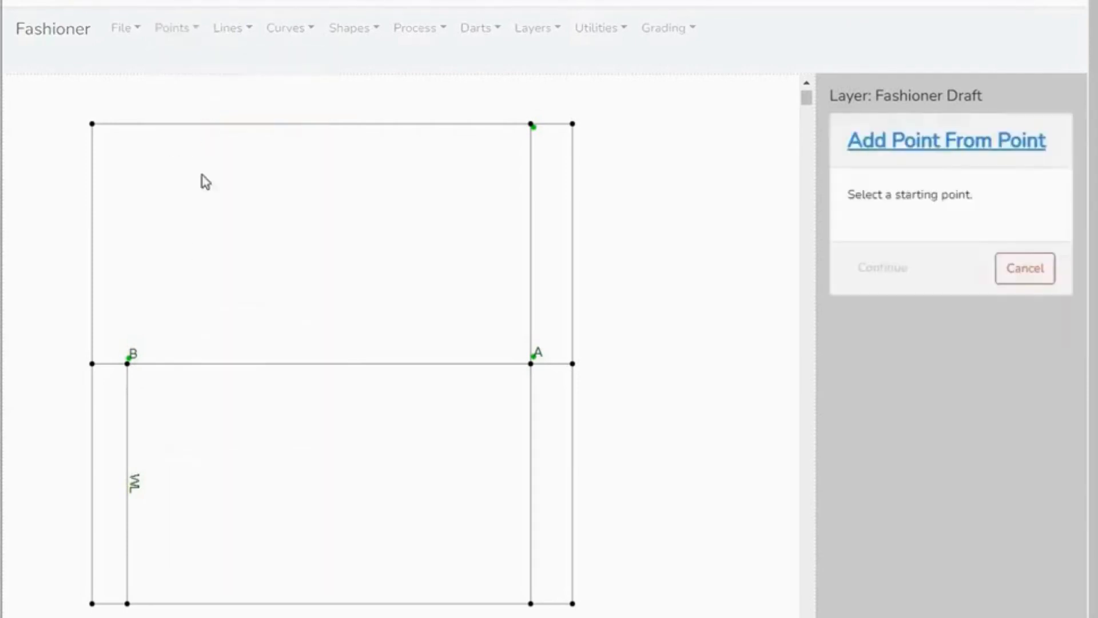
pyautogui.click(128, 365)
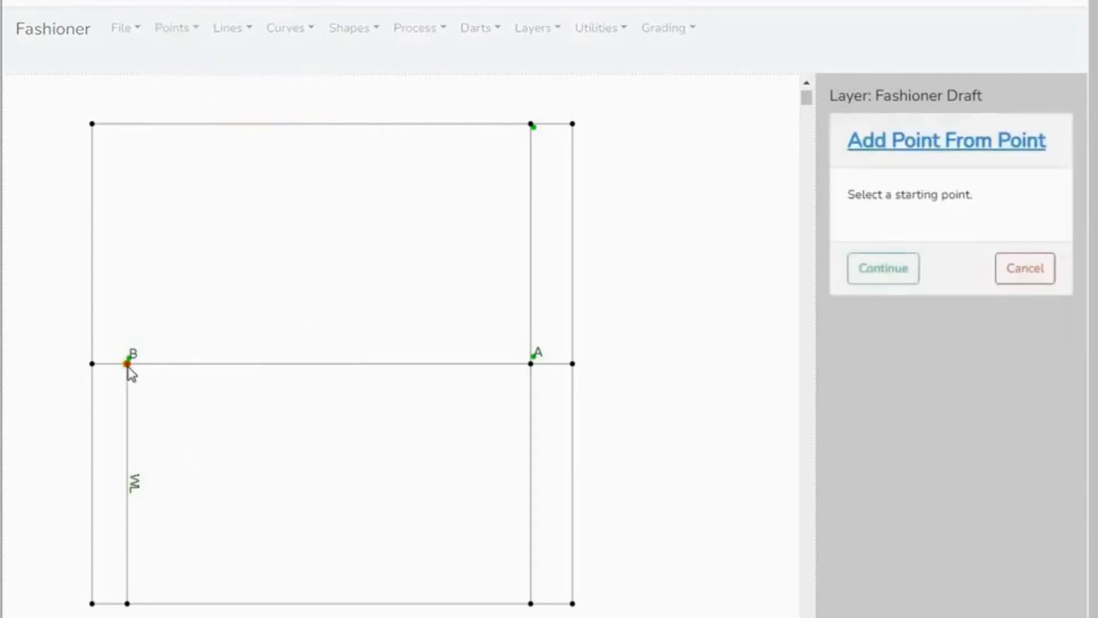
pyautogui.click(873, 281)
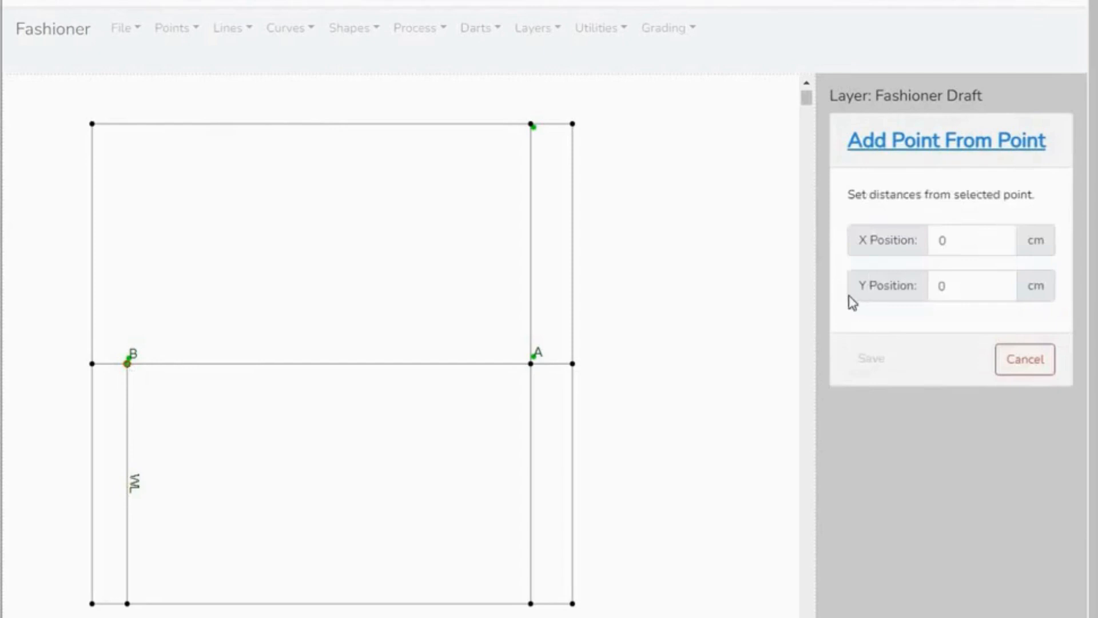
pyautogui.click(954, 283)
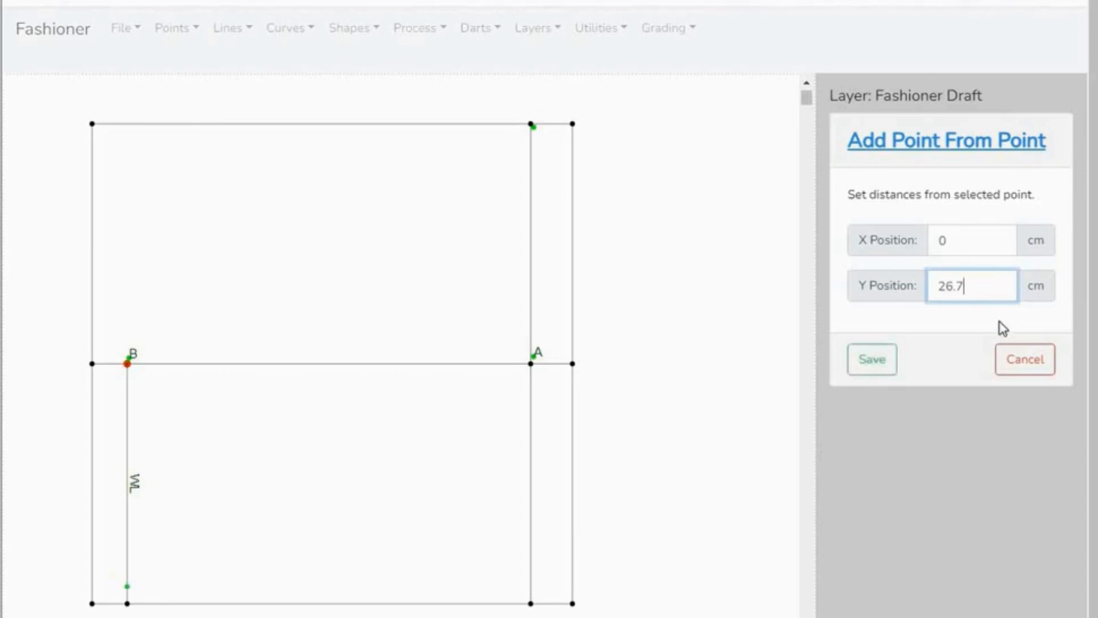
pyautogui.click(874, 361)
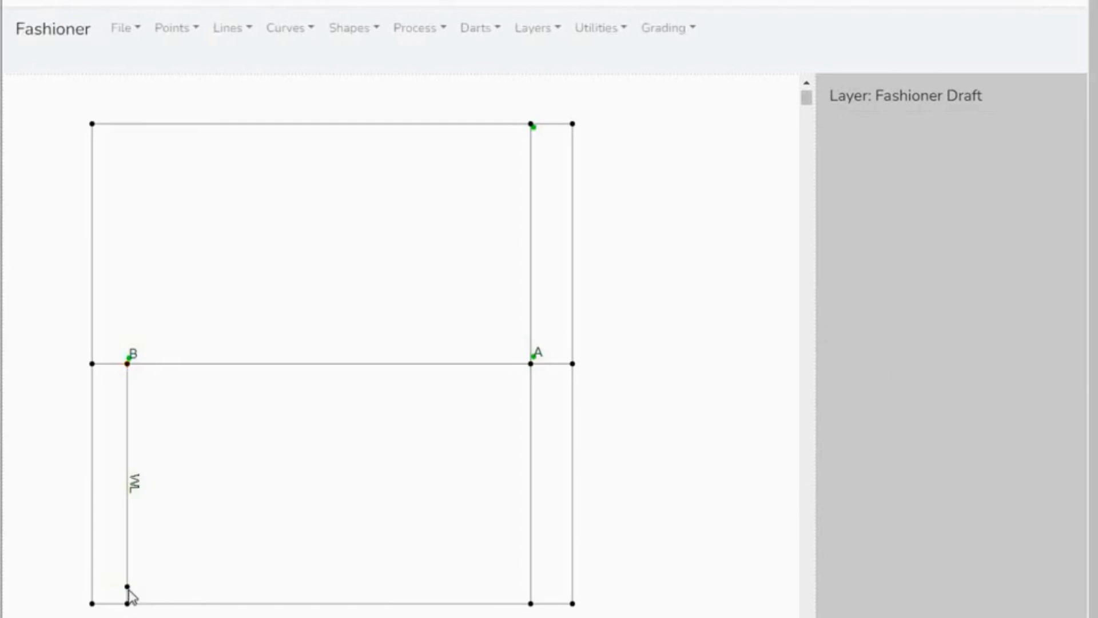
# - Add the one-line text label "C" beside the new point near the lower end of the WL line
pyautogui.click(628, 34)
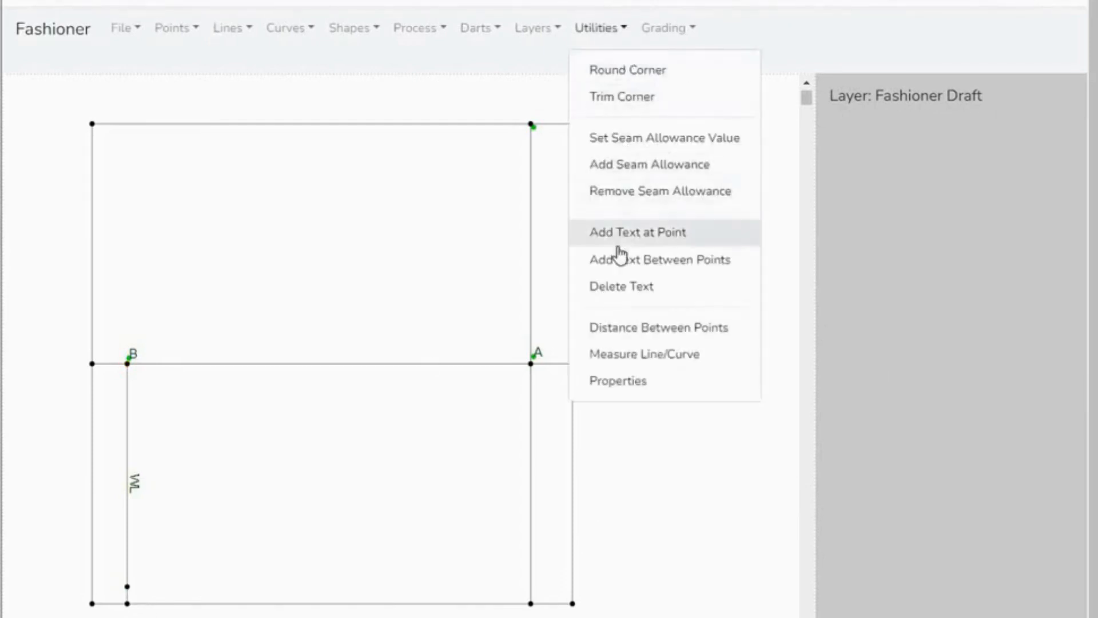
pyautogui.click(658, 235)
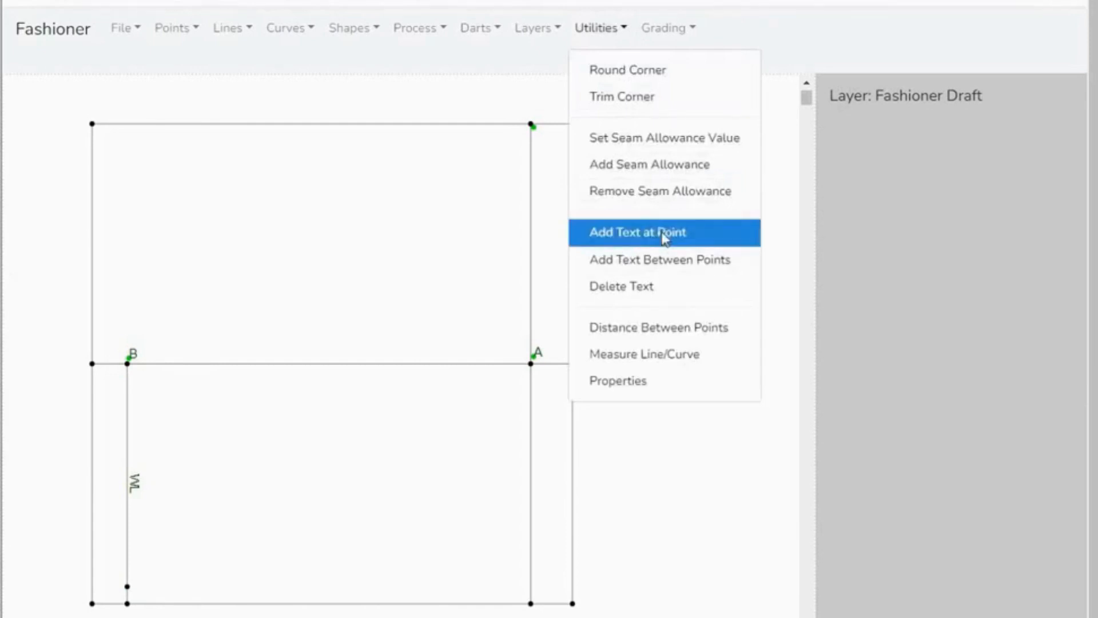
pyautogui.click(134, 588)
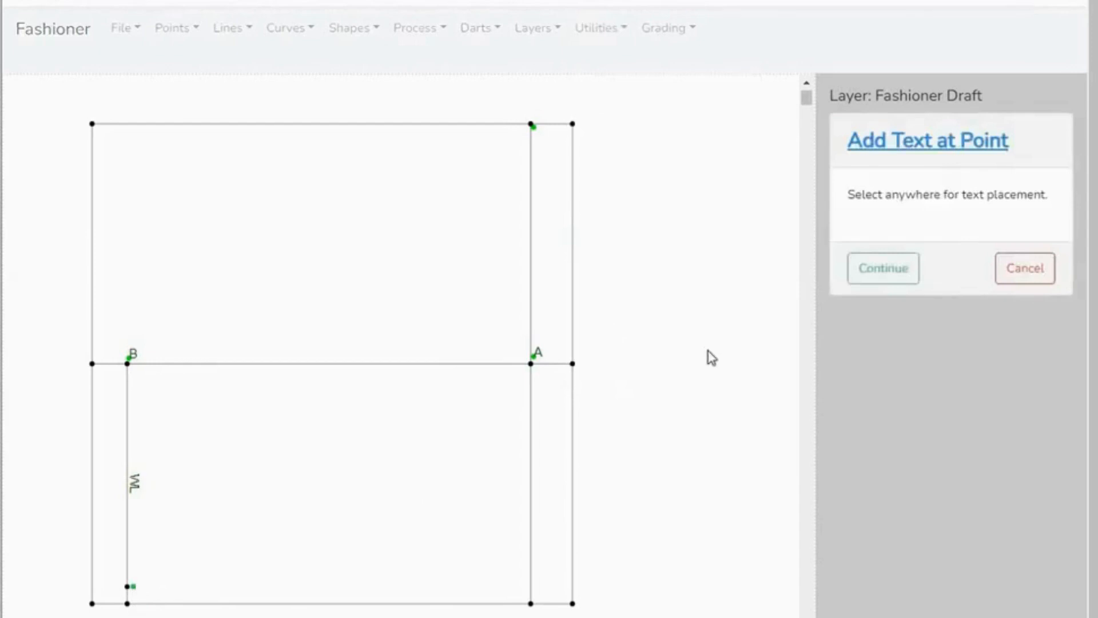
pyautogui.click(878, 269)
pyautogui.click(924, 349)
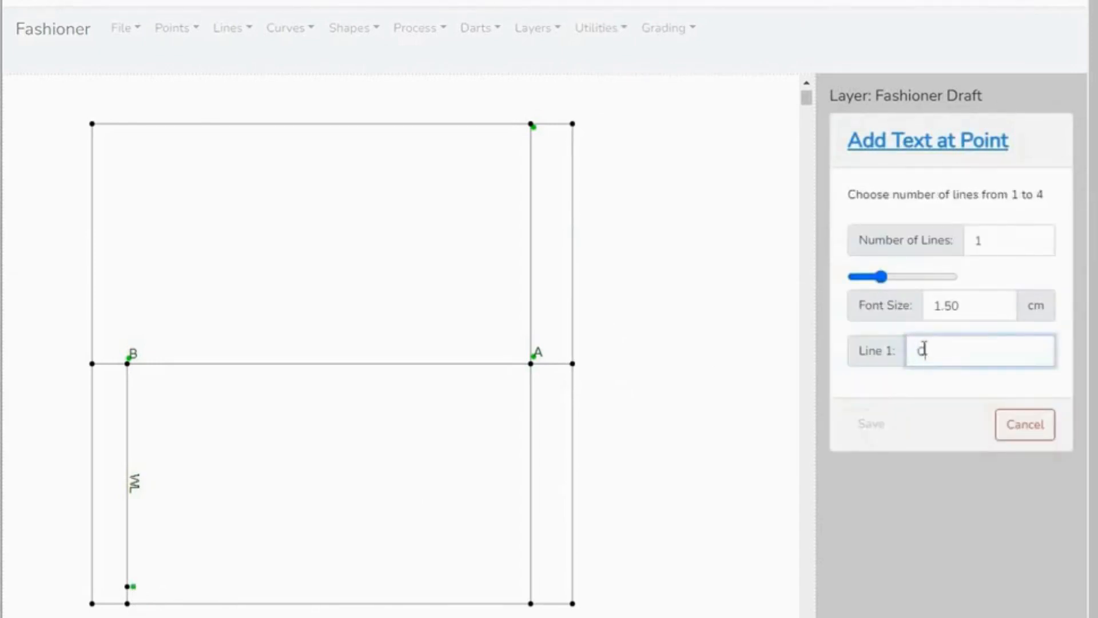
pyautogui.write('C')
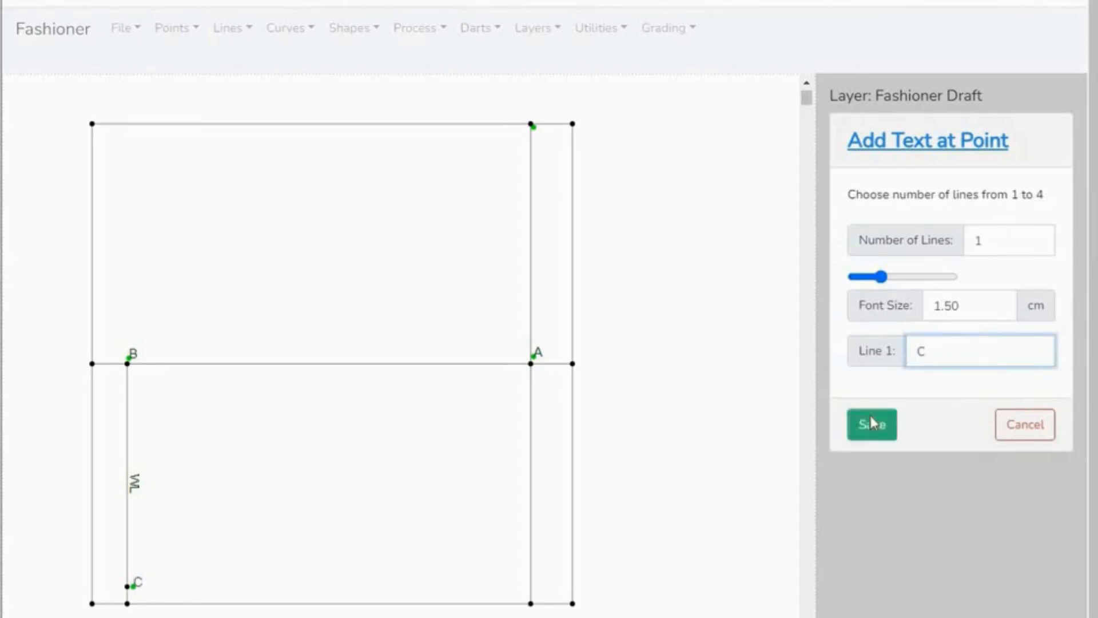
pyautogui.click(871, 424)
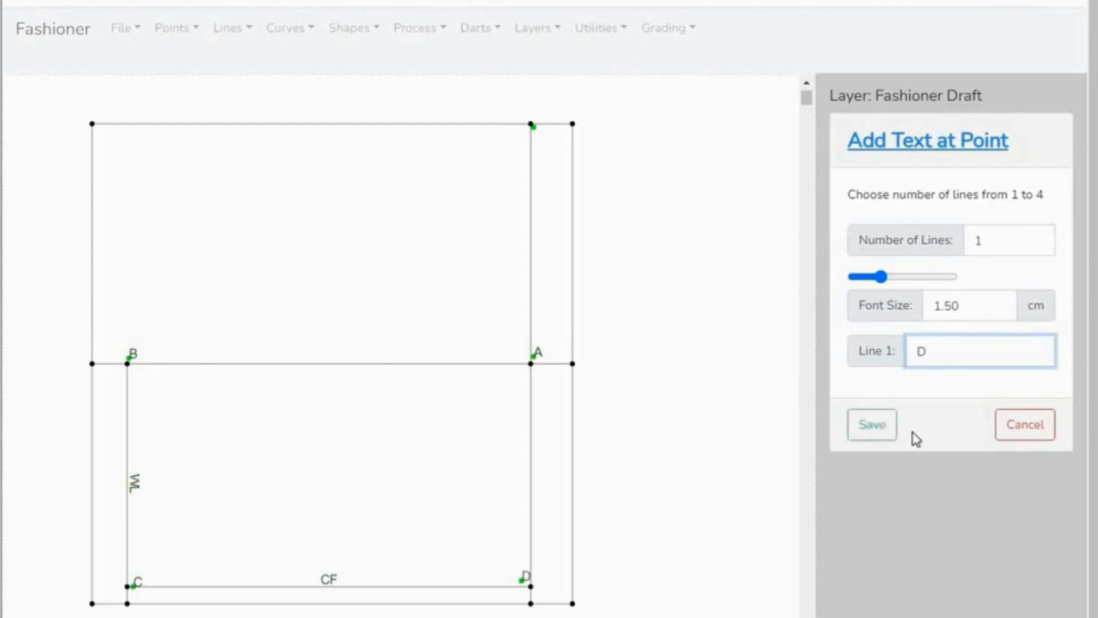
# - Save the text label "D" where the CF line meets the vertical line through A
pyautogui.click(872, 436)
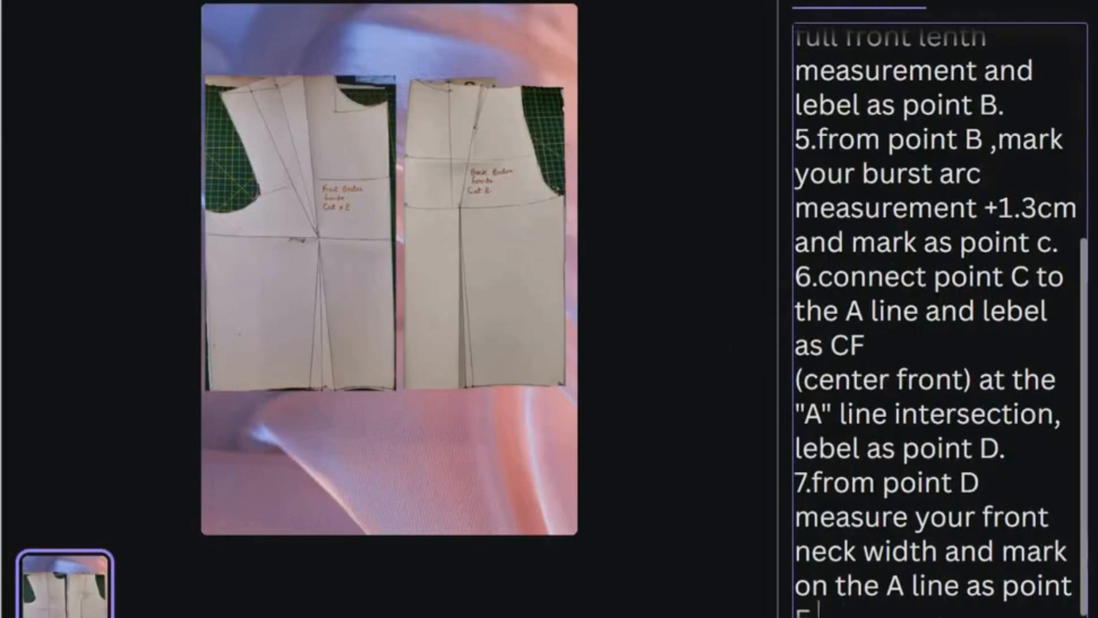
# - Add a point offset vertically from point D on the line through A for the front neck width, with X 0 and a negative Y
pyautogui.moveTo(1084, 606); pyautogui.dragTo(1084, 617)
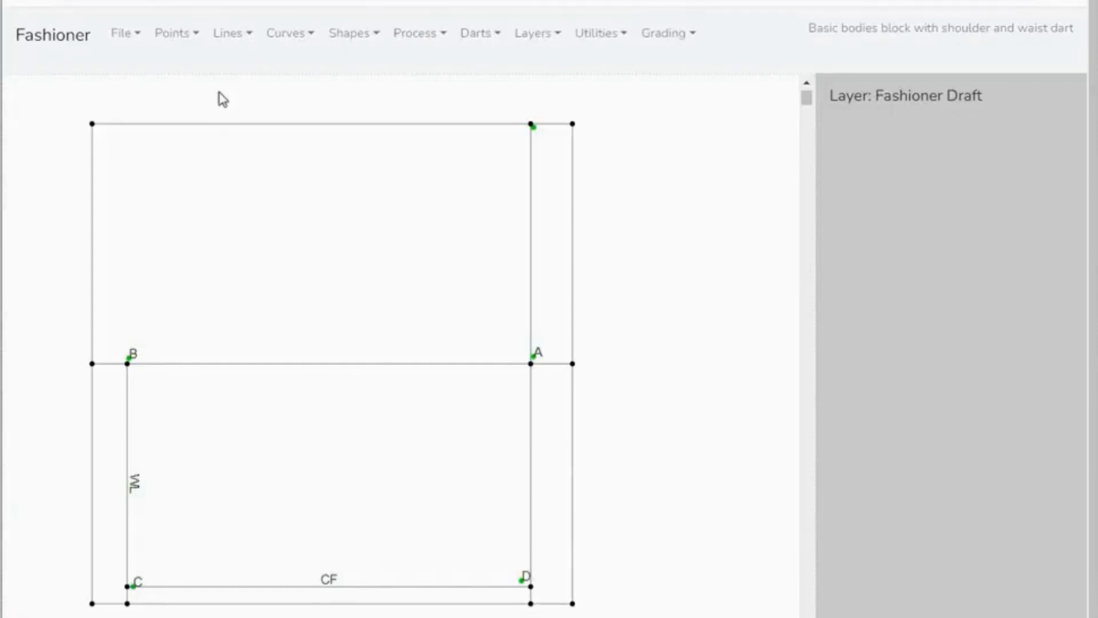
pyautogui.click(195, 36)
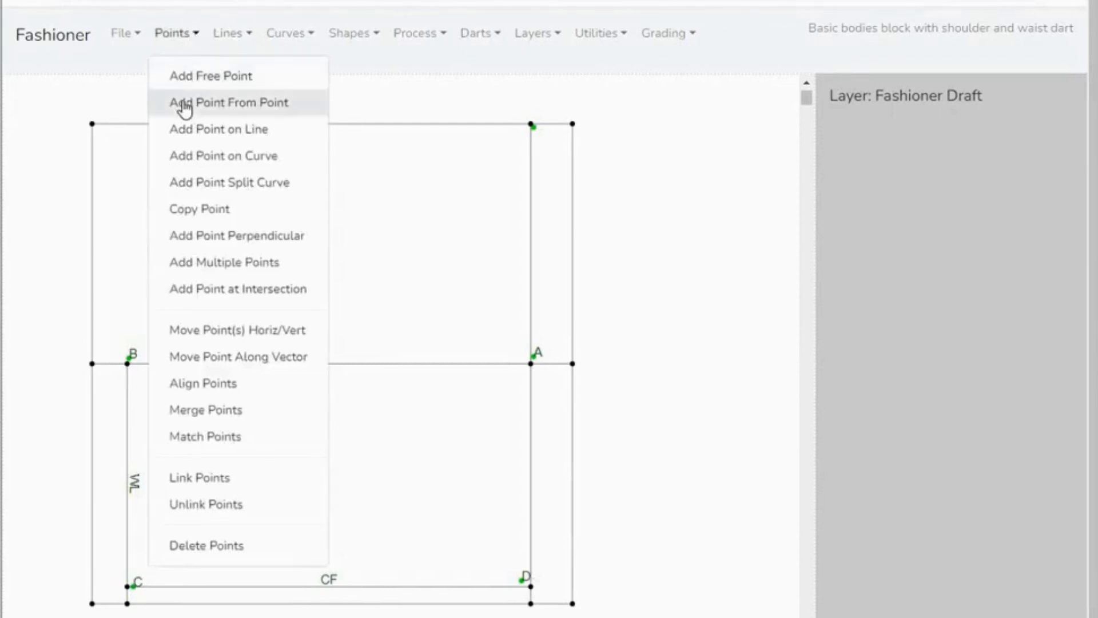
pyautogui.click(247, 103)
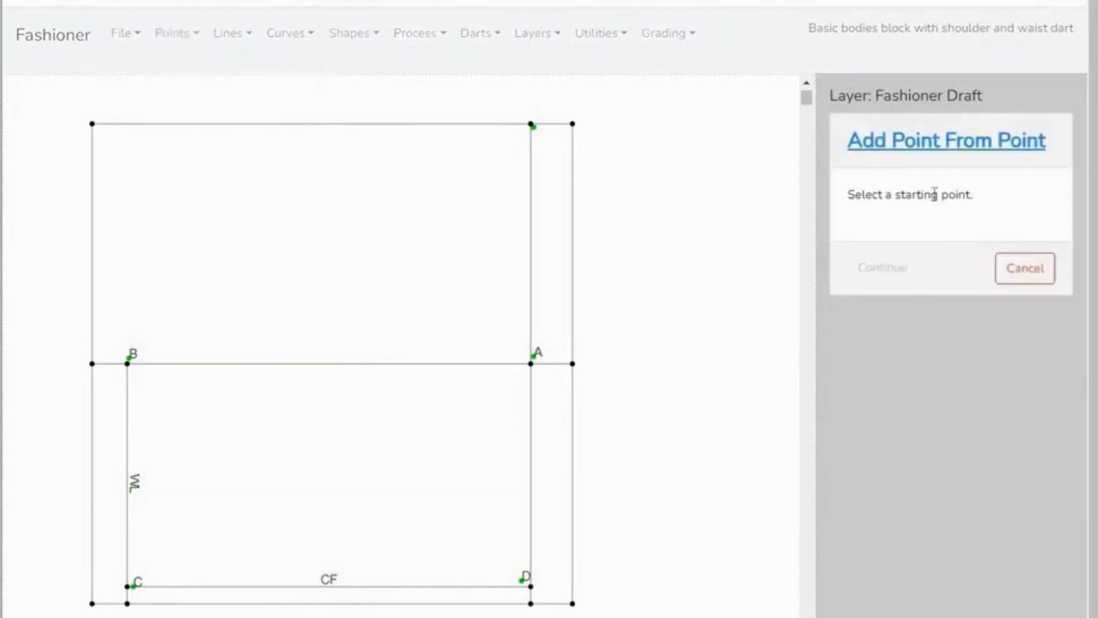
pyautogui.click(532, 587)
pyautogui.click(882, 268)
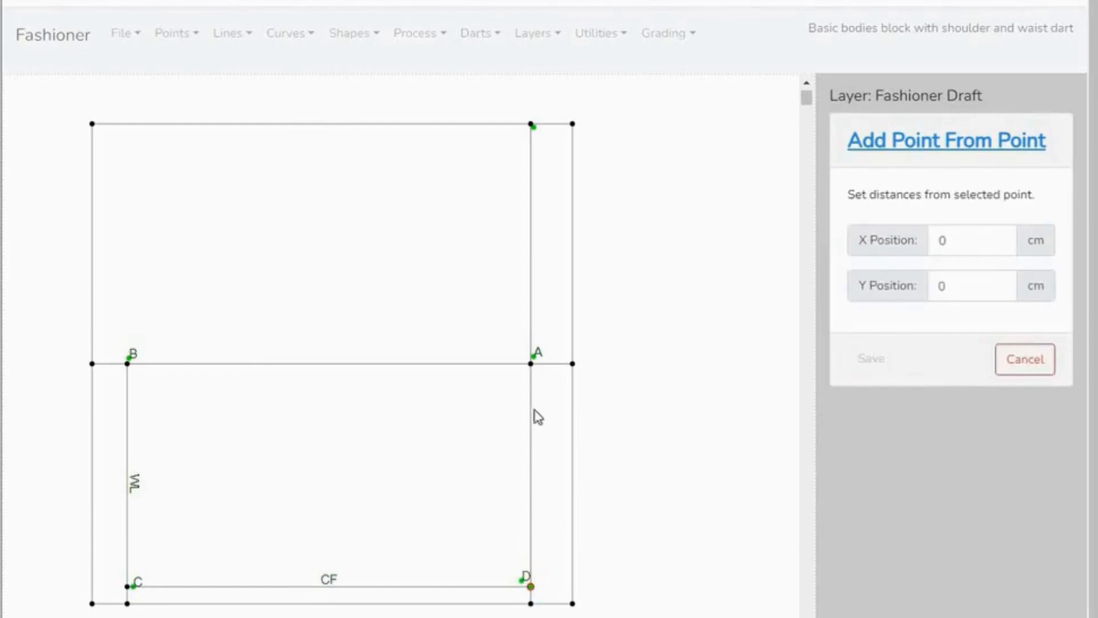
pyautogui.click(950, 286)
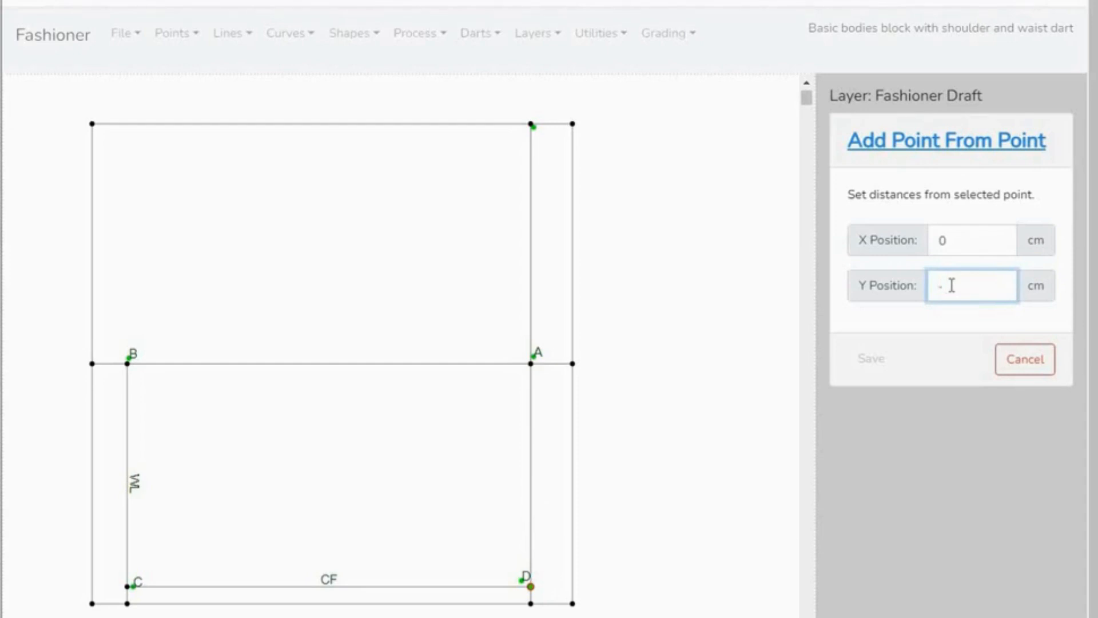
pyautogui.write('0')
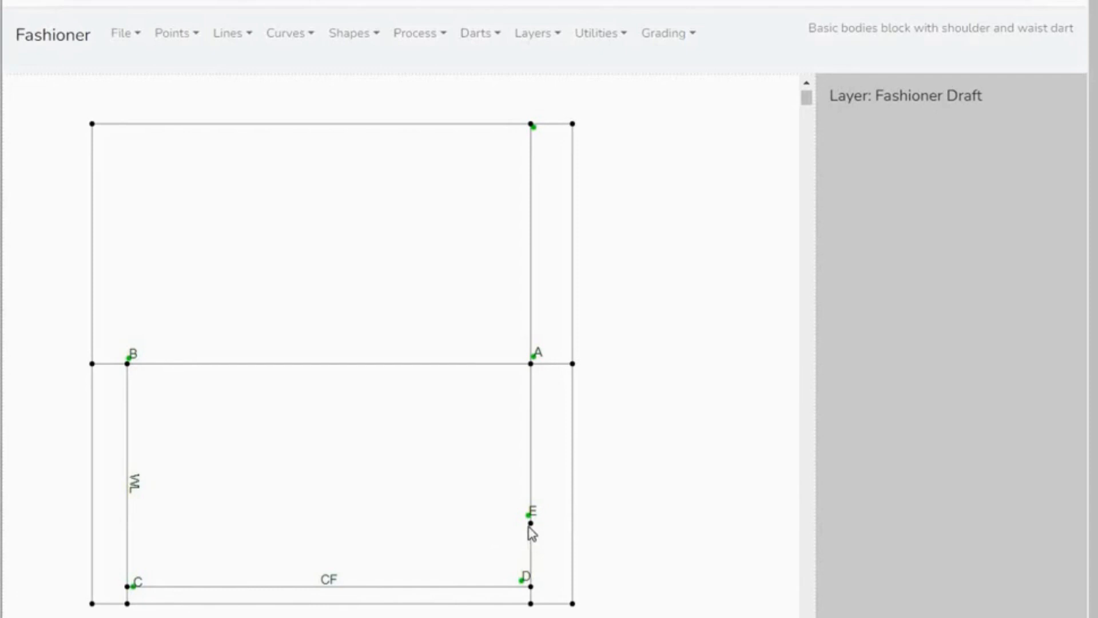
# - Add a point offset from point E, with X -7.9 cm and Y 0
pyautogui.click(198, 40)
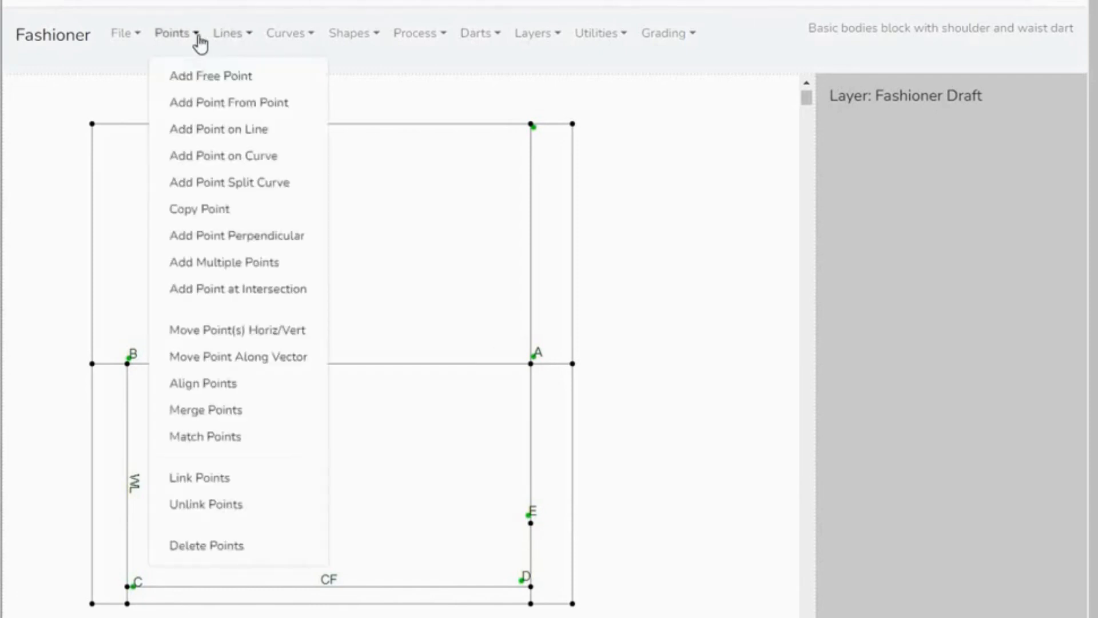
pyautogui.click(198, 106)
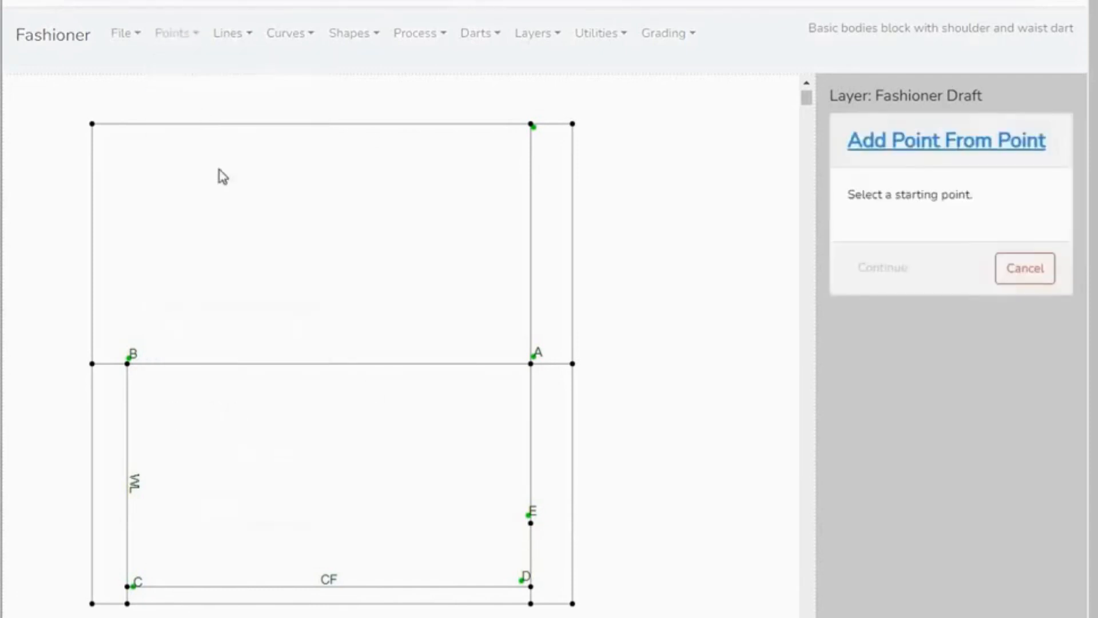
pyautogui.click(531, 523)
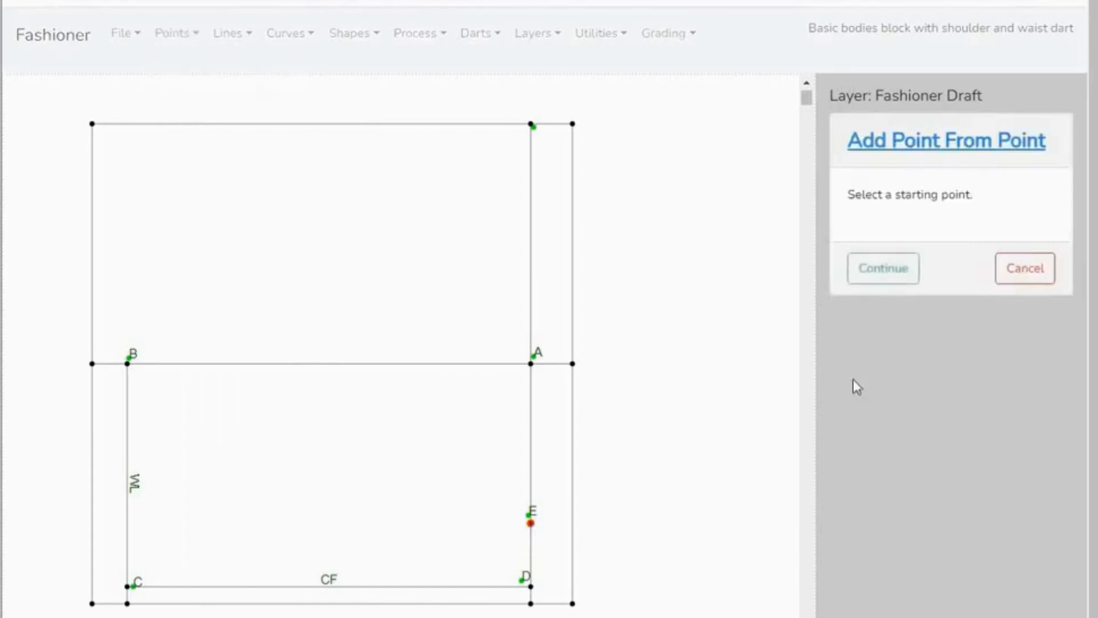
pyautogui.click(887, 274)
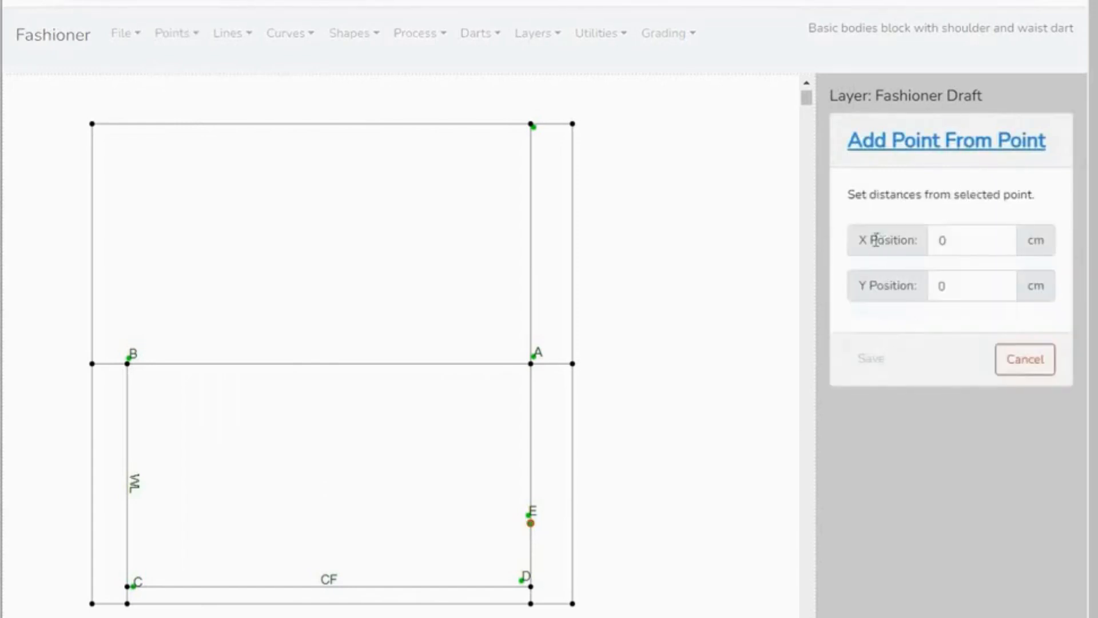
pyautogui.click(951, 244)
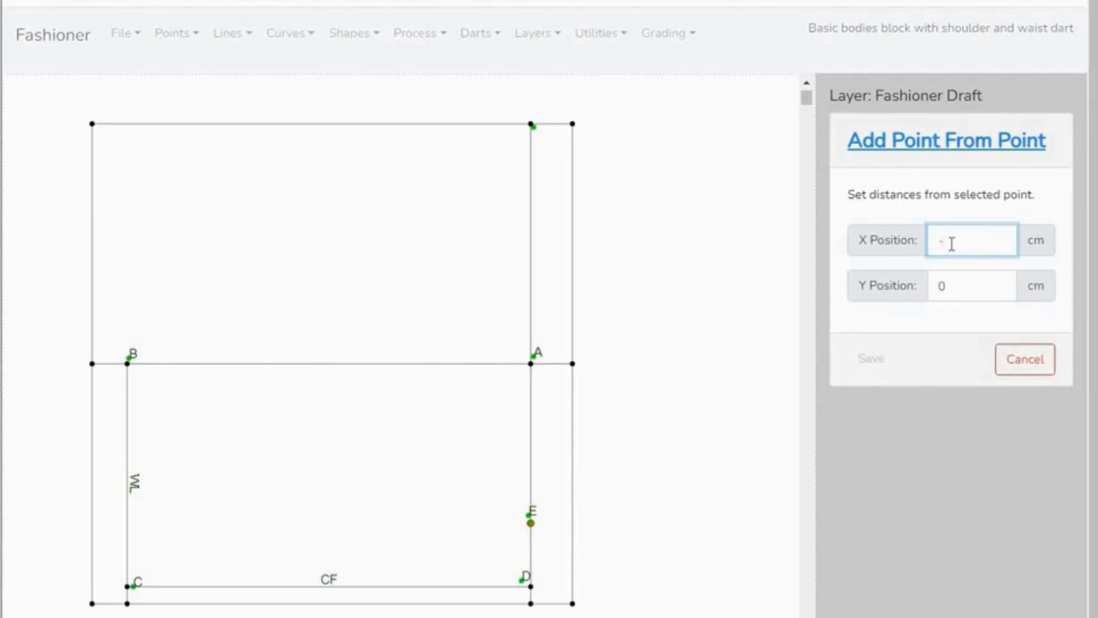
pyautogui.write('.9')
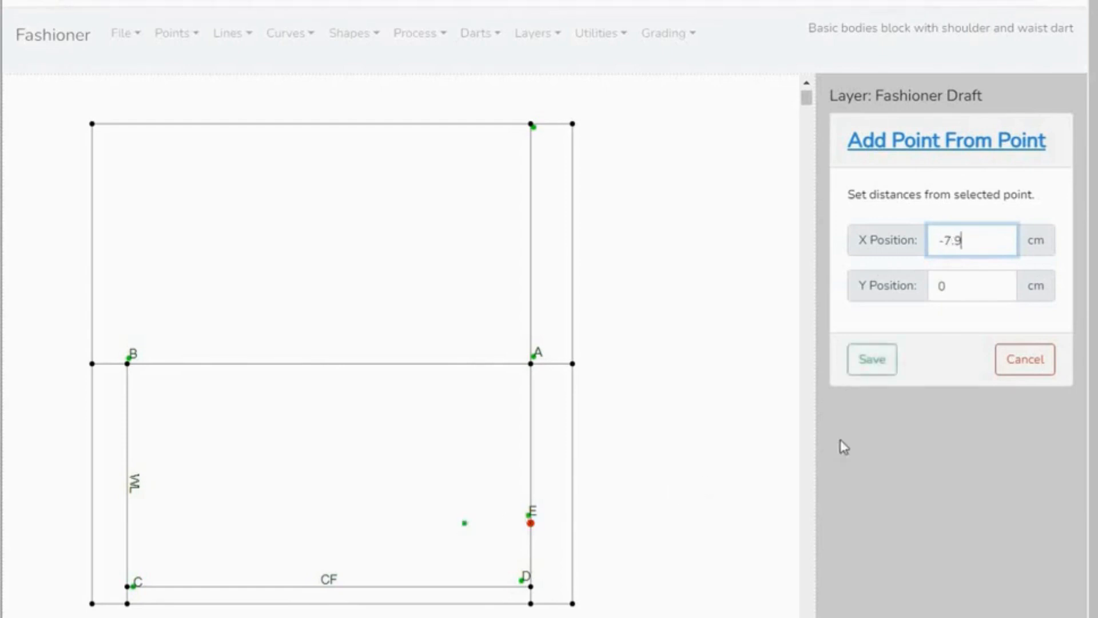
pyautogui.click(882, 362)
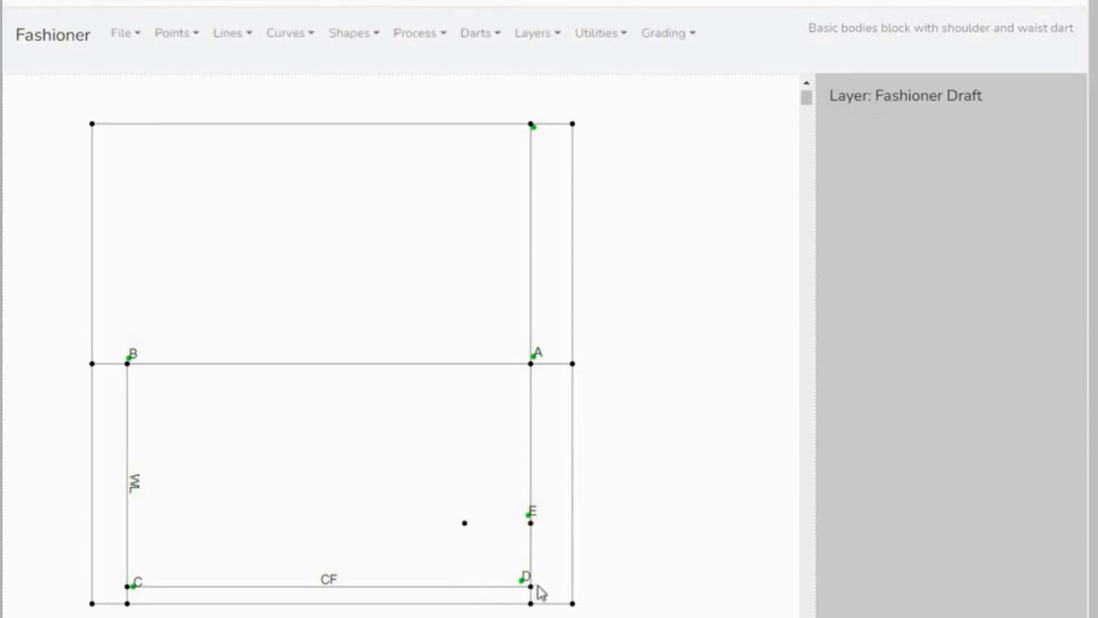
# - Add a point offset from point D along the CF line, with X -7.9 cm and Y 0
pyautogui.click(195, 40)
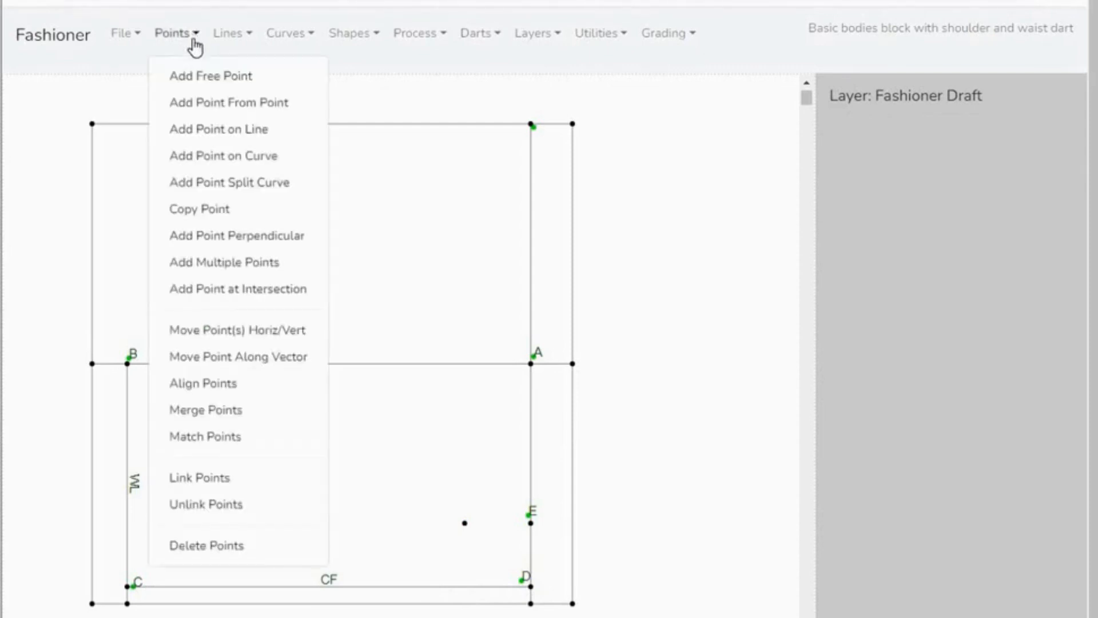
pyautogui.click(201, 108)
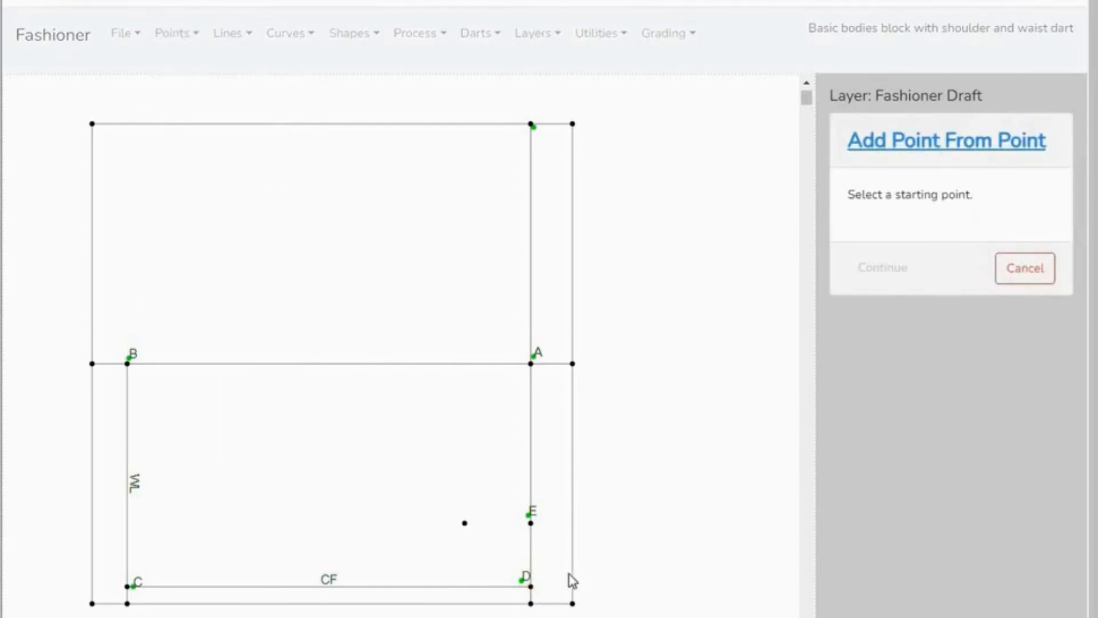
pyautogui.click(530, 588)
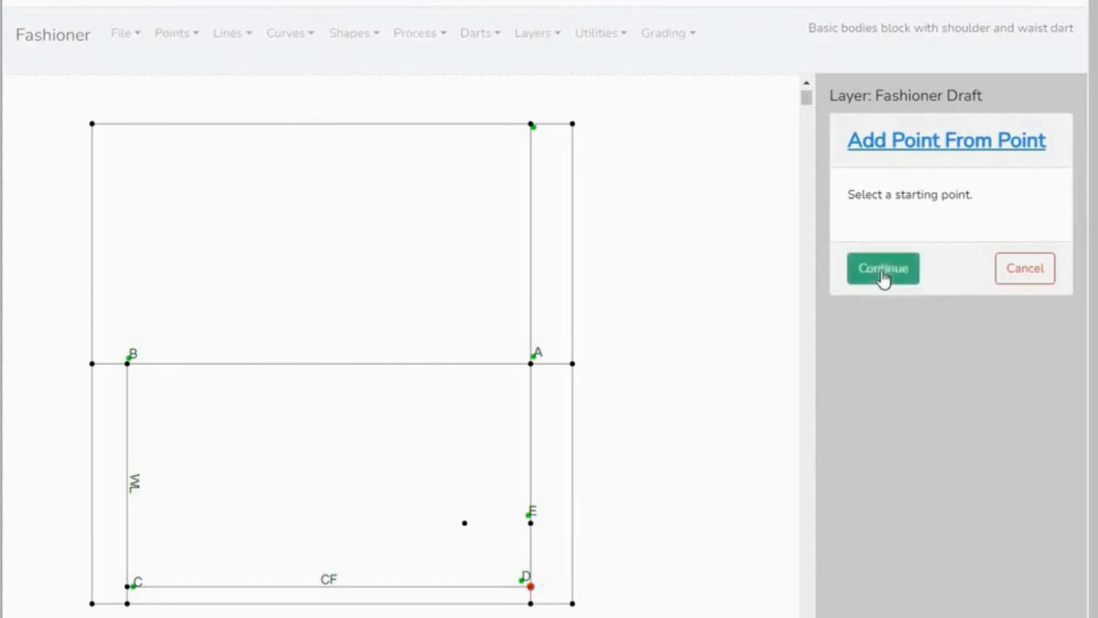
pyautogui.click(883, 272)
pyautogui.click(952, 242)
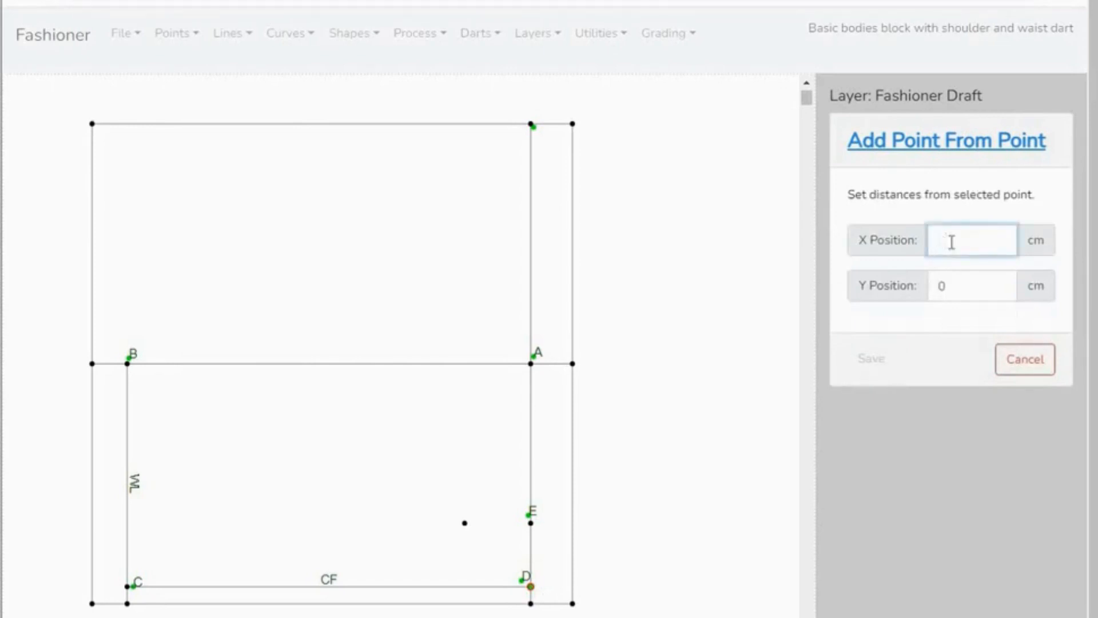
pyautogui.write('-7.9')
pyautogui.click(871, 366)
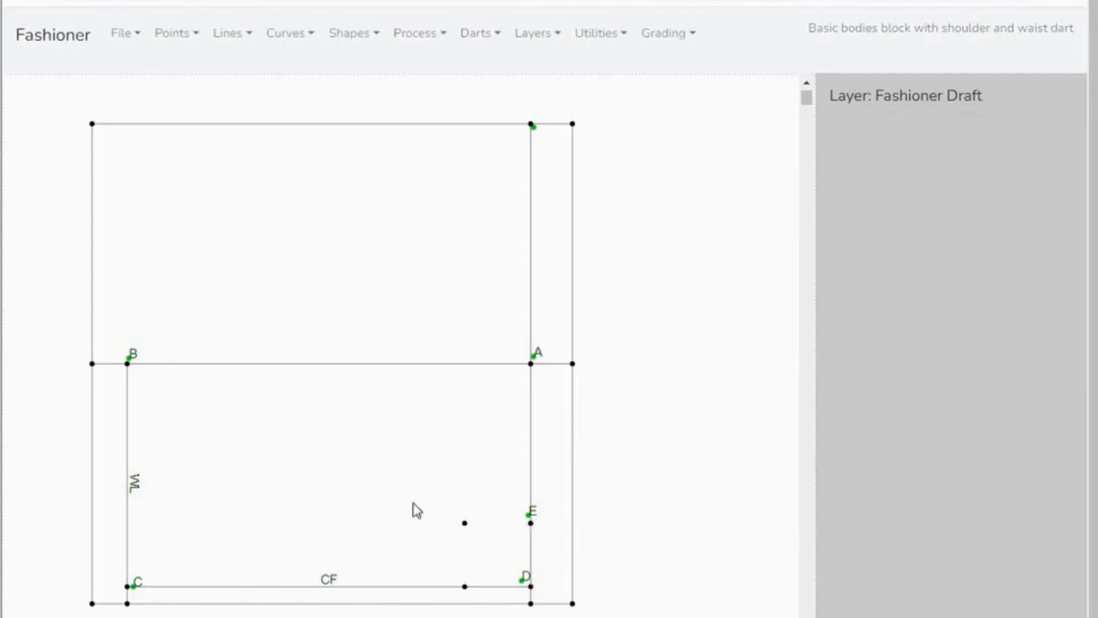
# - Draw a horizontal line from point E to the new point 7.9 cm away from it
pyautogui.click(243, 45)
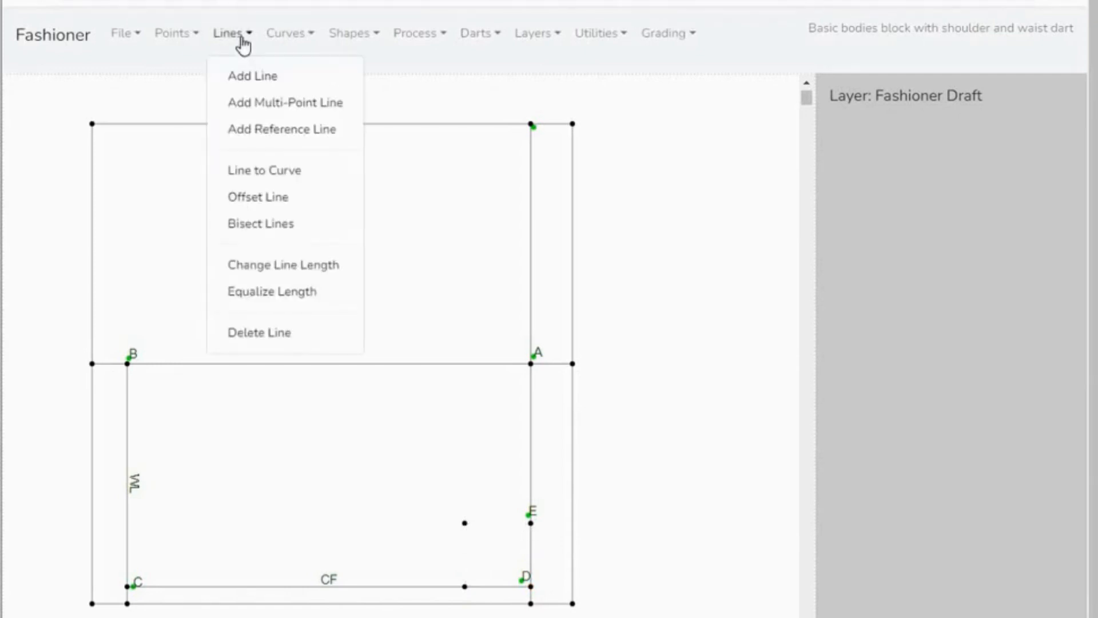
pyautogui.click(252, 77)
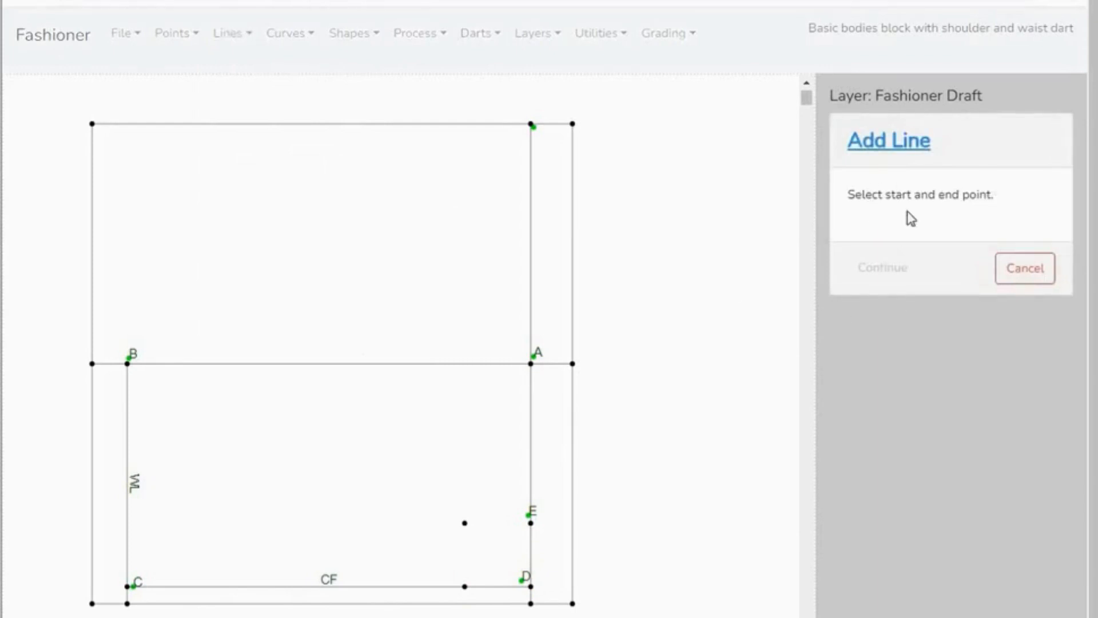
pyautogui.click(530, 522)
pyautogui.click(465, 523)
pyautogui.click(884, 269)
pyautogui.click(873, 249)
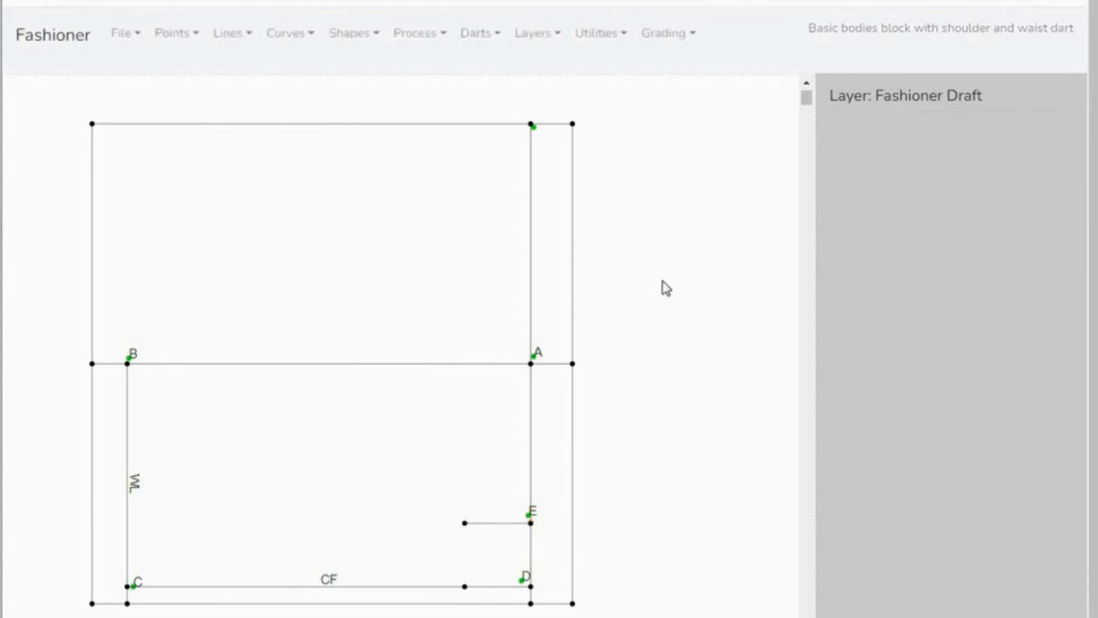
# - Draw a vertical line from the free end of E's horizontal line to the new point on the CF line
pyautogui.click(249, 35)
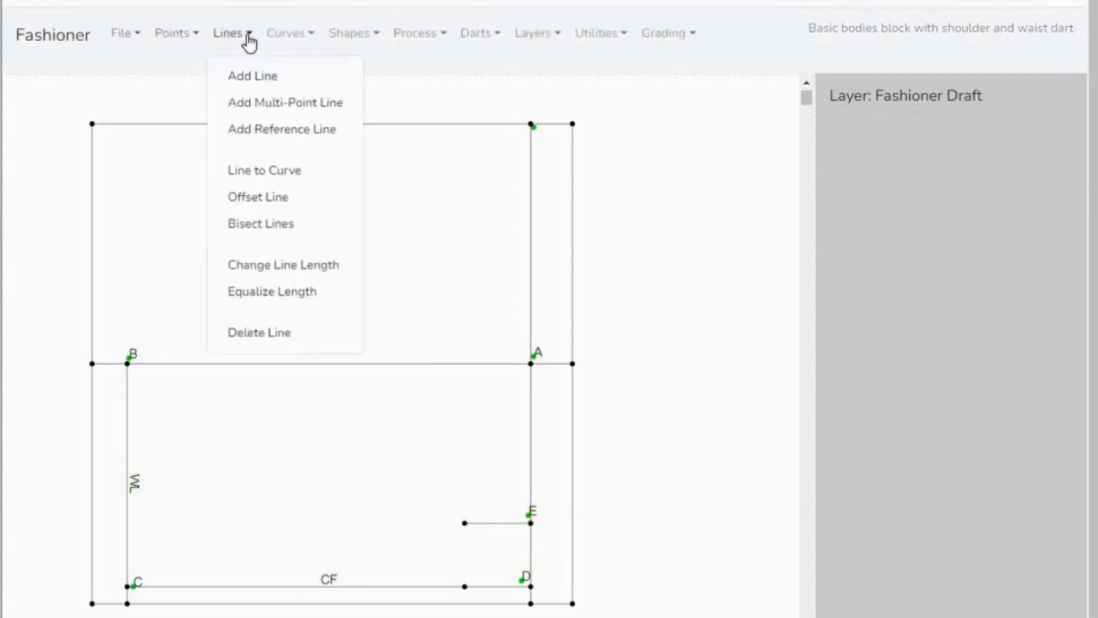
pyautogui.click(251, 80)
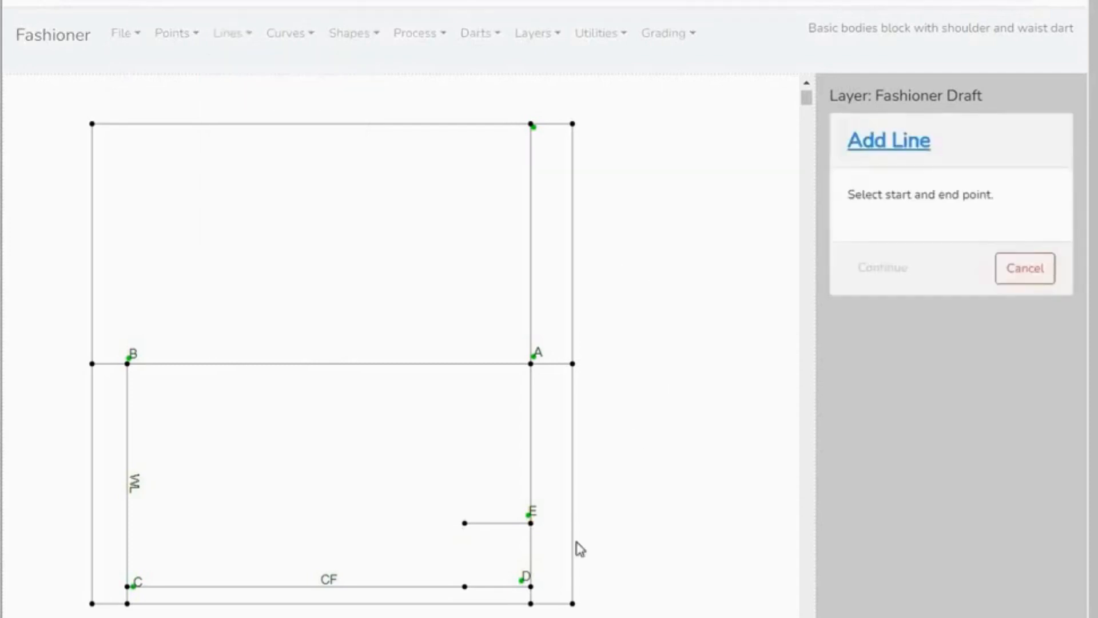
pyautogui.click(465, 522)
pyautogui.click(464, 586)
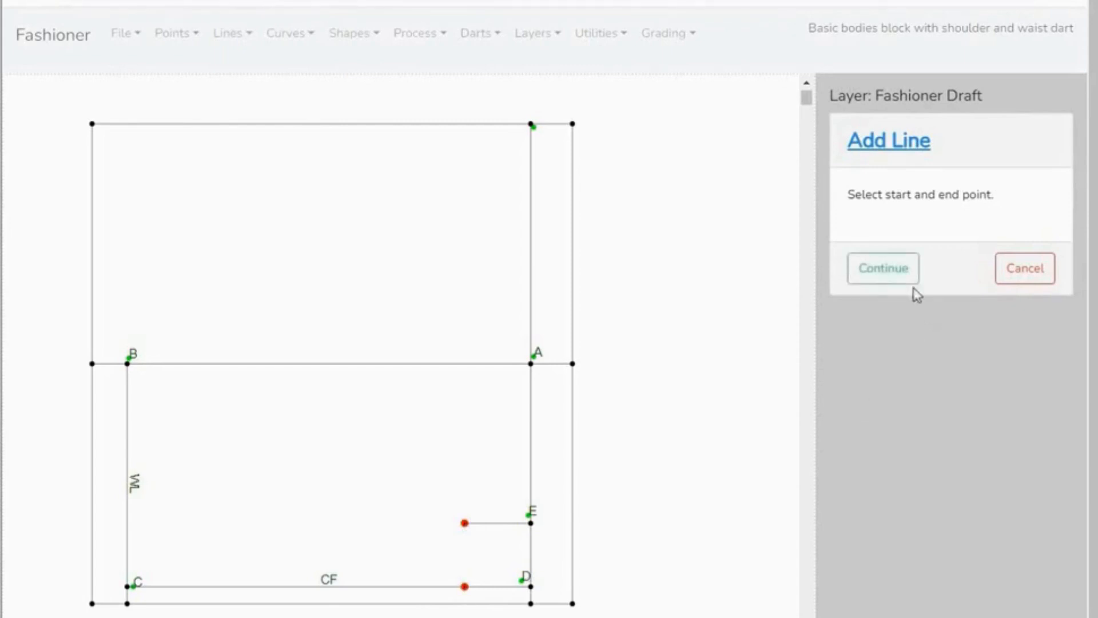
pyautogui.click(898, 273)
pyautogui.click(872, 249)
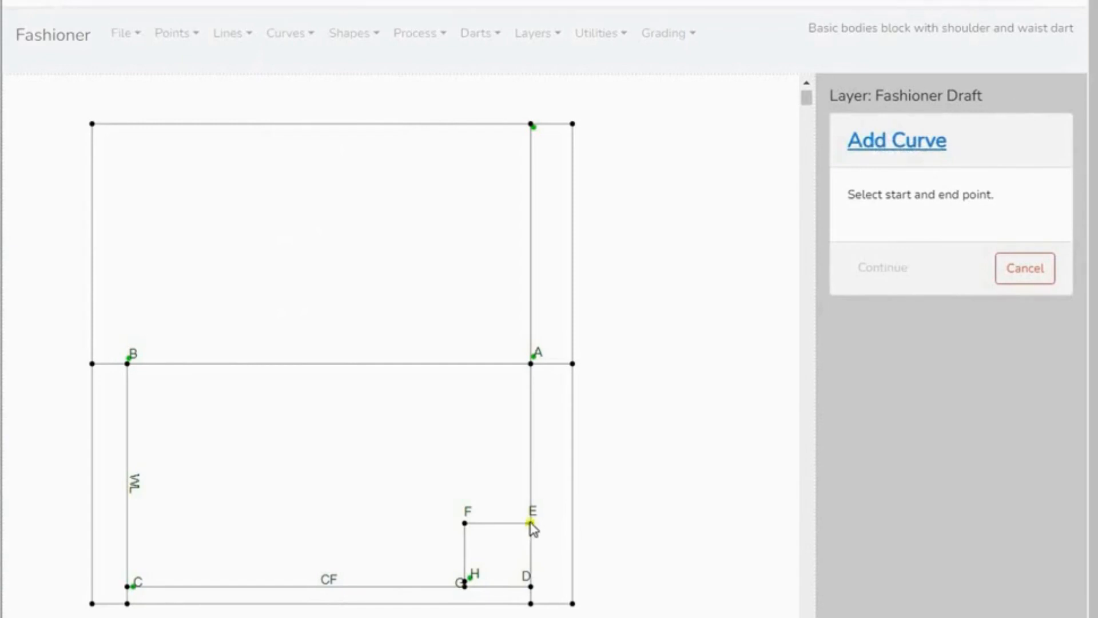
# - Add the neckline curve between points E and H with 1 curve point, moved onto corner F
pyautogui.click(464, 583)
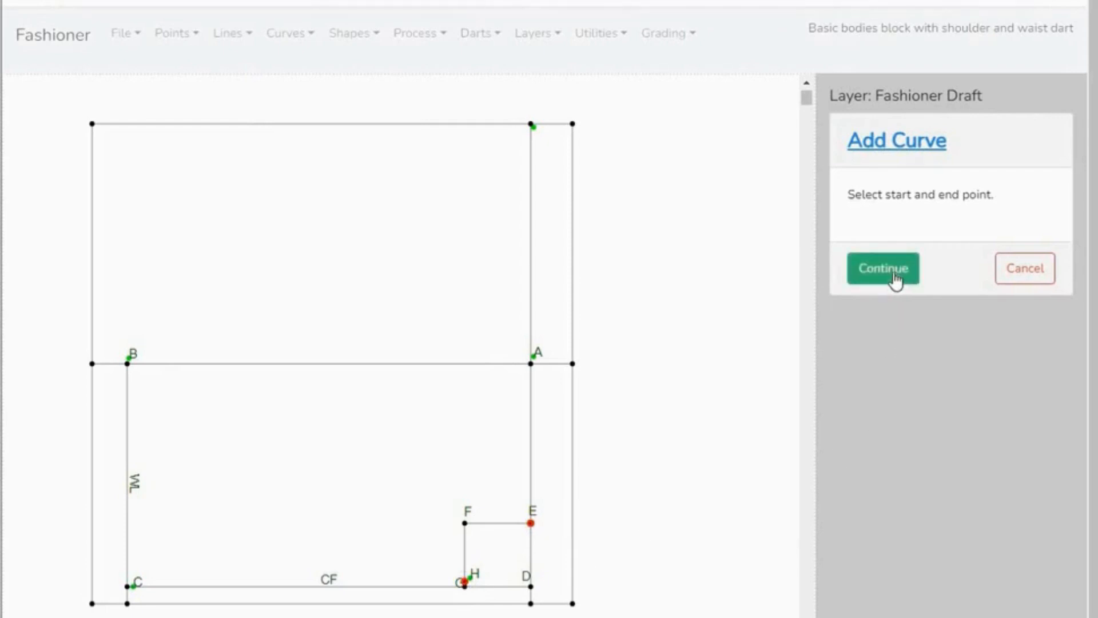
pyautogui.click(898, 280)
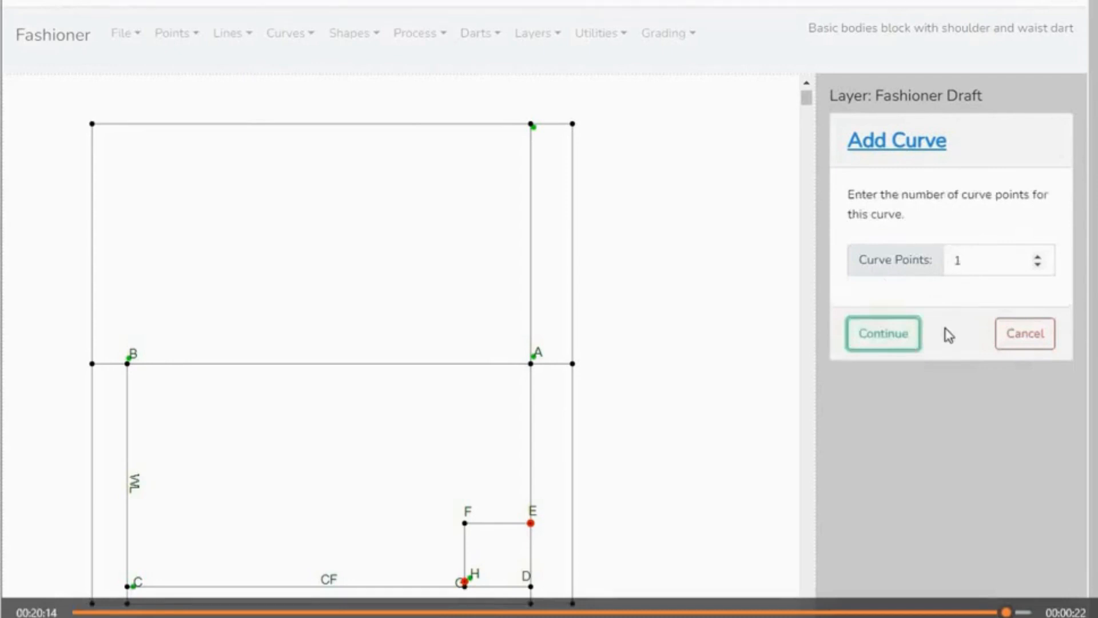
pyautogui.click(884, 338)
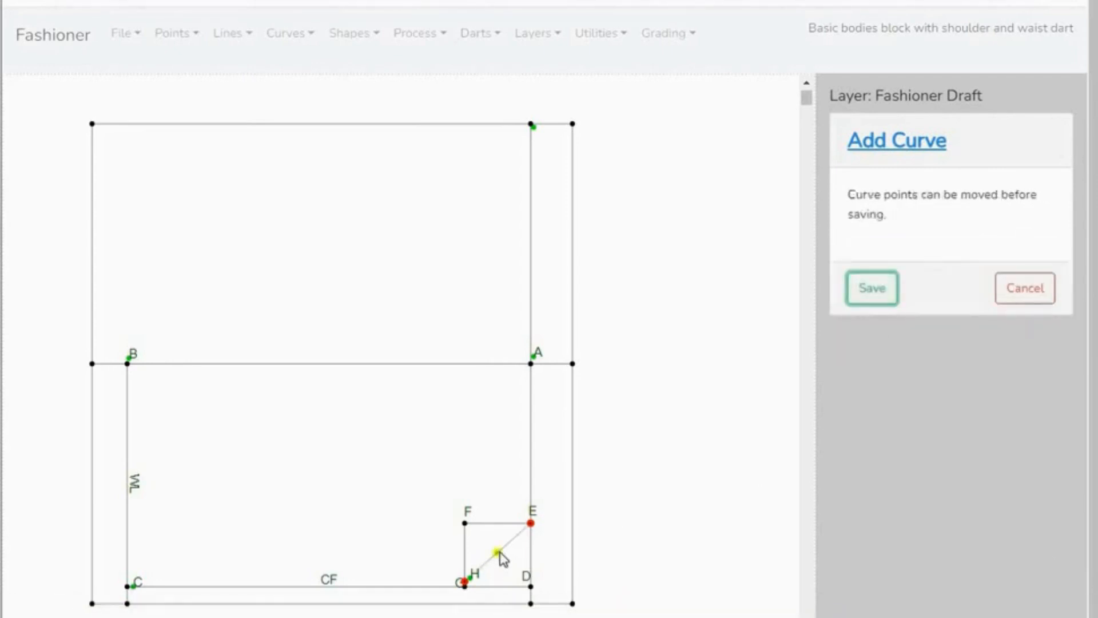
pyautogui.moveTo(497, 555); pyautogui.dragTo(465, 526)
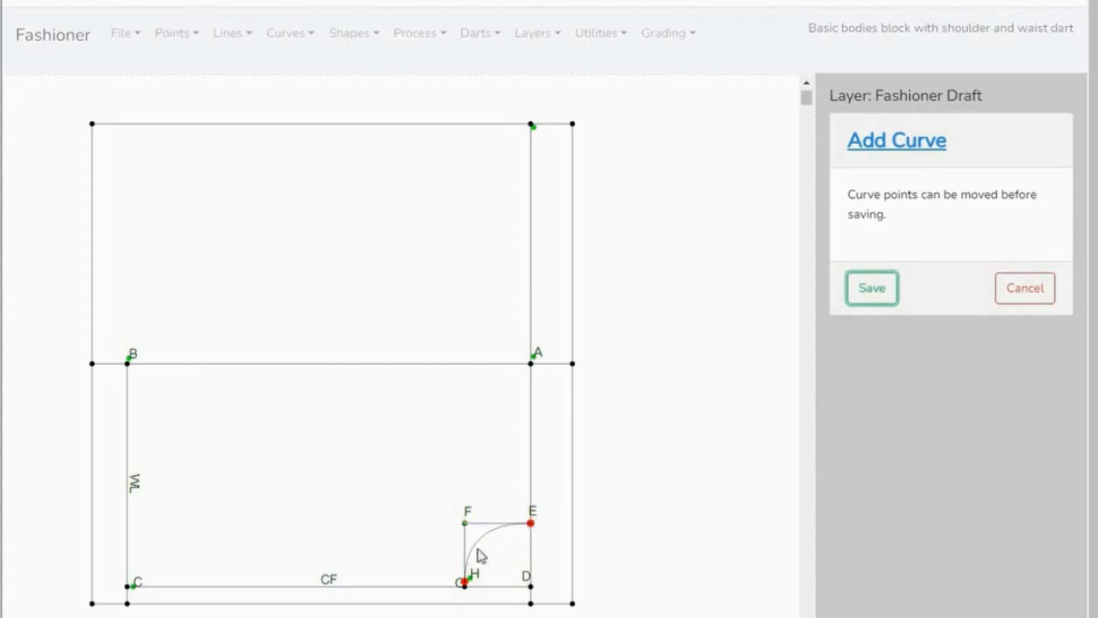
pyautogui.click(872, 287)
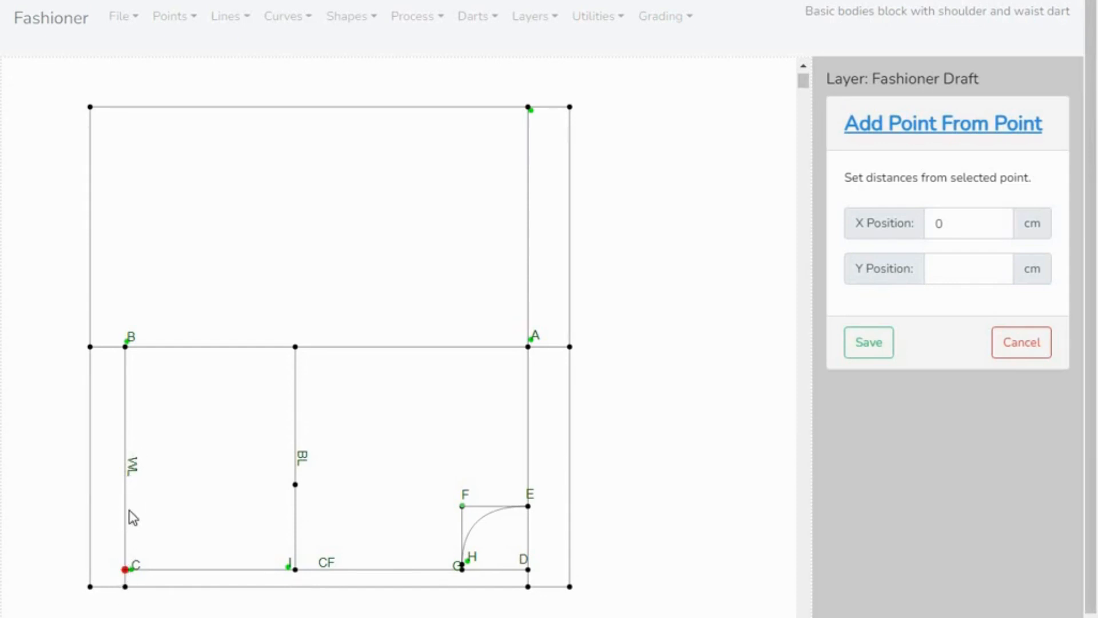
# - Begin a negative Y offset for the new point from point C along the WL line, keeping X at 0, and dismiss the browser notification
pyautogui.click(939, 270)
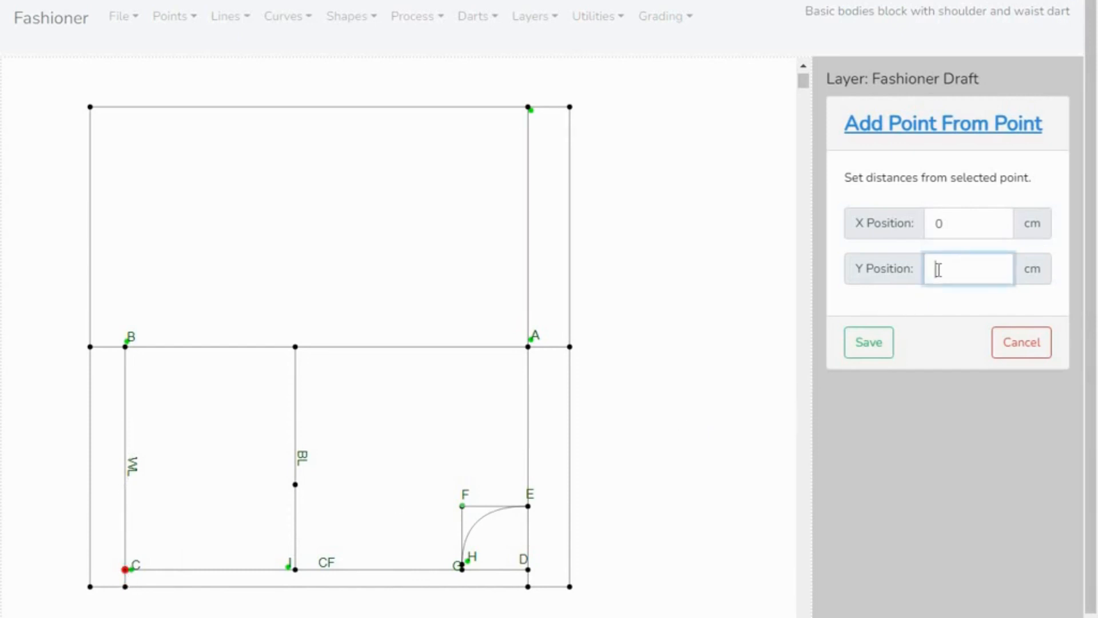
pyautogui.write('-')
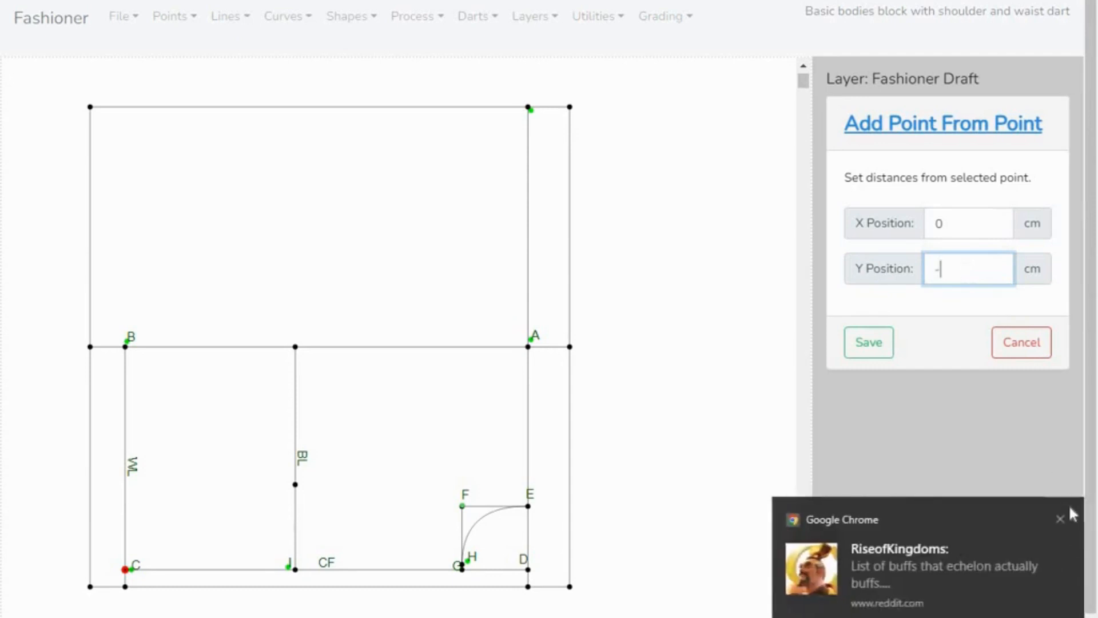
pyautogui.click(1061, 518)
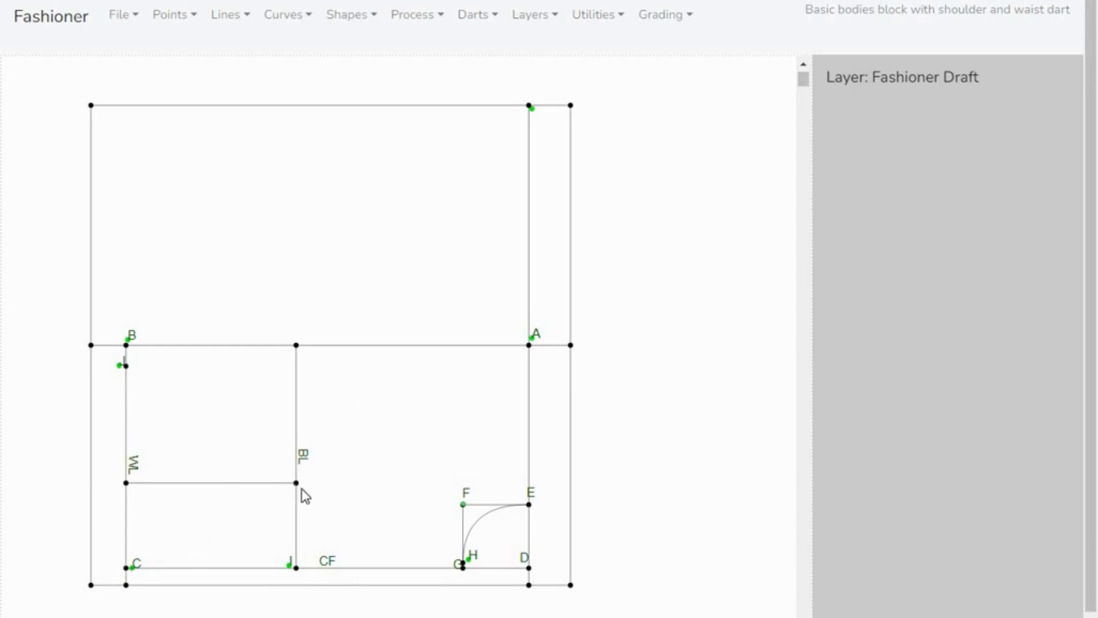
# - Measure the distance between the point just below B on the WL line and point C
pyautogui.click(620, 18)
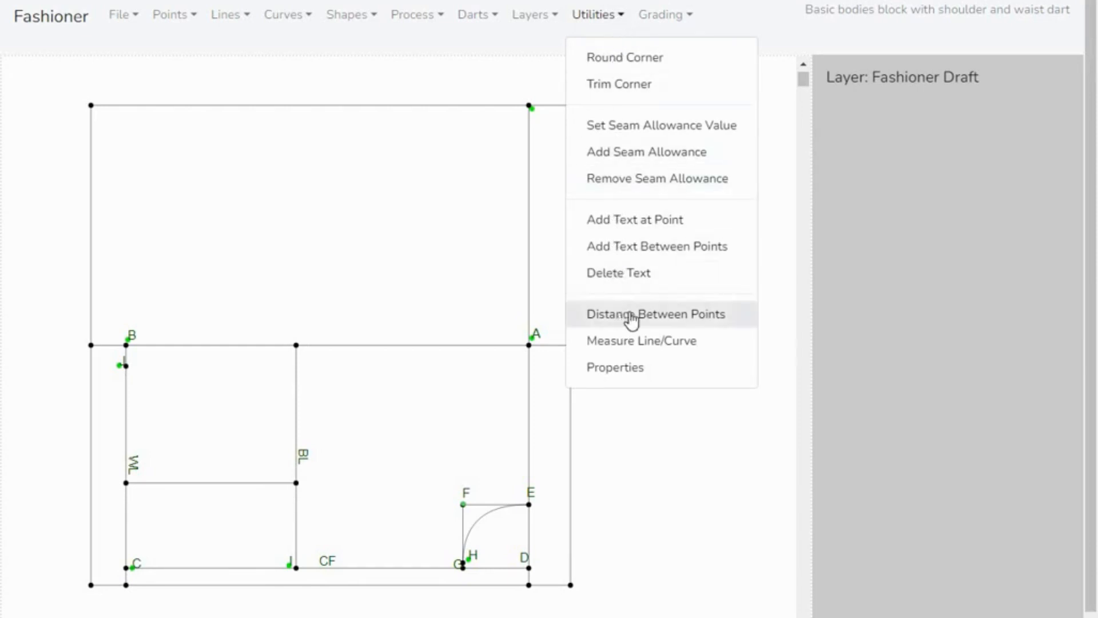
pyautogui.click(673, 324)
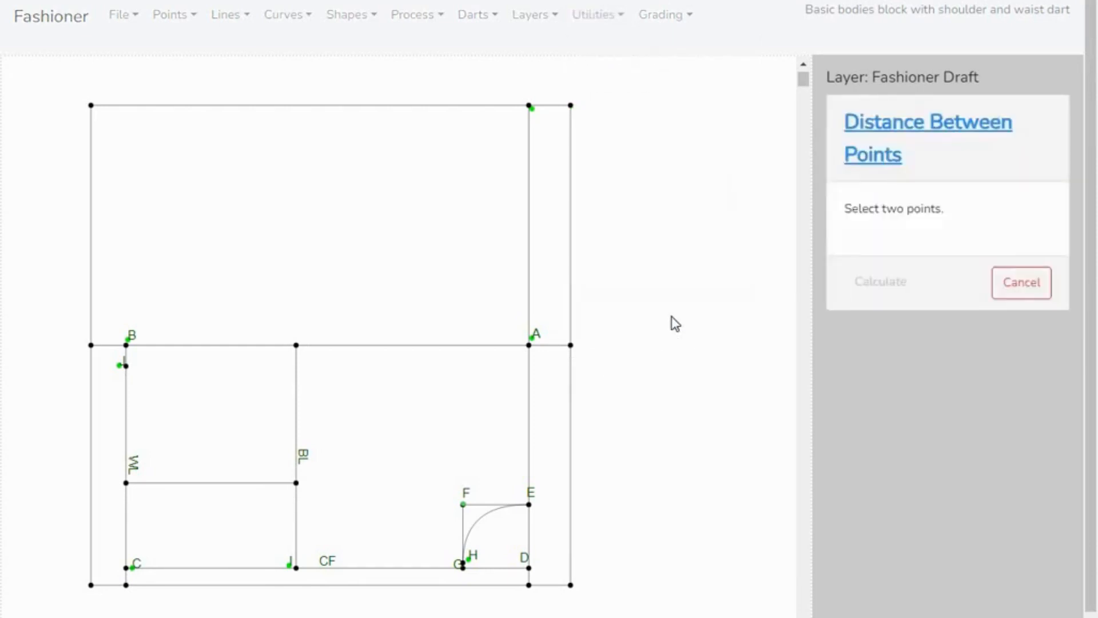
pyautogui.click(126, 368)
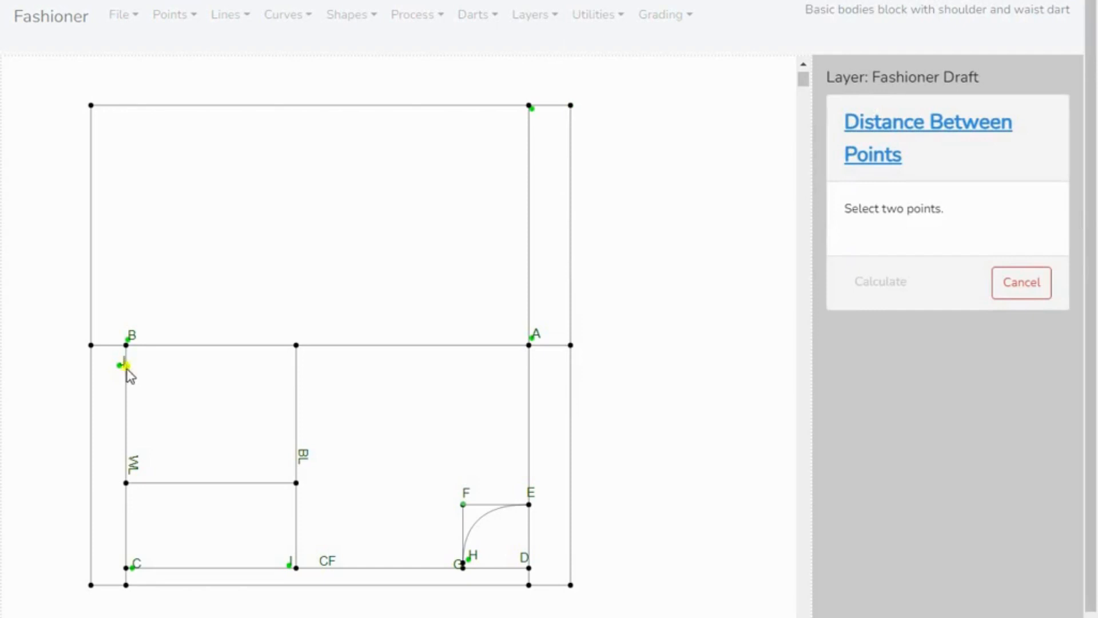
pyautogui.click(125, 568)
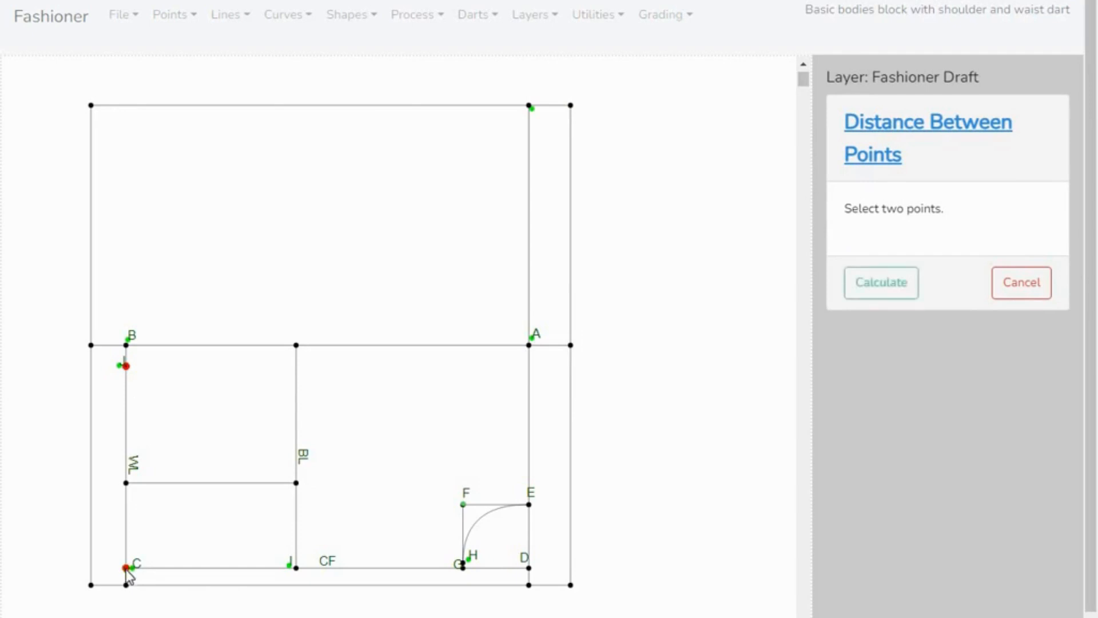
pyautogui.click(884, 284)
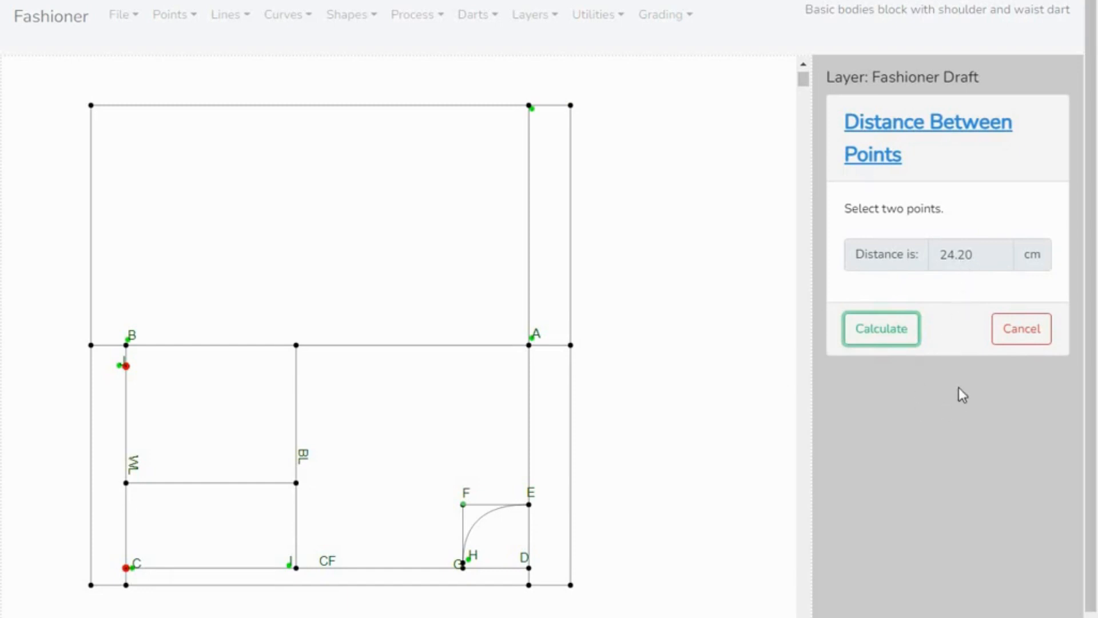
pyautogui.click(1036, 330)
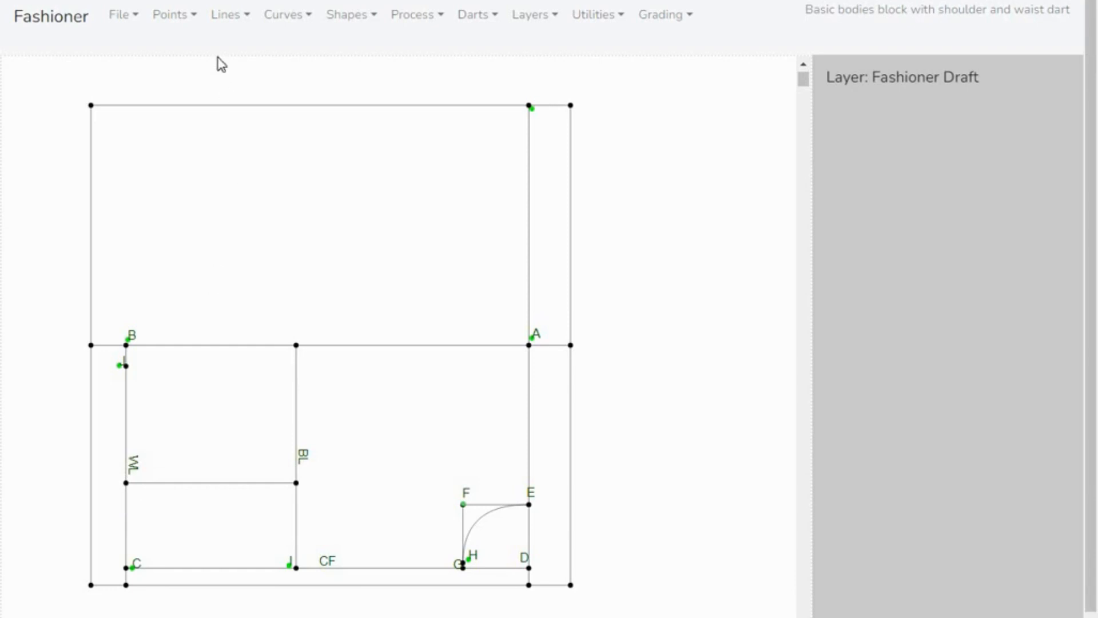
# - Start adding a point offset from an existing point to lay out the waist dart on the WL line
pyautogui.click(193, 23)
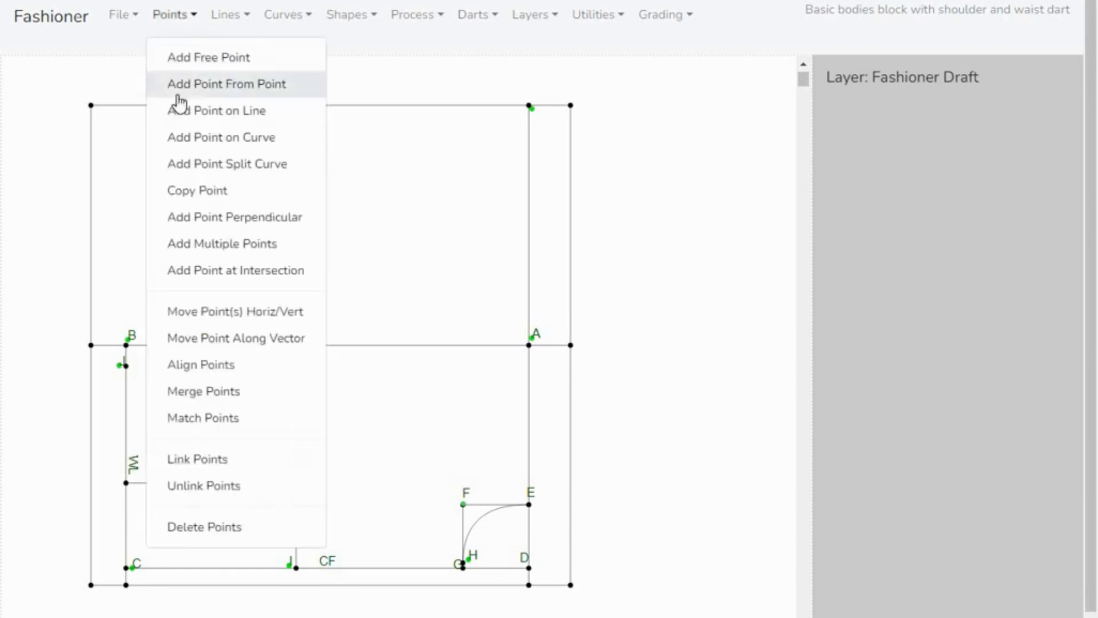
pyautogui.click(324, 91)
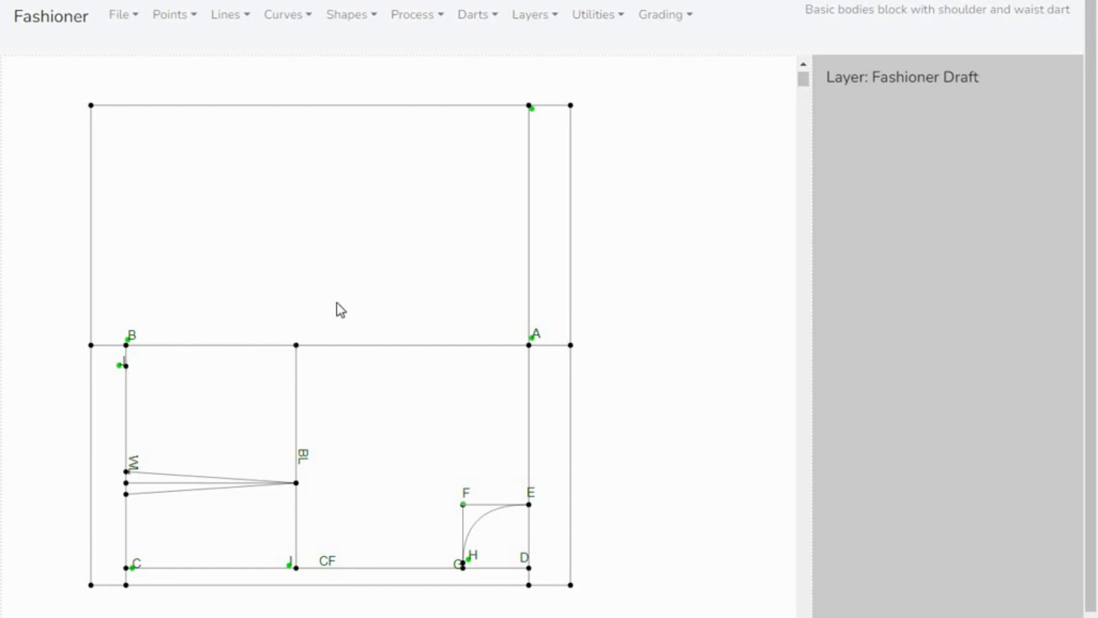
# - Measure the distance between the point just below B and the upper end of the BL line
pyautogui.click(622, 22)
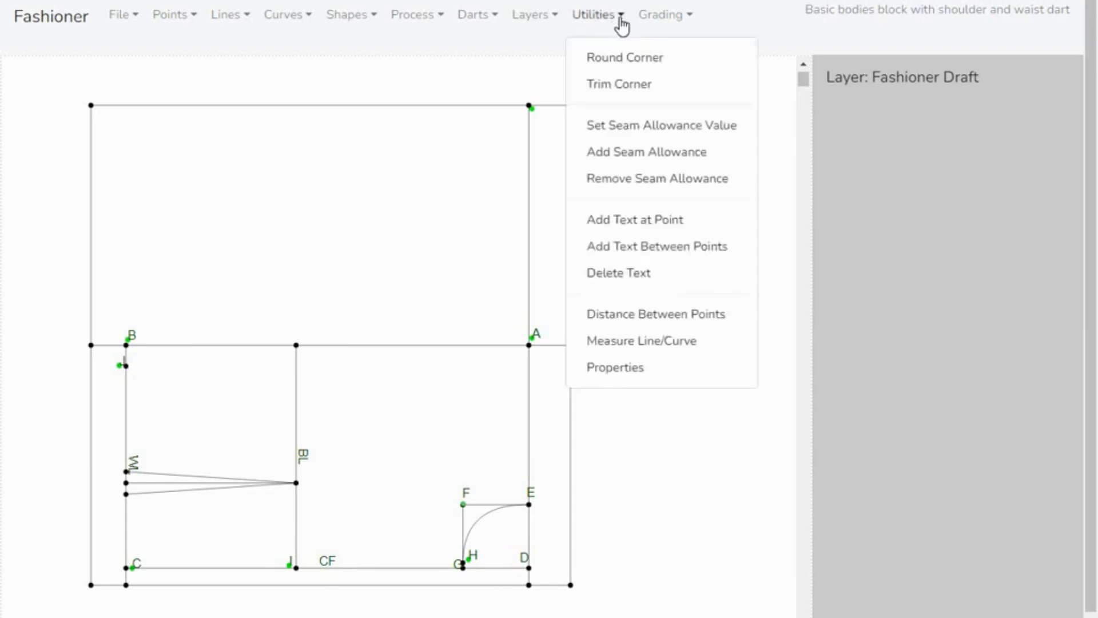
pyautogui.click(645, 323)
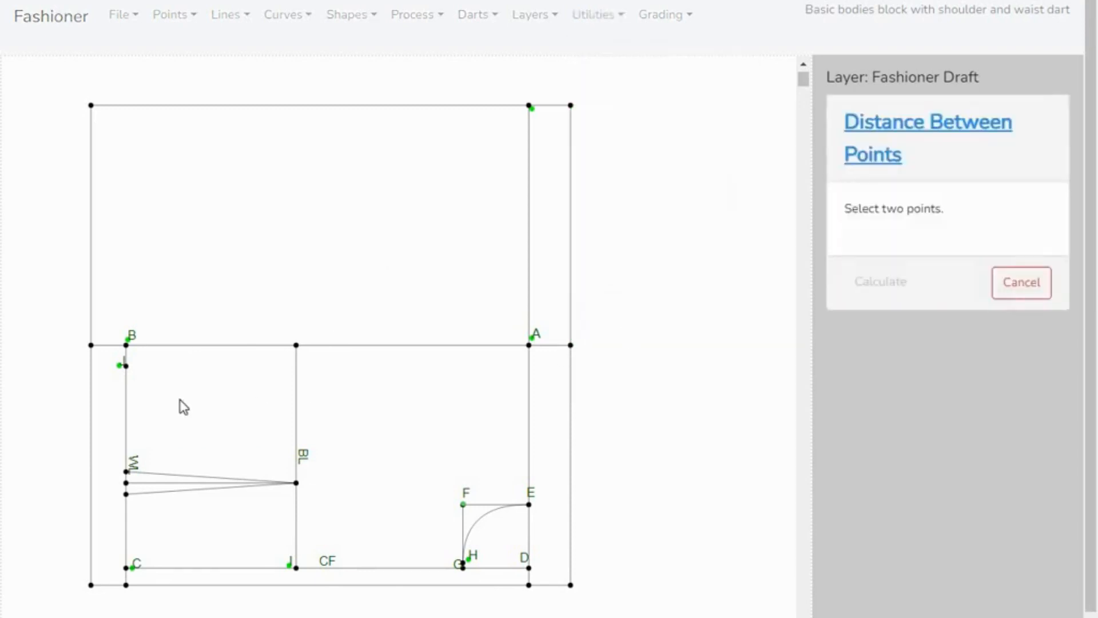
pyautogui.click(128, 368)
pyautogui.click(296, 345)
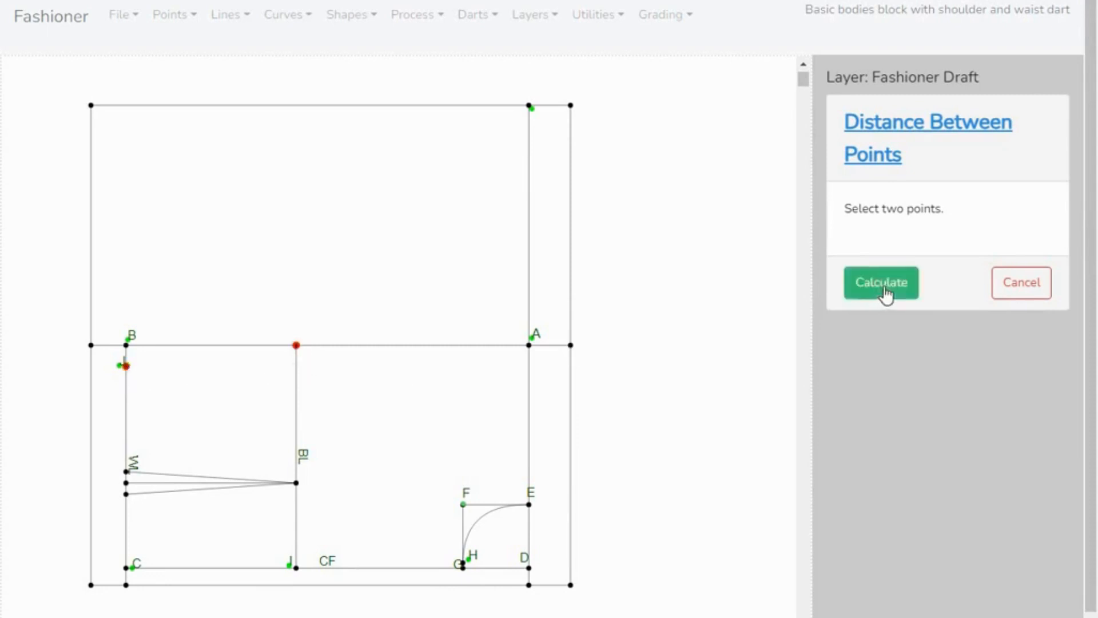
pyautogui.click(886, 293)
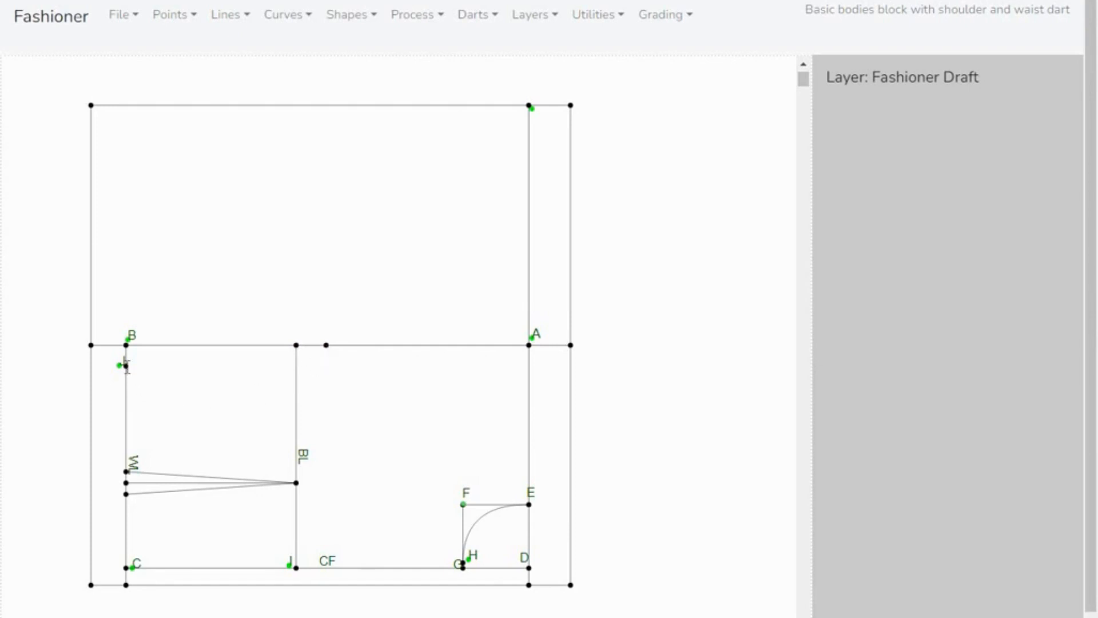
# - Measure the distance from the point just below B to the unlabelled point on line AB just beyond the BL line
pyautogui.moveTo(126, 368); pyautogui.dragTo(127, 367)
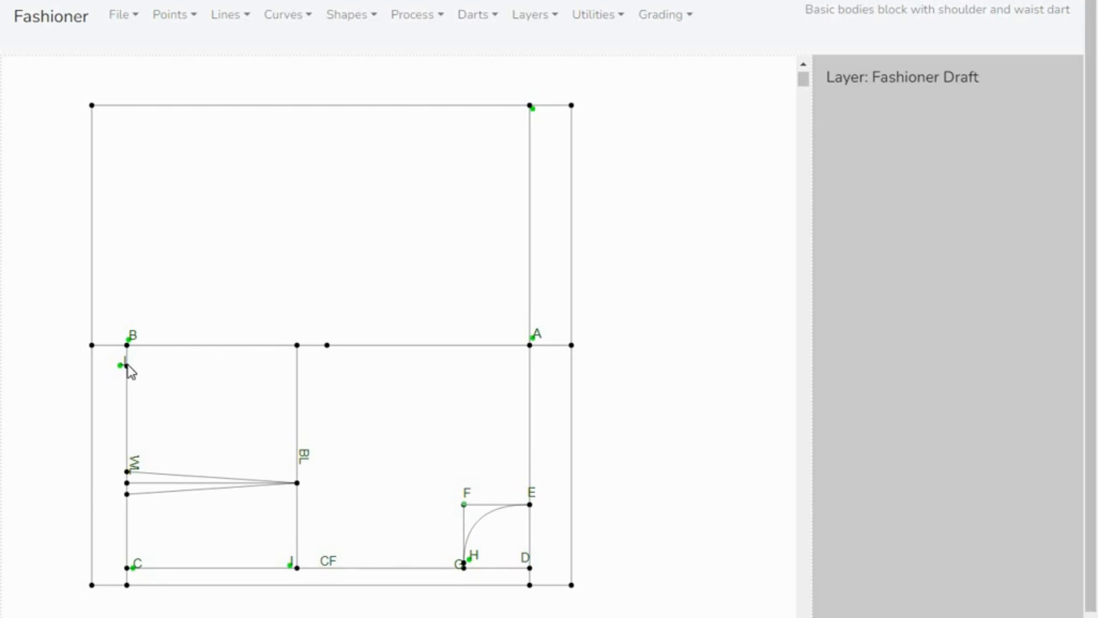
pyautogui.click(598, 15)
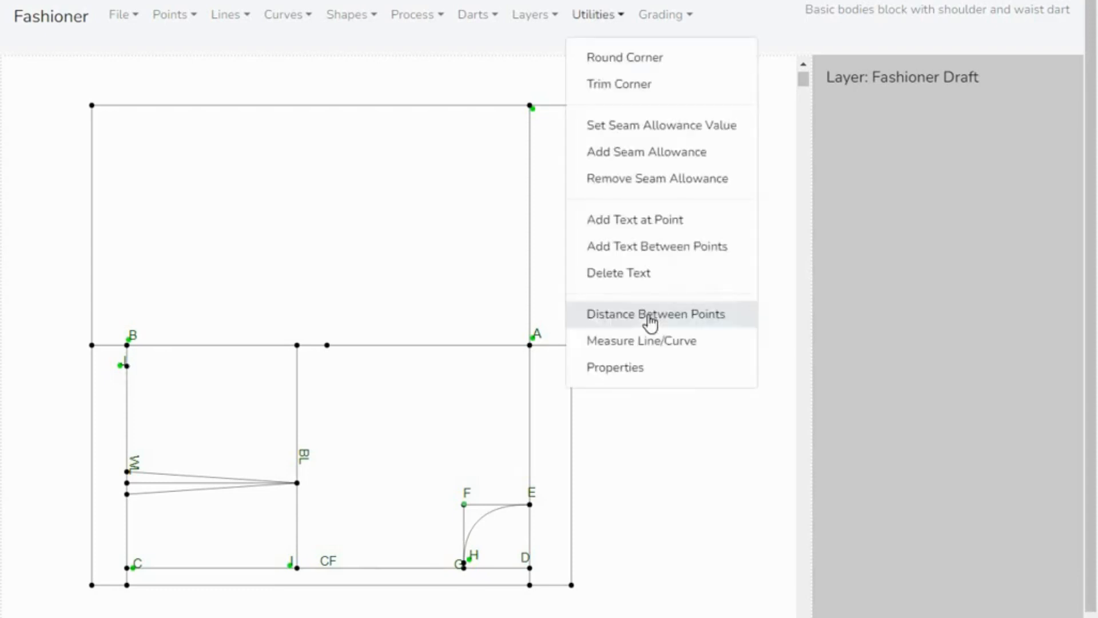
pyautogui.click(650, 323)
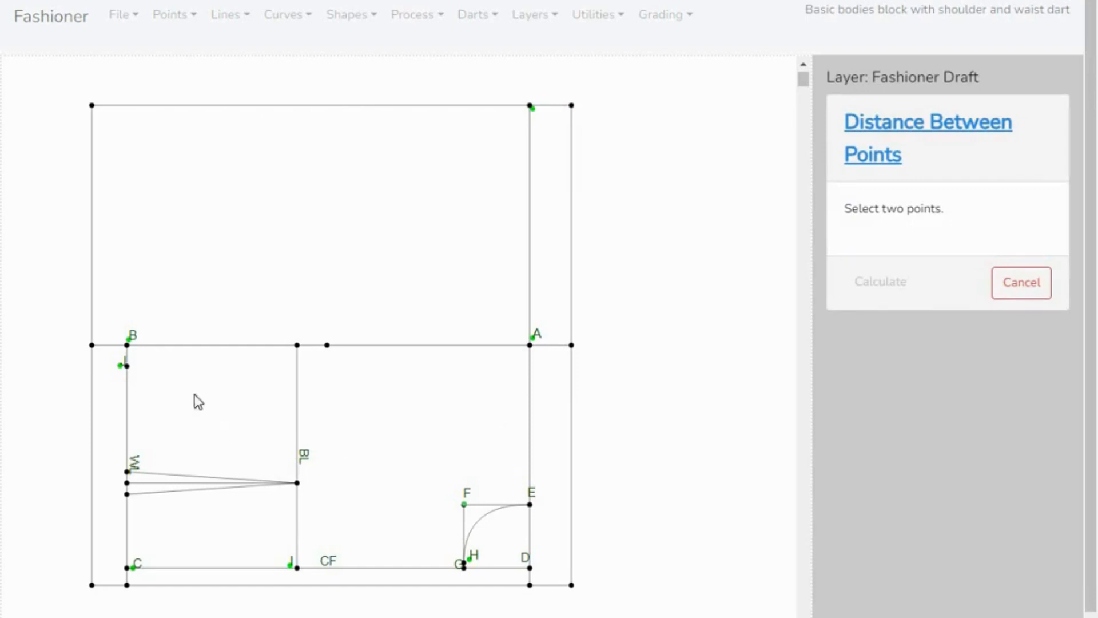
pyautogui.click(127, 366)
pyautogui.click(326, 345)
pyautogui.click(895, 295)
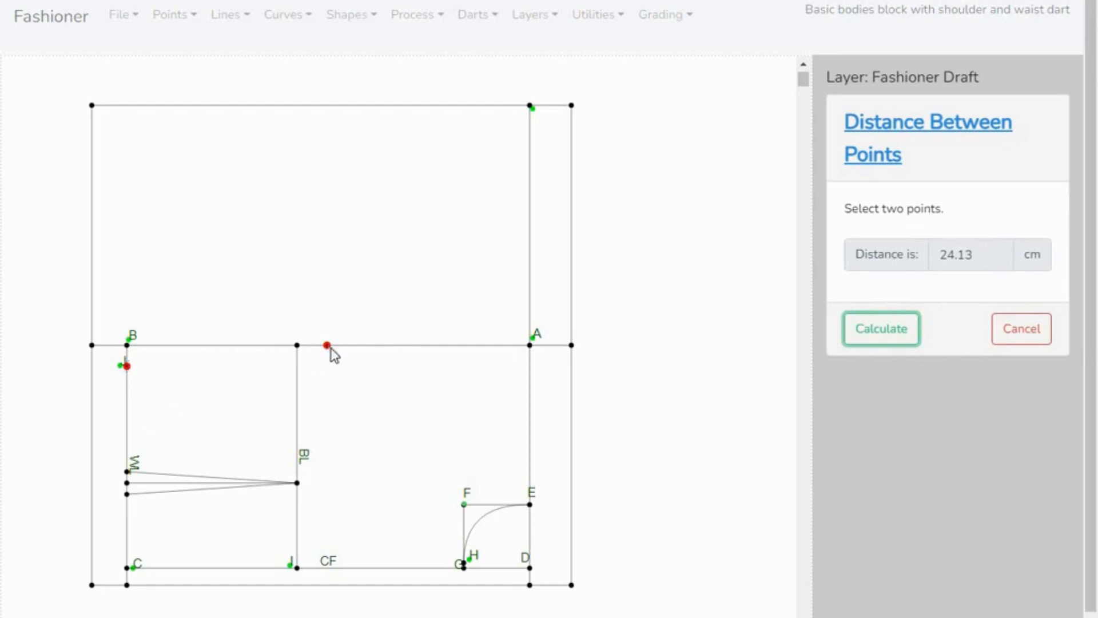
pyautogui.click(1014, 338)
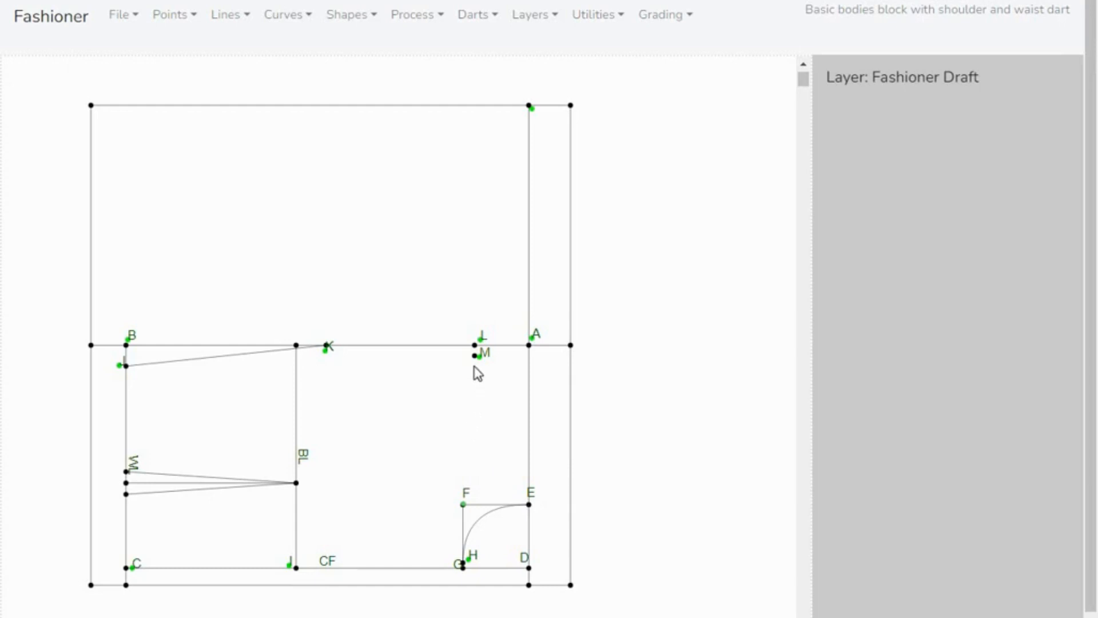
# - Draw the shoulder line from point M to point E
pyautogui.click(247, 23)
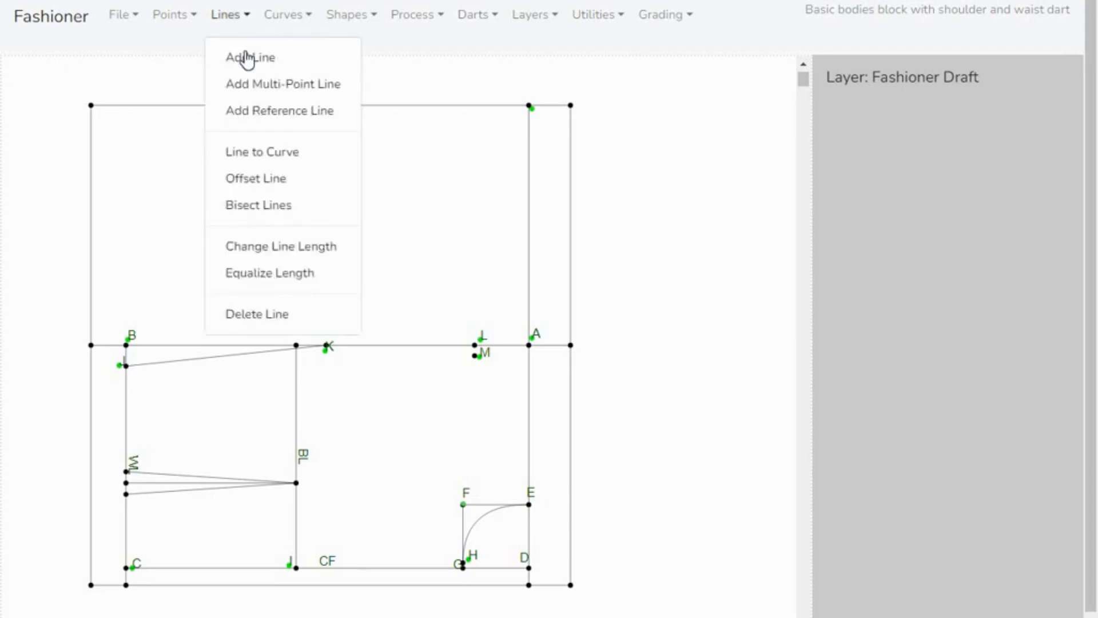
pyautogui.click(246, 54)
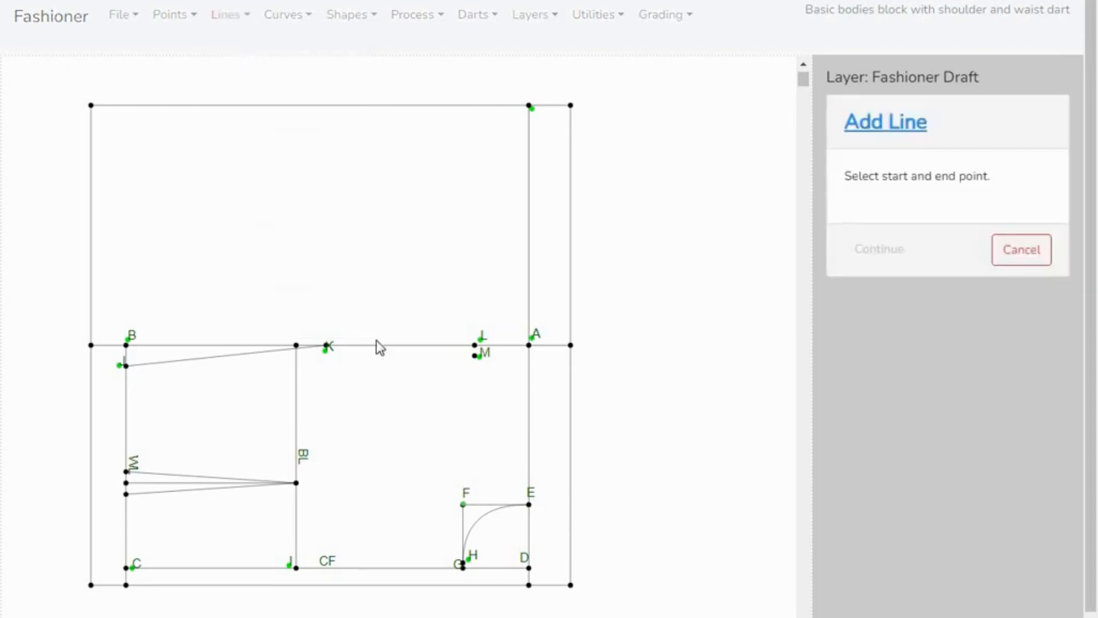
pyautogui.click(474, 357)
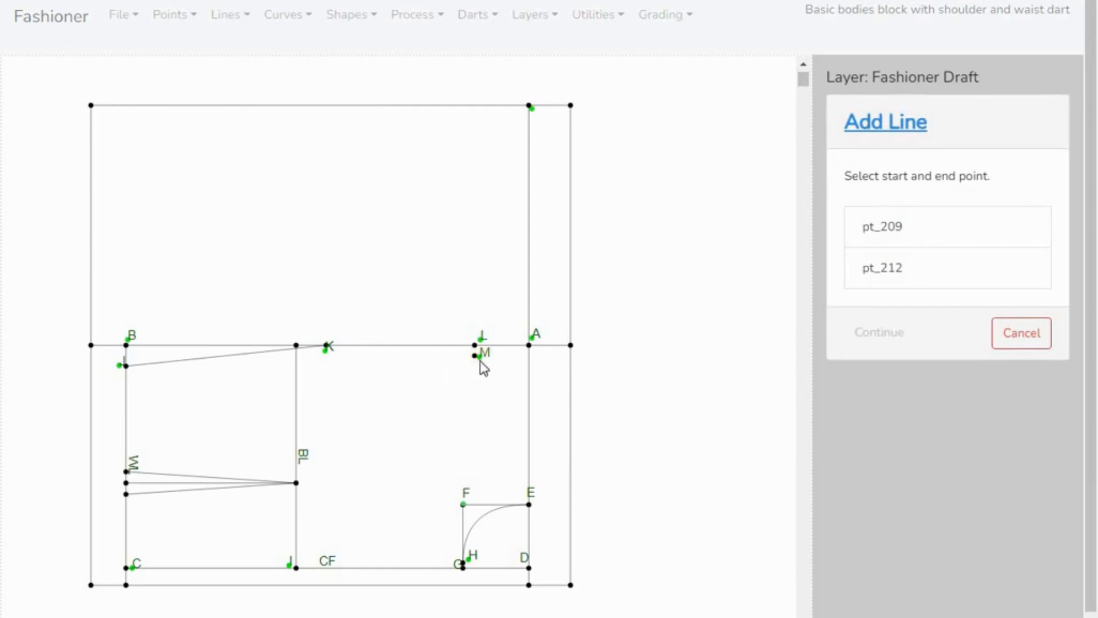
pyautogui.click(907, 236)
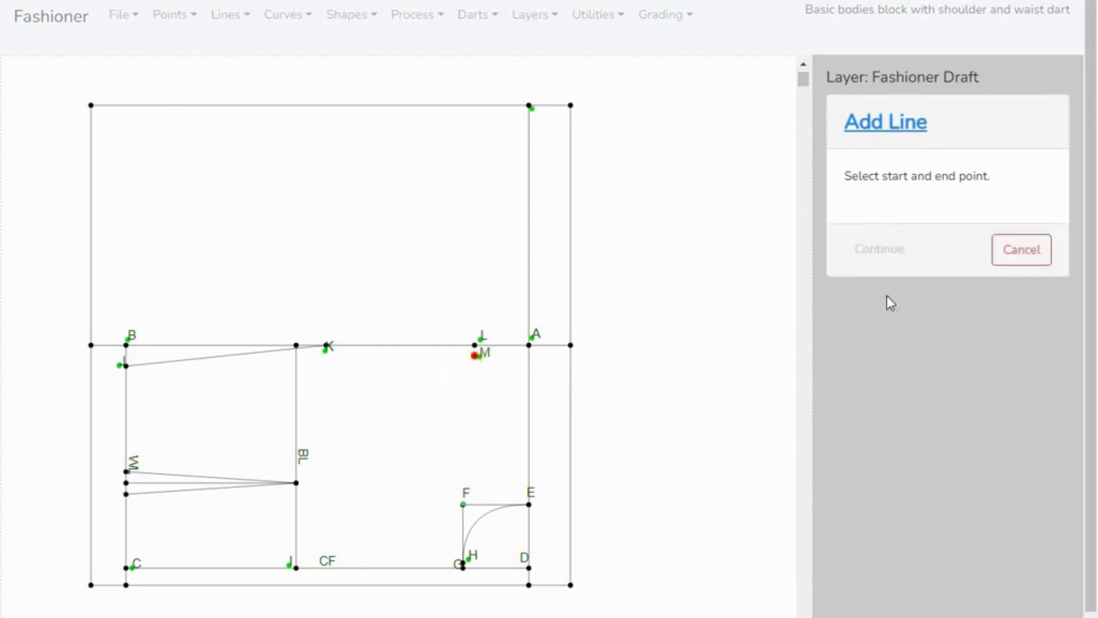
pyautogui.click(530, 506)
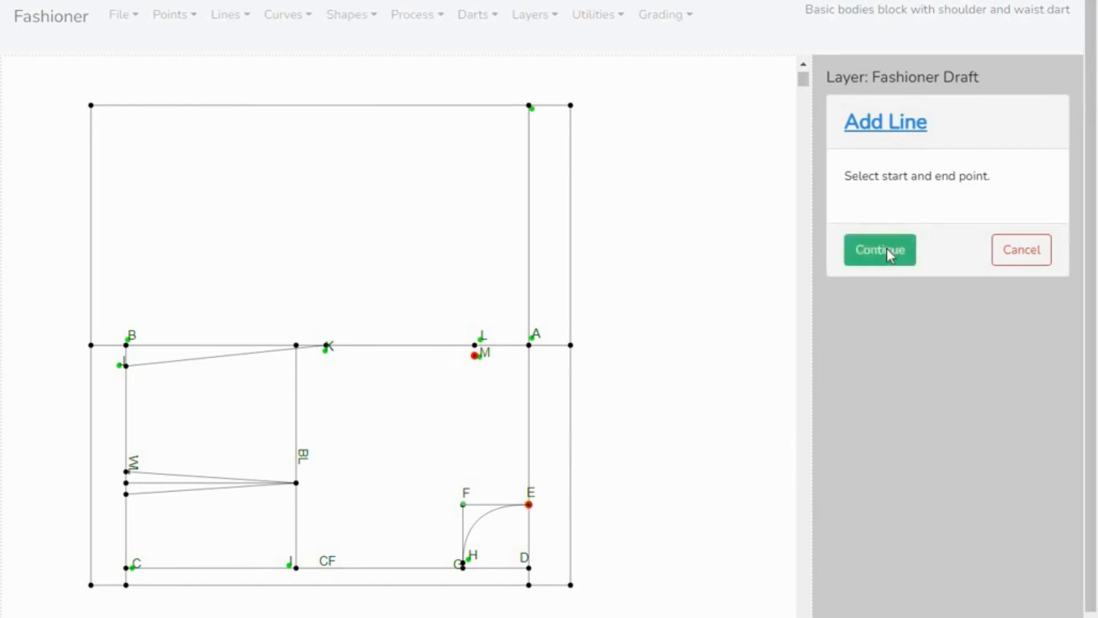
pyautogui.click(887, 249)
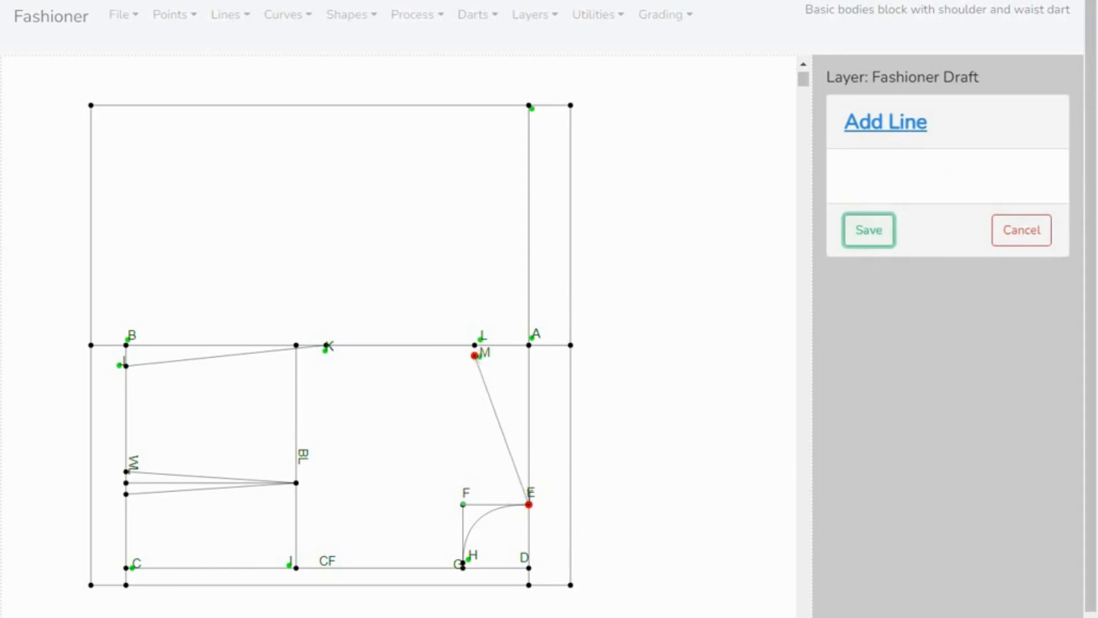
pyautogui.click(527, 501)
pyautogui.click(871, 232)
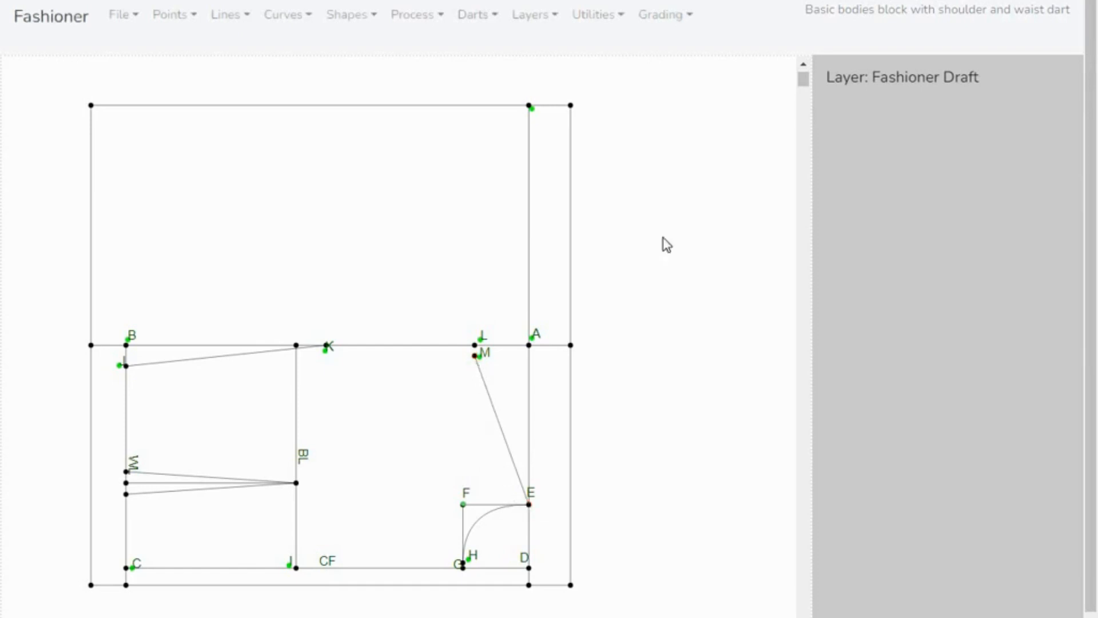
# - Add a point on the line between M and E at its middle, 9.50 cm from each end with 0 cm offset
pyautogui.click(193, 23)
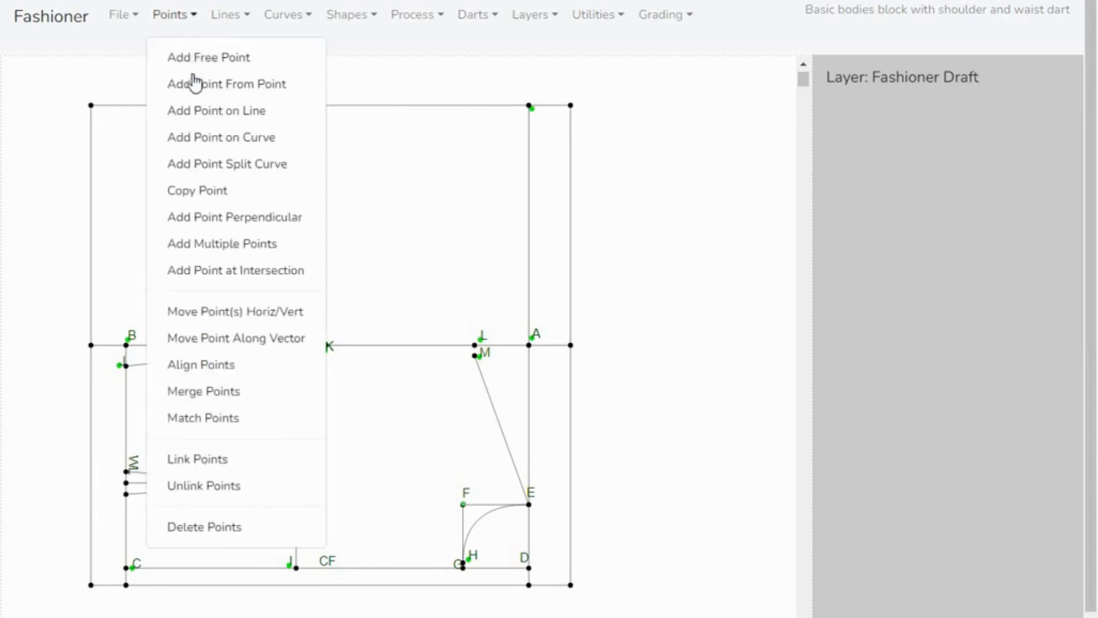
pyautogui.click(194, 112)
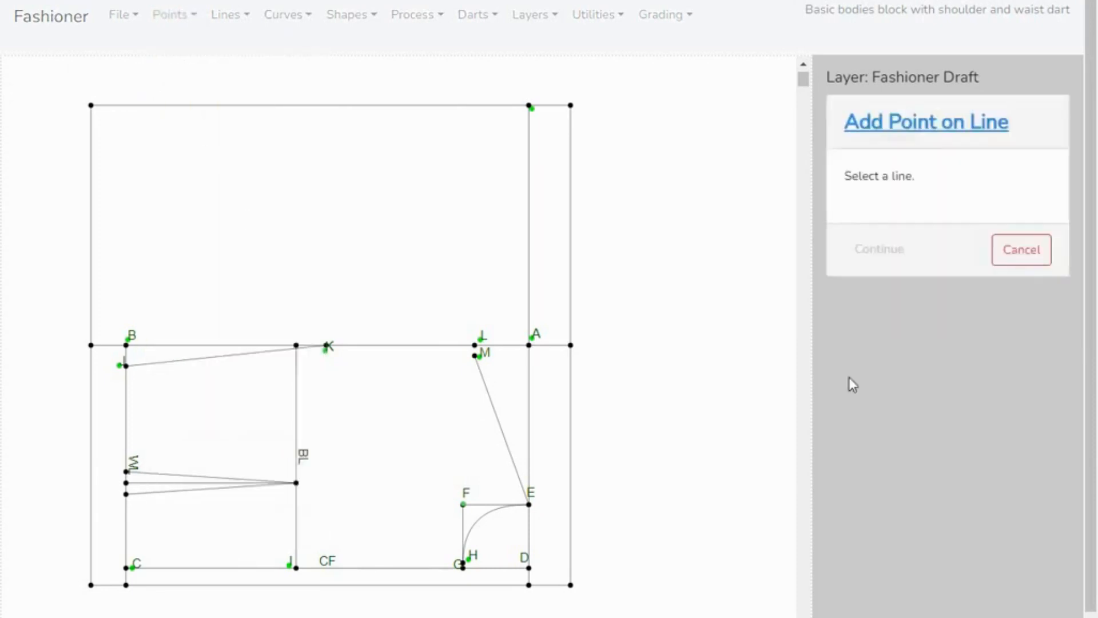
pyautogui.click(490, 416)
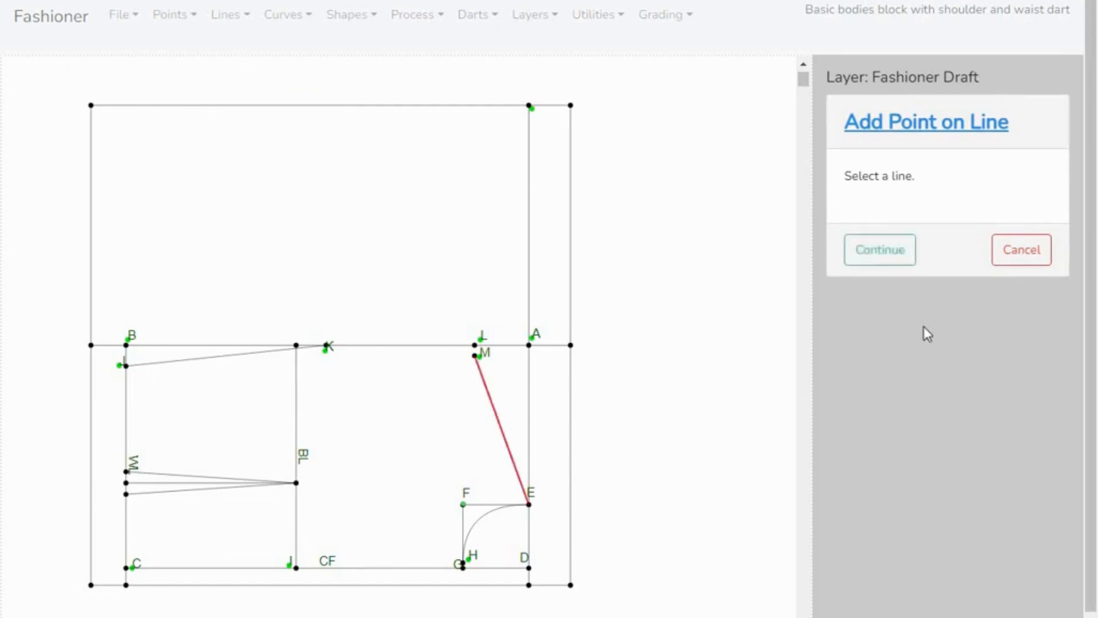
pyautogui.click(881, 252)
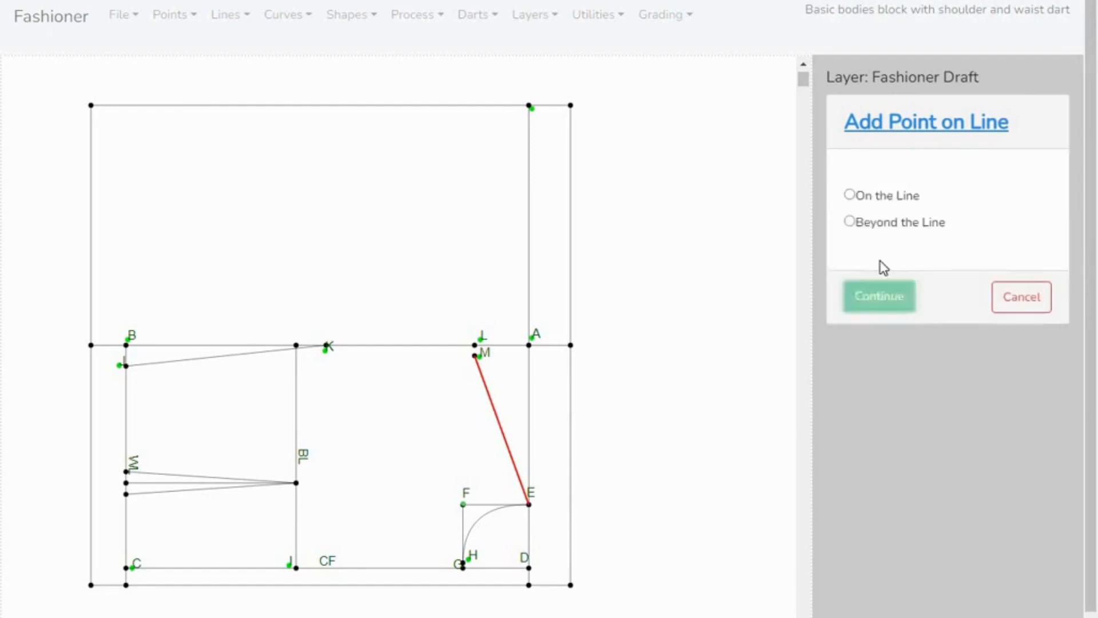
pyautogui.click(851, 197)
pyautogui.click(893, 314)
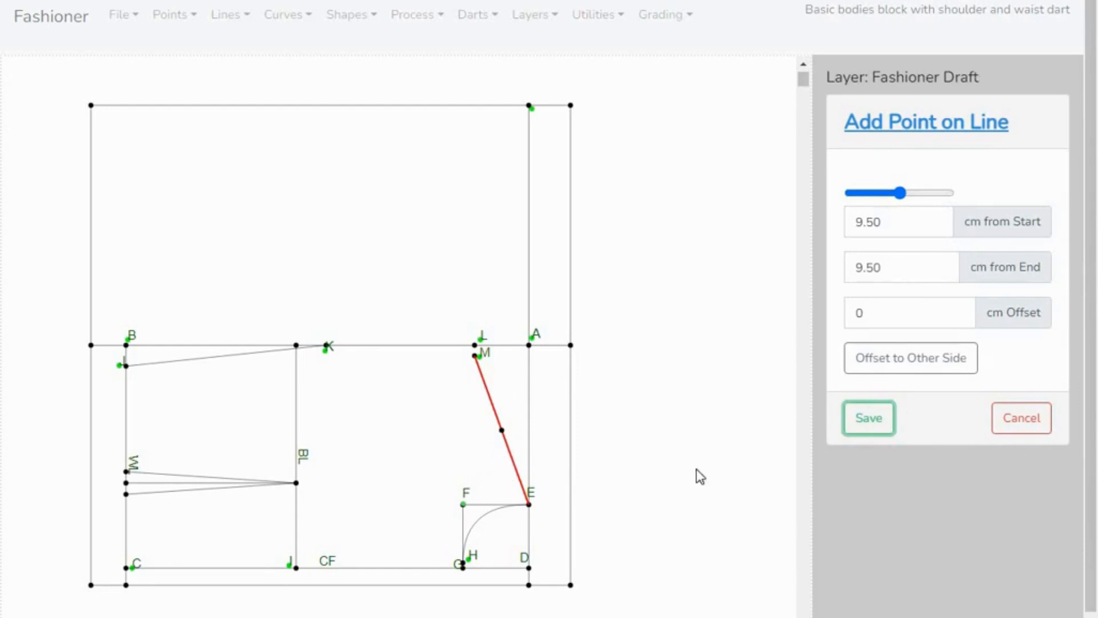
pyautogui.click(870, 428)
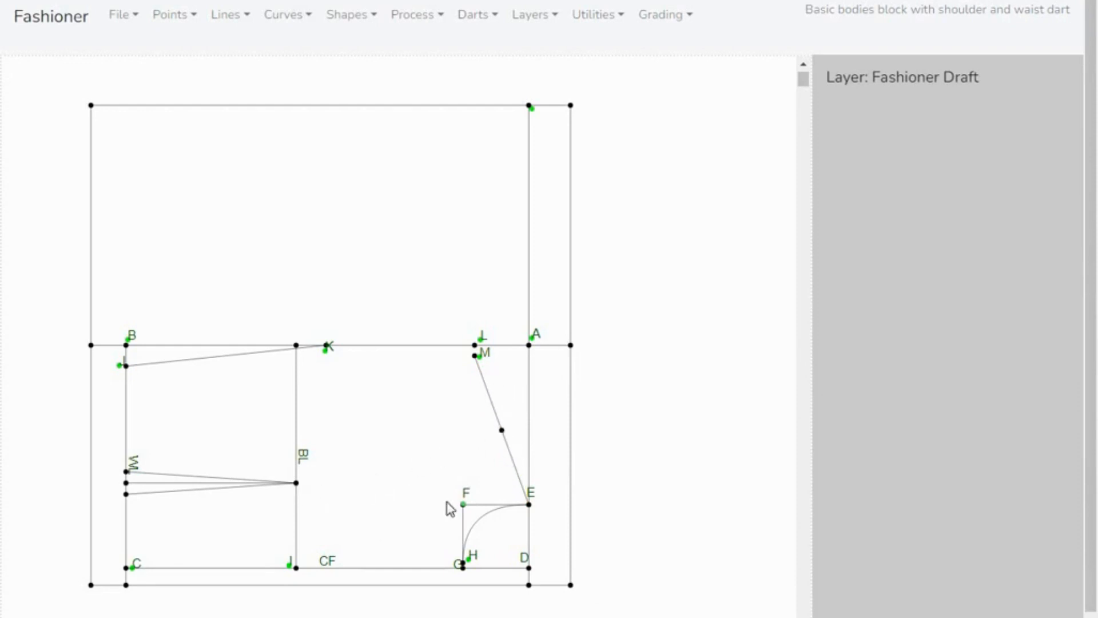
# - Draw a line from the midpoint of the shoulder line to the waist dart's tip on the BL line
pyautogui.click(194, 18)
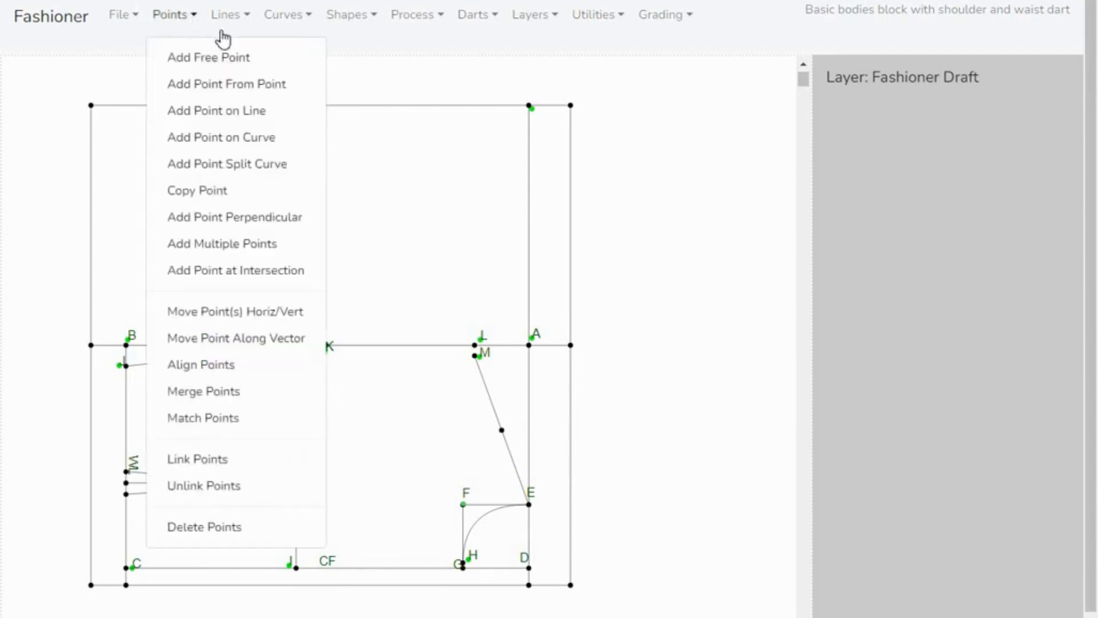
pyautogui.click(239, 18)
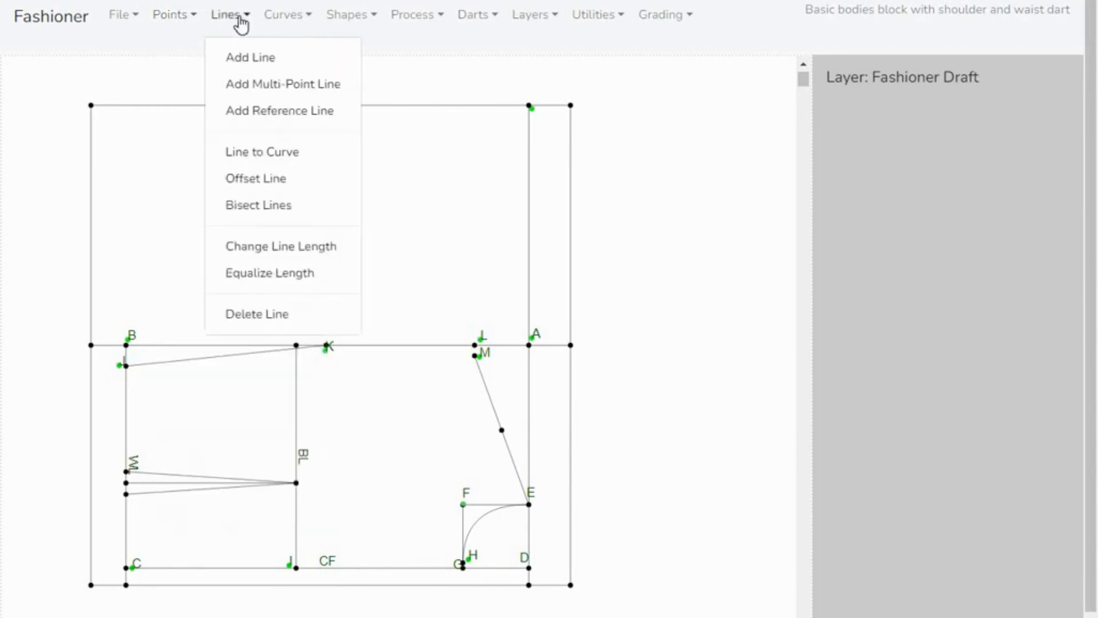
pyautogui.click(246, 59)
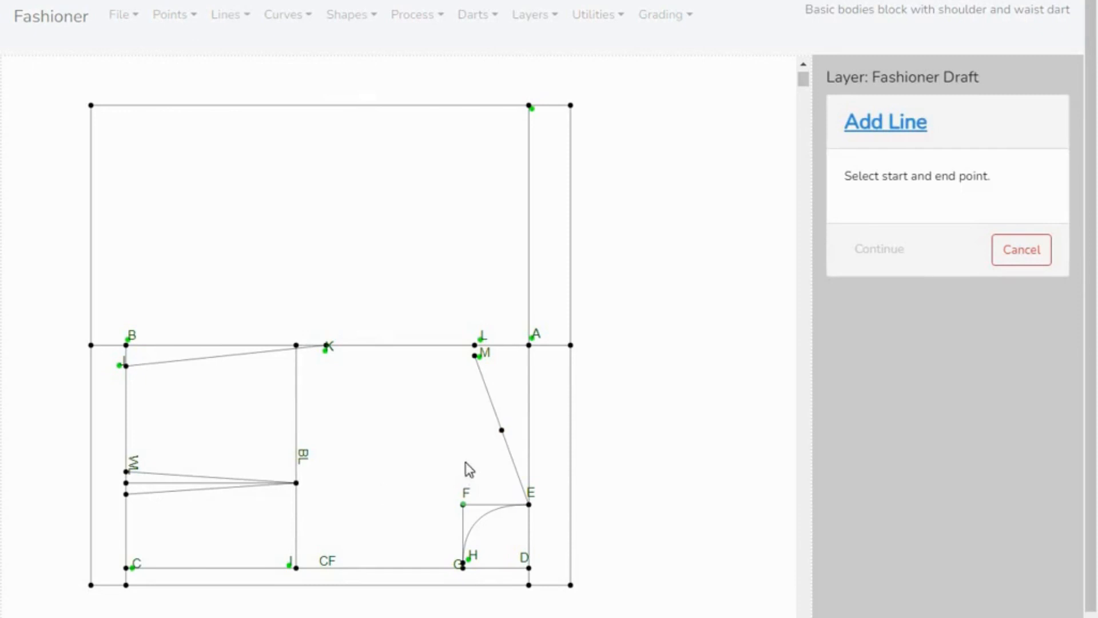
pyautogui.click(502, 430)
pyautogui.click(296, 484)
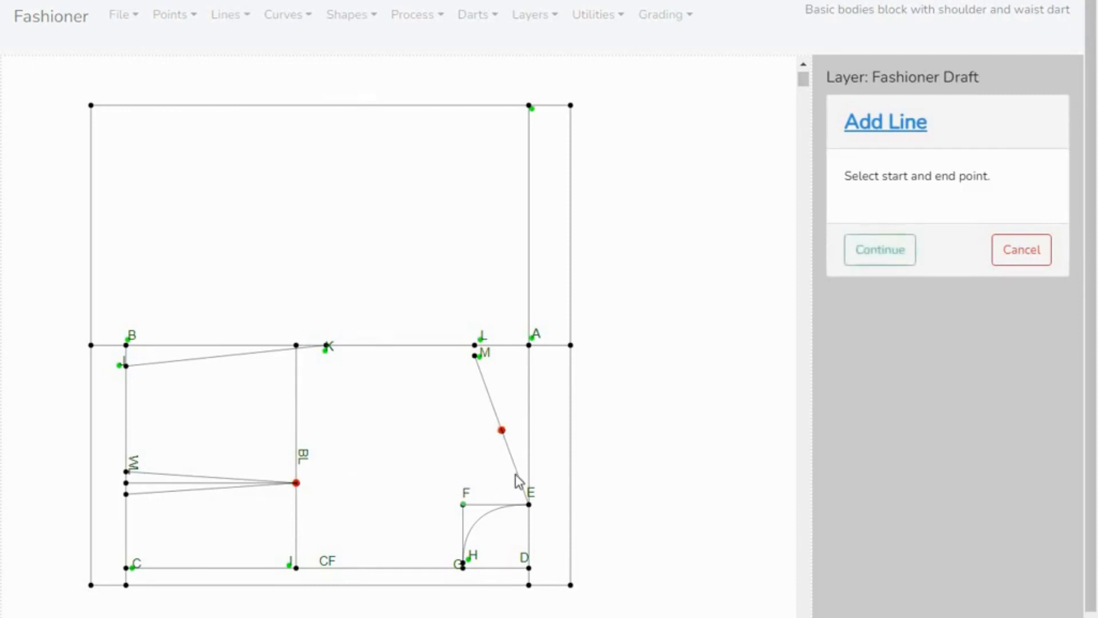
pyautogui.click(895, 248)
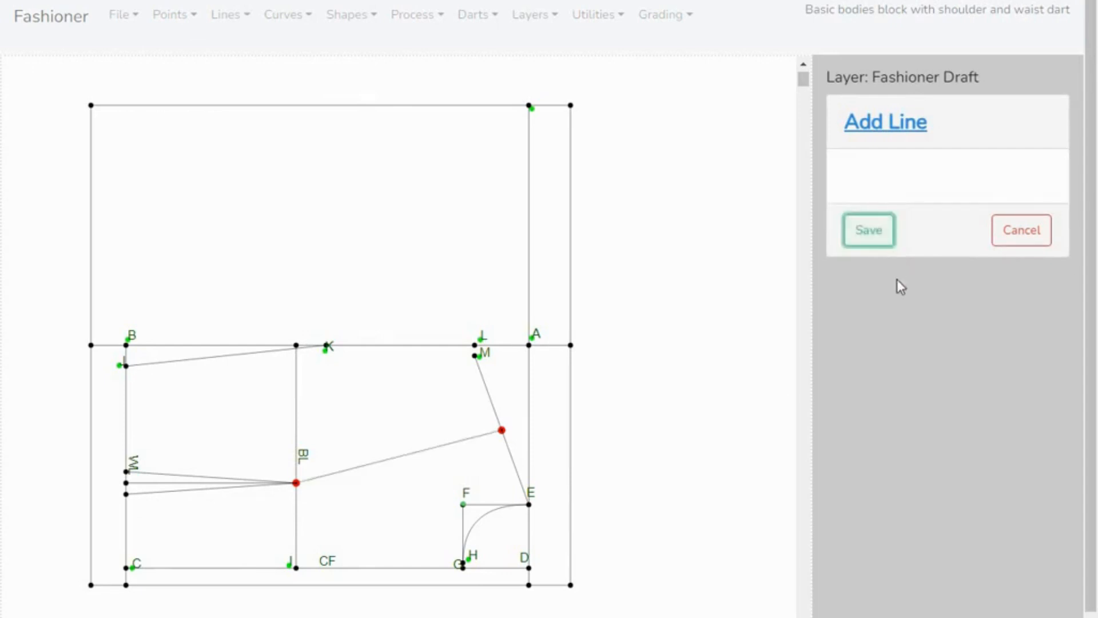
pyautogui.click(869, 238)
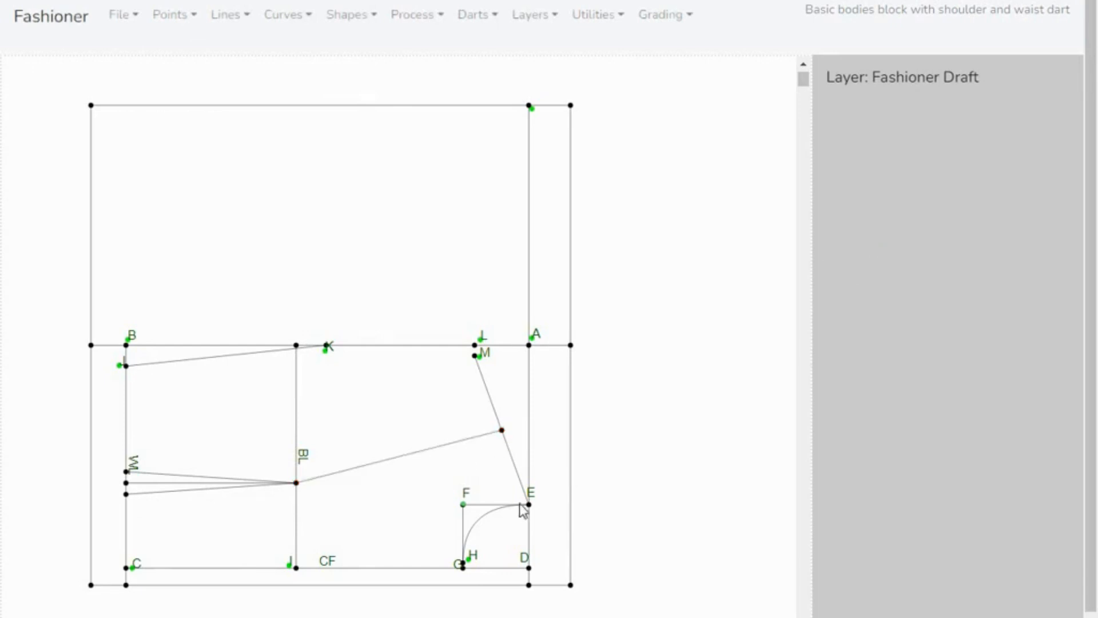
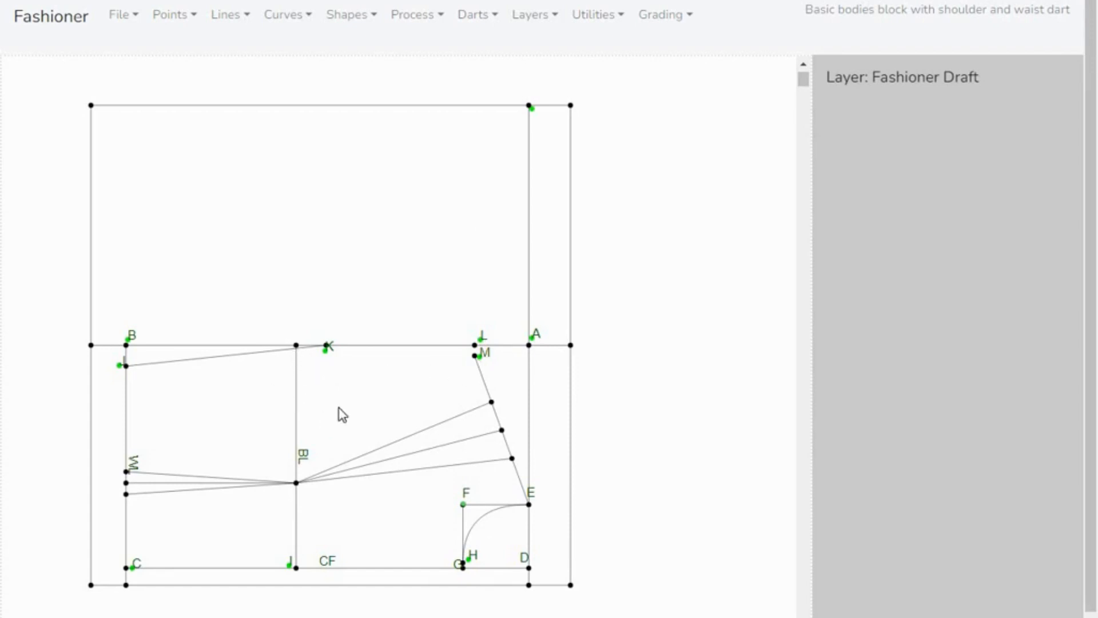
# - Delete the green helper points beside labels A, B, C, H, I, J, K, L and M
pyautogui.click(197, 24)
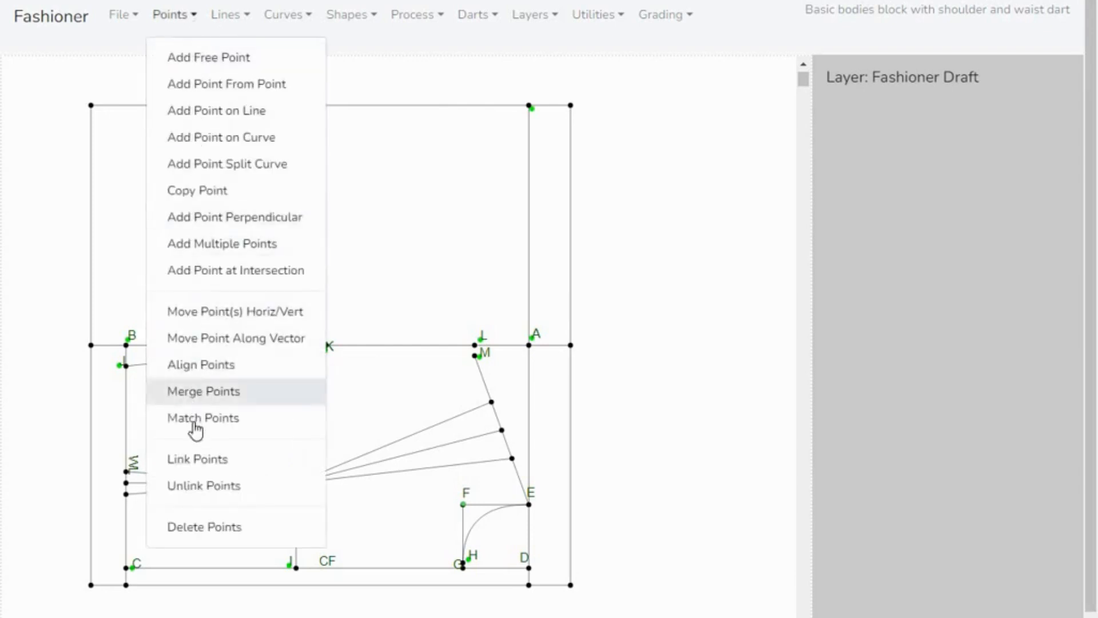
pyautogui.click(205, 527)
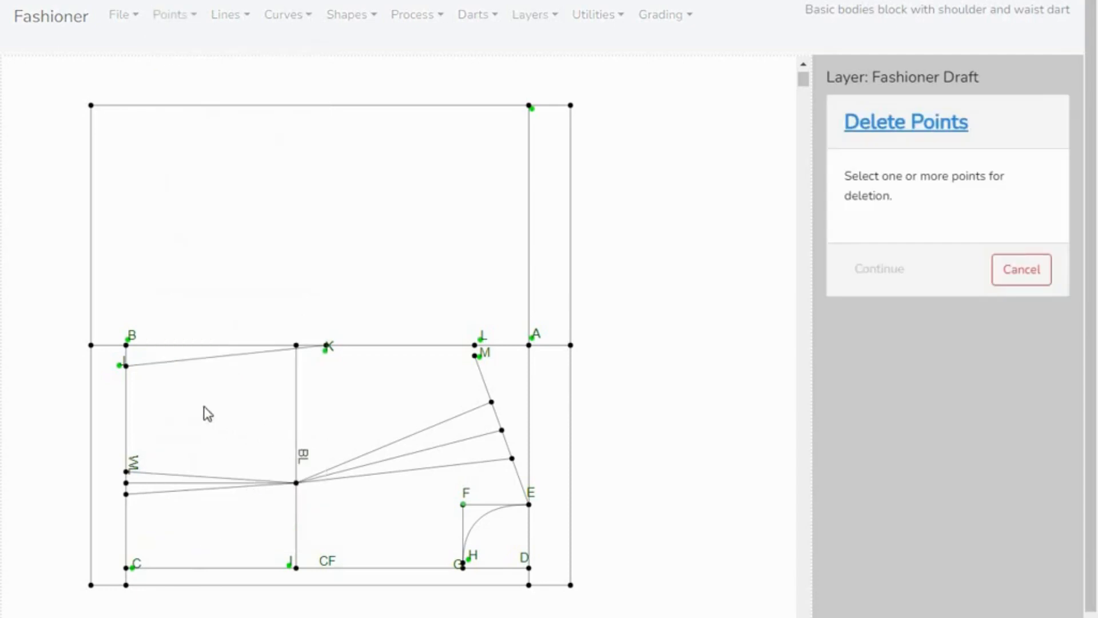
pyautogui.click(118, 365)
pyautogui.click(119, 365)
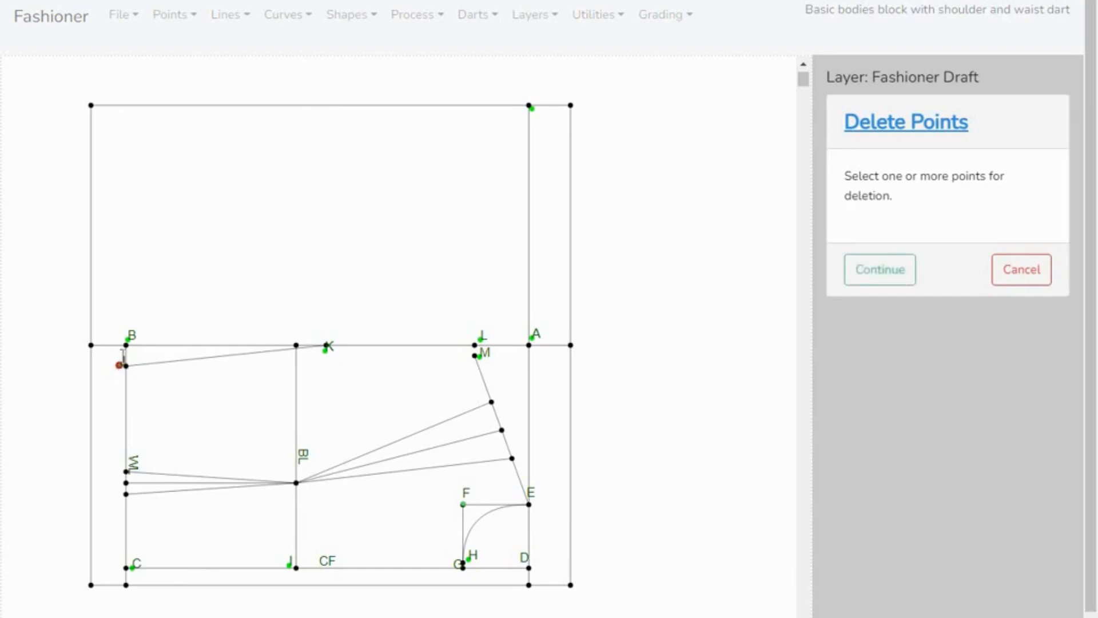
pyautogui.click(130, 341)
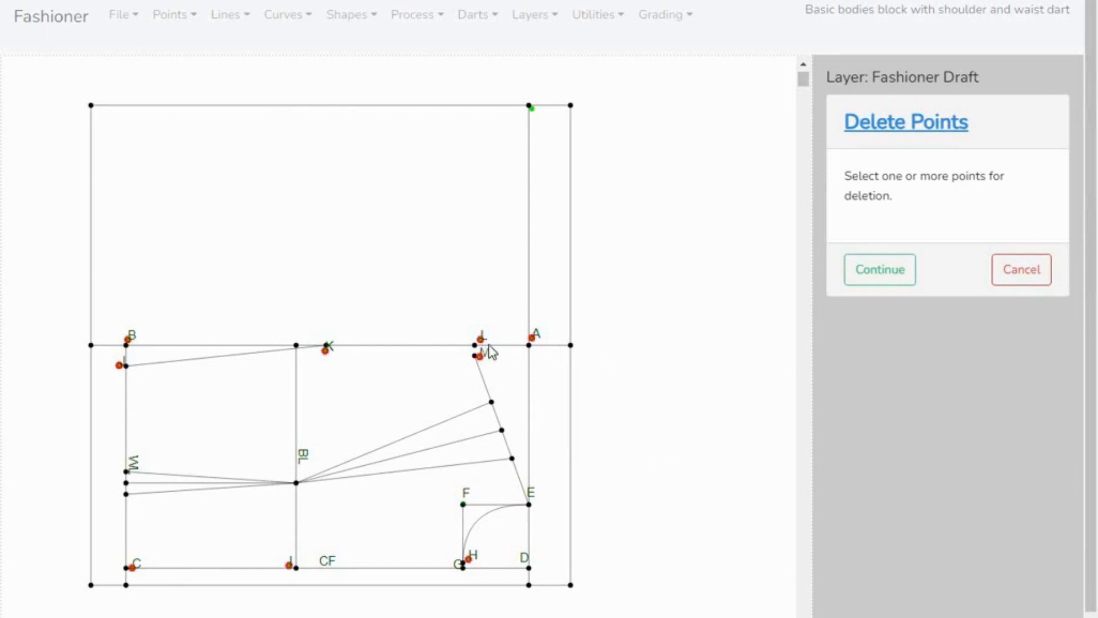
pyautogui.click(876, 280)
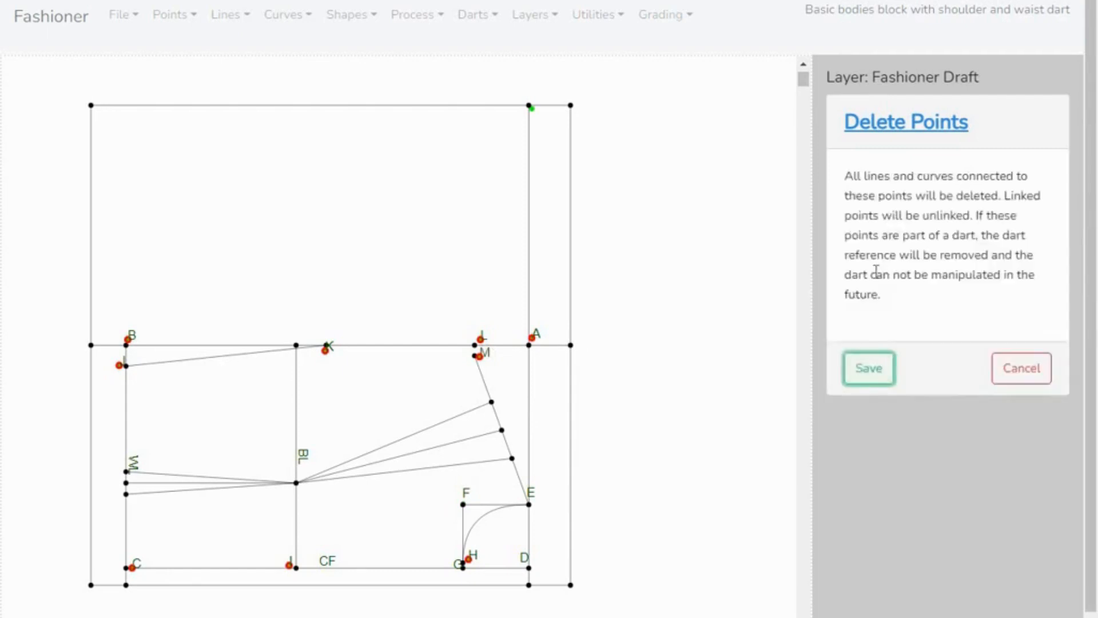
pyautogui.click(877, 373)
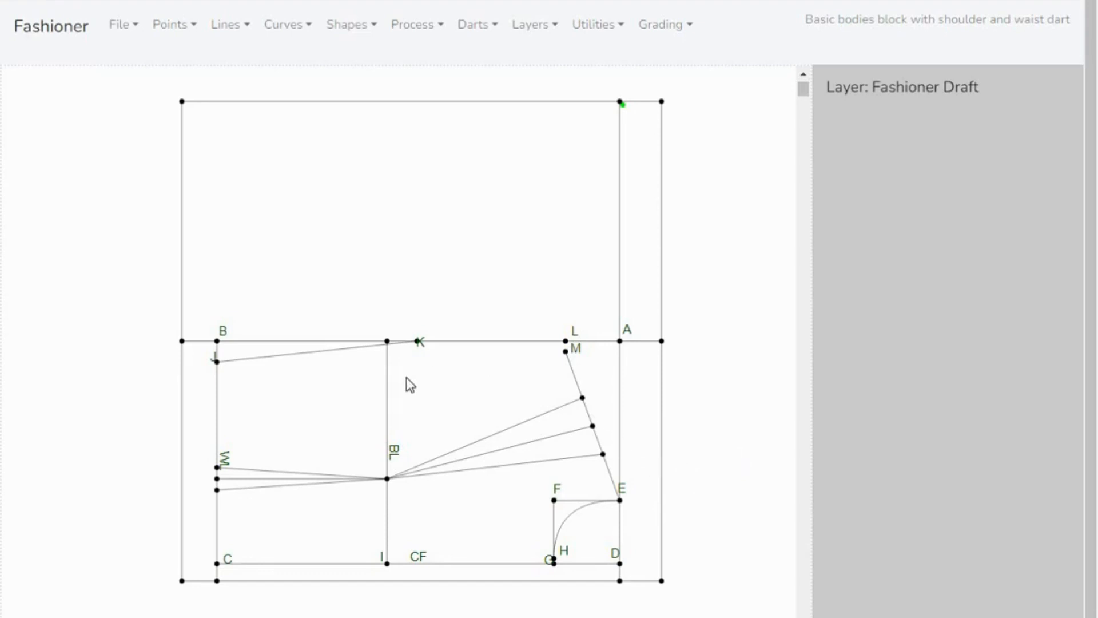
# - Register the waist dart with its tip on the BL line as pivot, the leg point nearer J staying and the one nearer C folding over
pyautogui.click(496, 34)
pyautogui.click(493, 176)
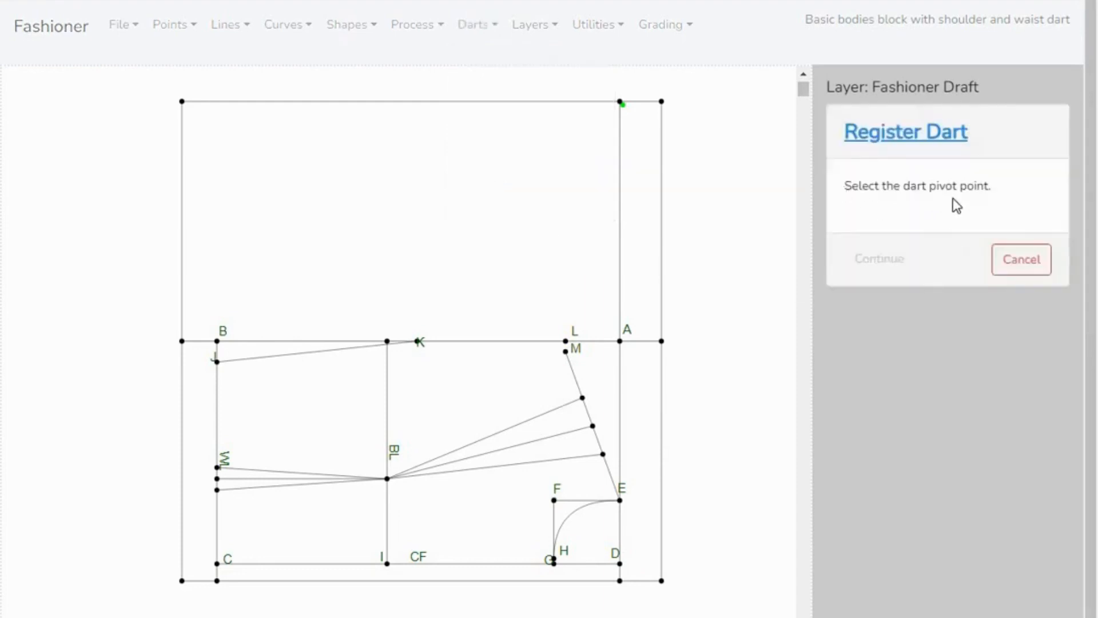
pyautogui.click(387, 479)
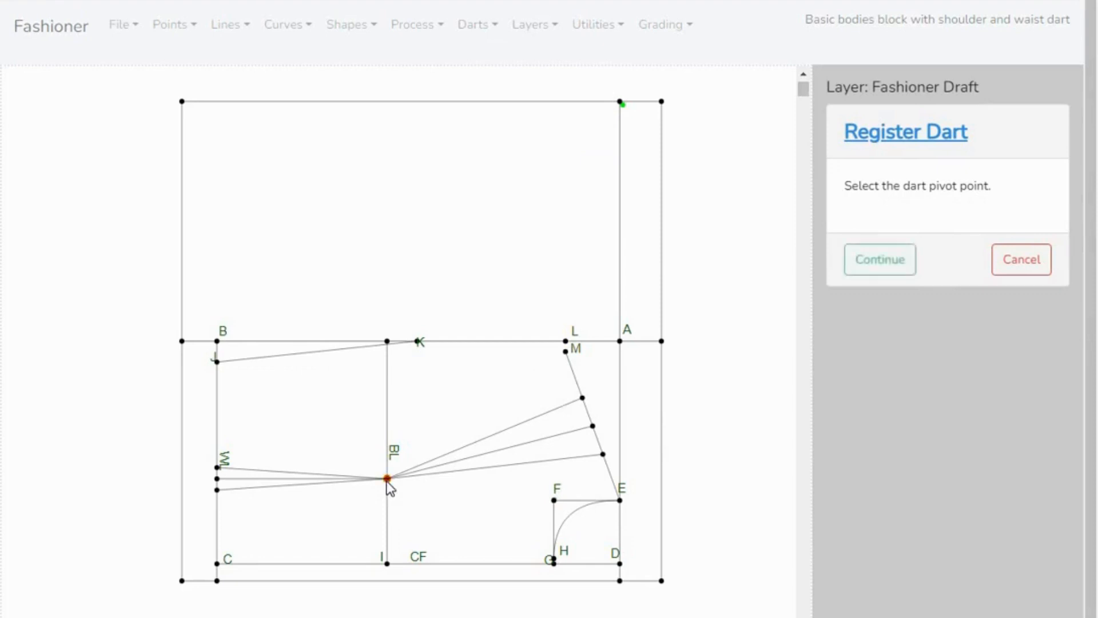
pyautogui.click(888, 261)
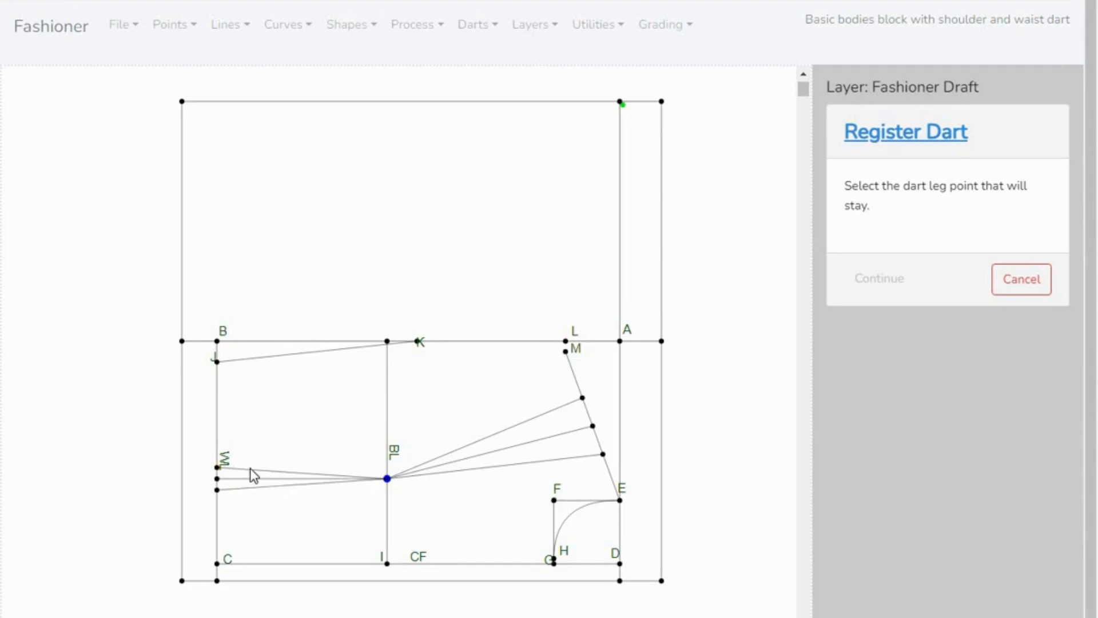
pyautogui.click(216, 467)
pyautogui.click(218, 468)
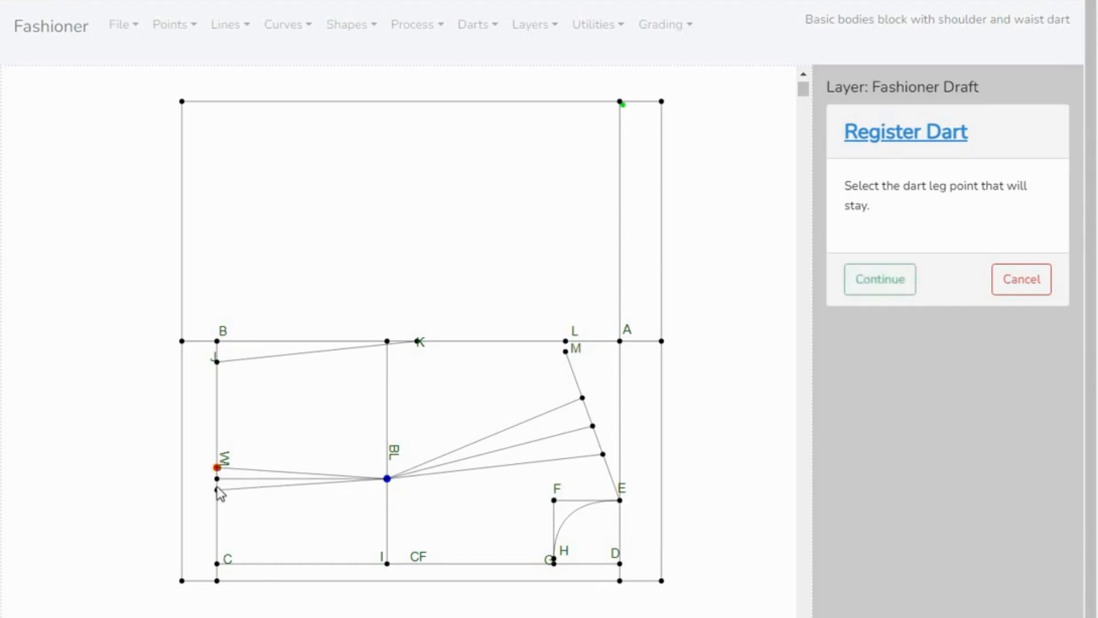
pyautogui.click(890, 289)
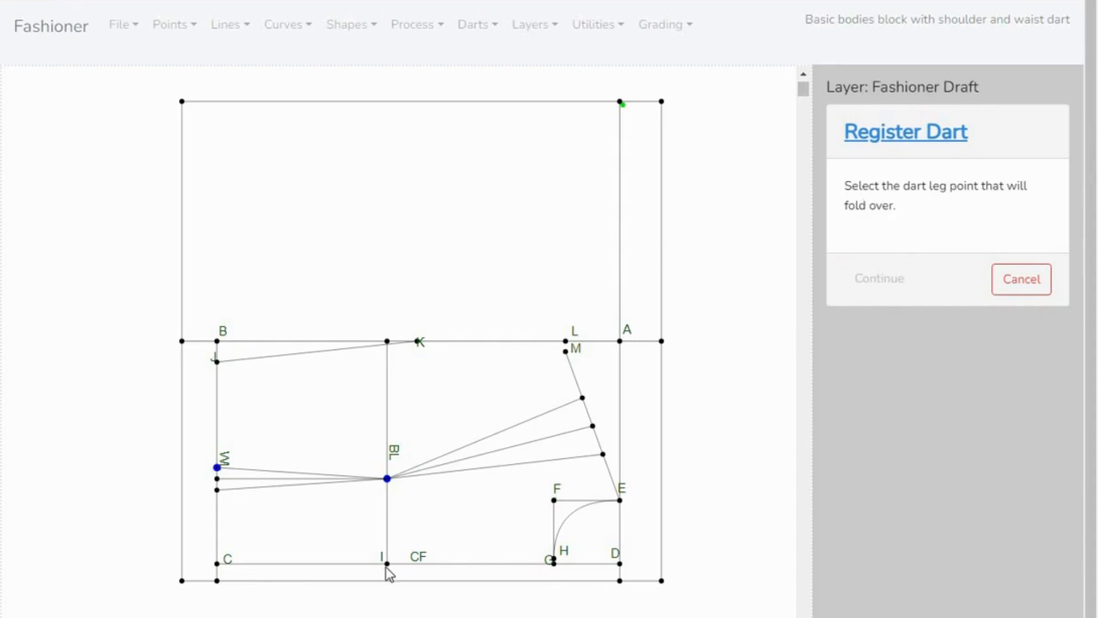
pyautogui.click(217, 491)
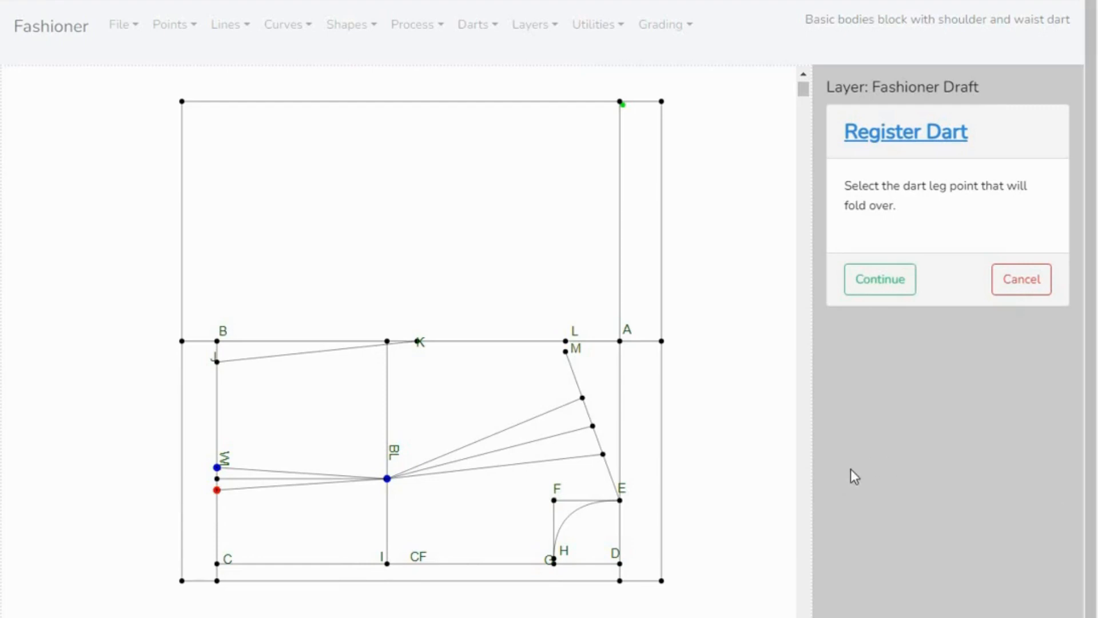
pyautogui.click(882, 292)
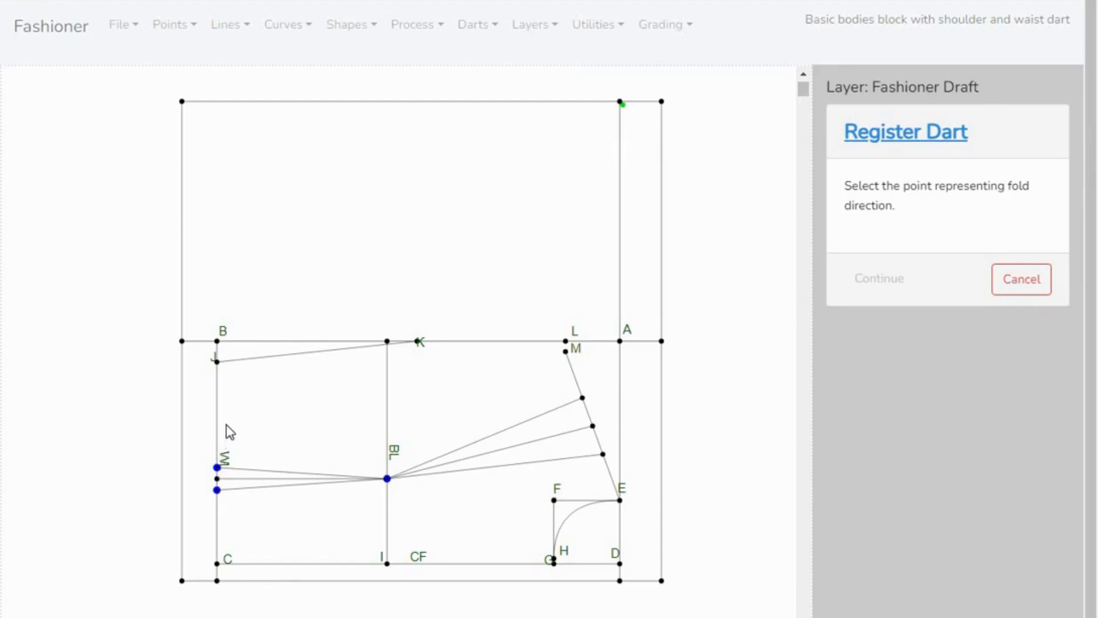
# - Set point J as the dart's fold direction, name it "waist dart" and save the registration
pyautogui.click(217, 361)
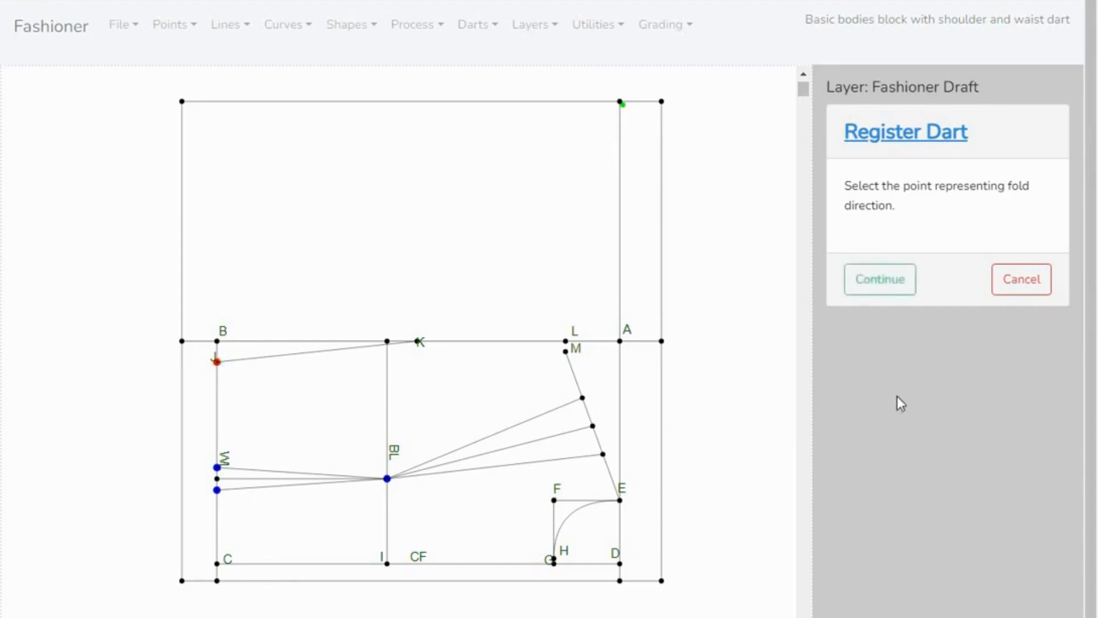
pyautogui.click(874, 289)
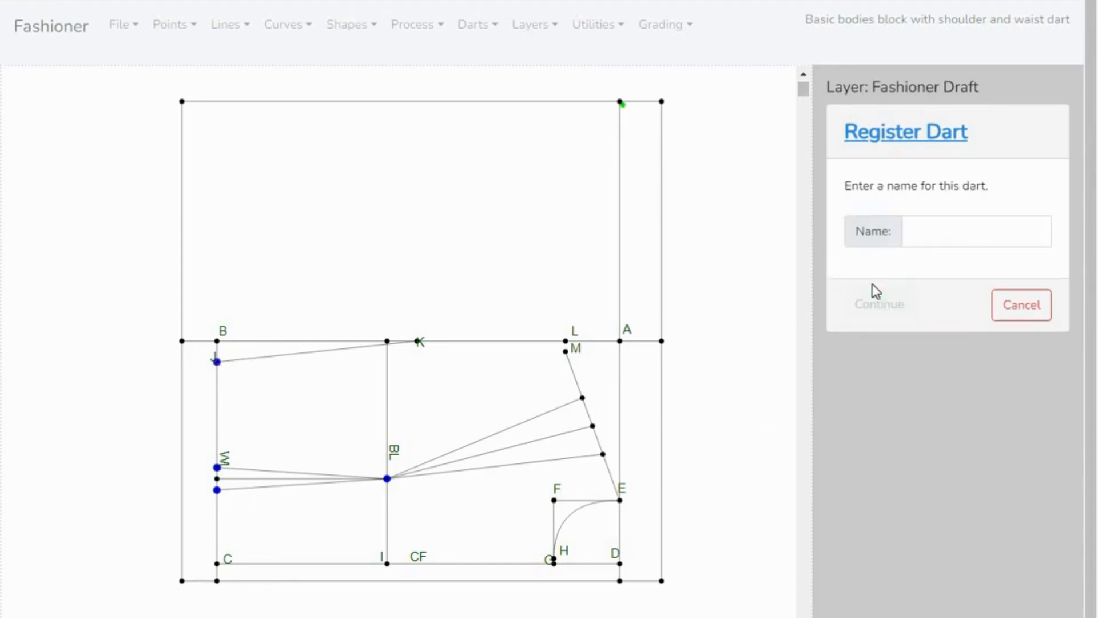
pyautogui.click(936, 237)
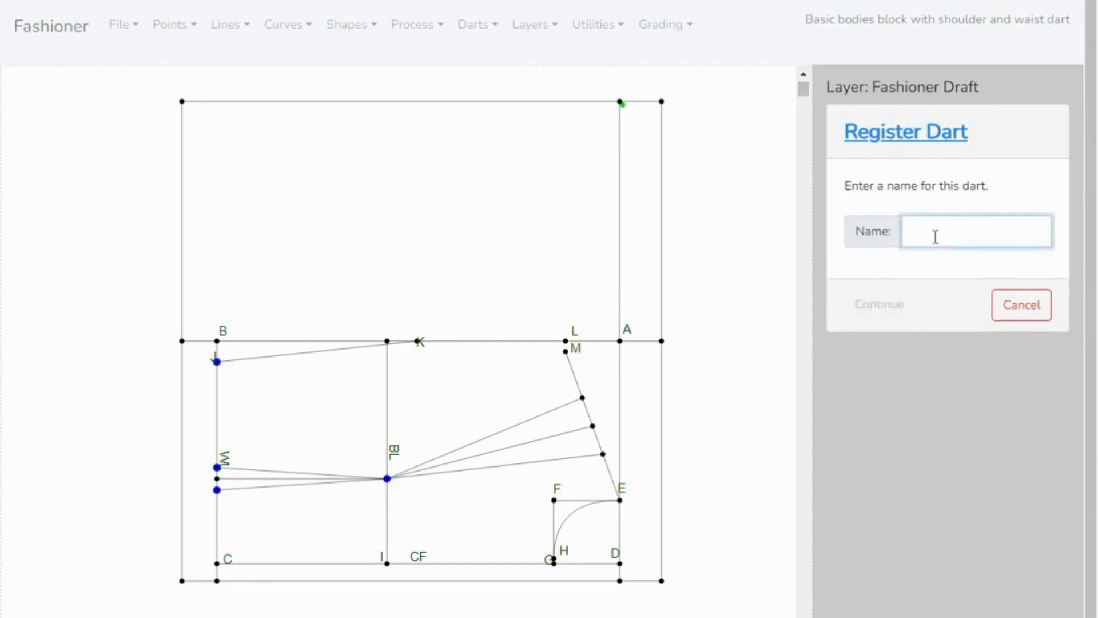
pyautogui.write('waist dart')
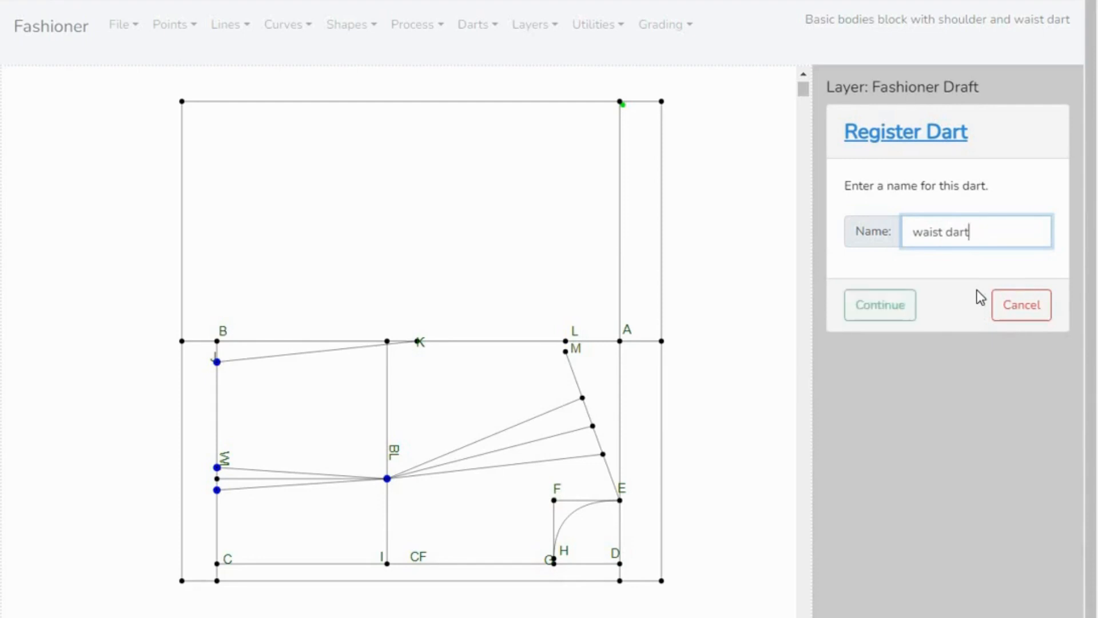
pyautogui.click(881, 308)
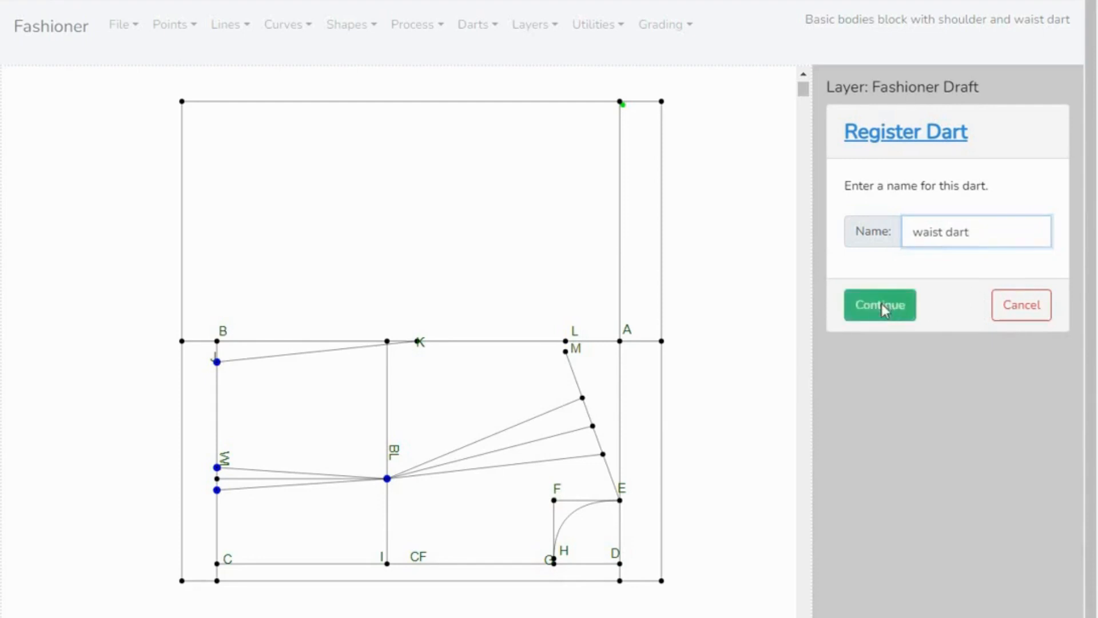
pyautogui.click(877, 241)
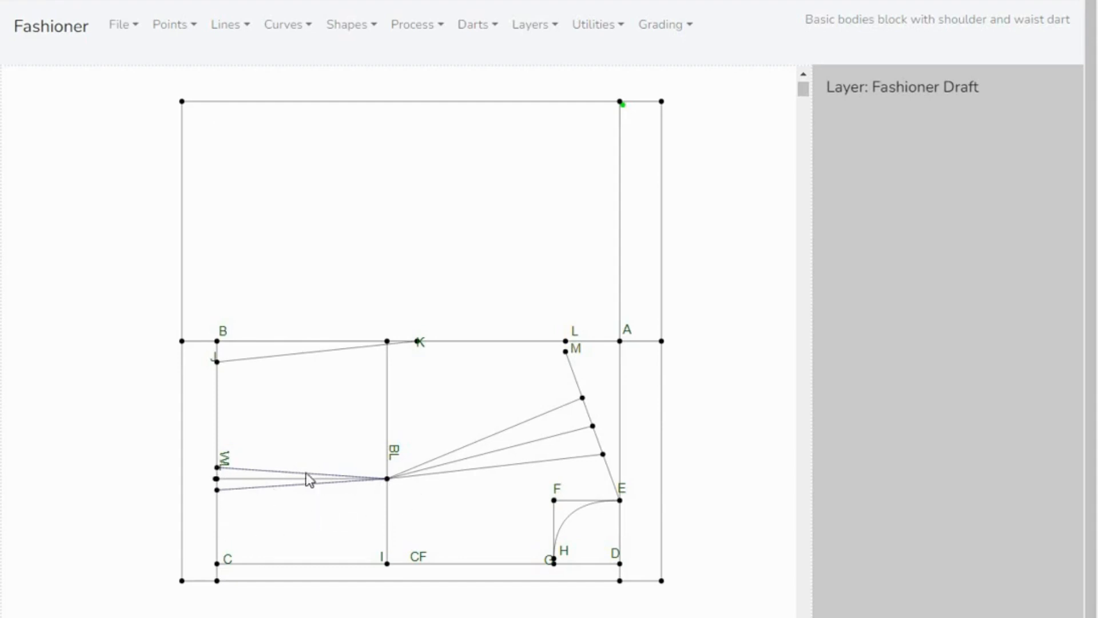
# - Measure the distance from the waist dart's leg point nearer C to the dart tip on the BL line
pyautogui.click(622, 28)
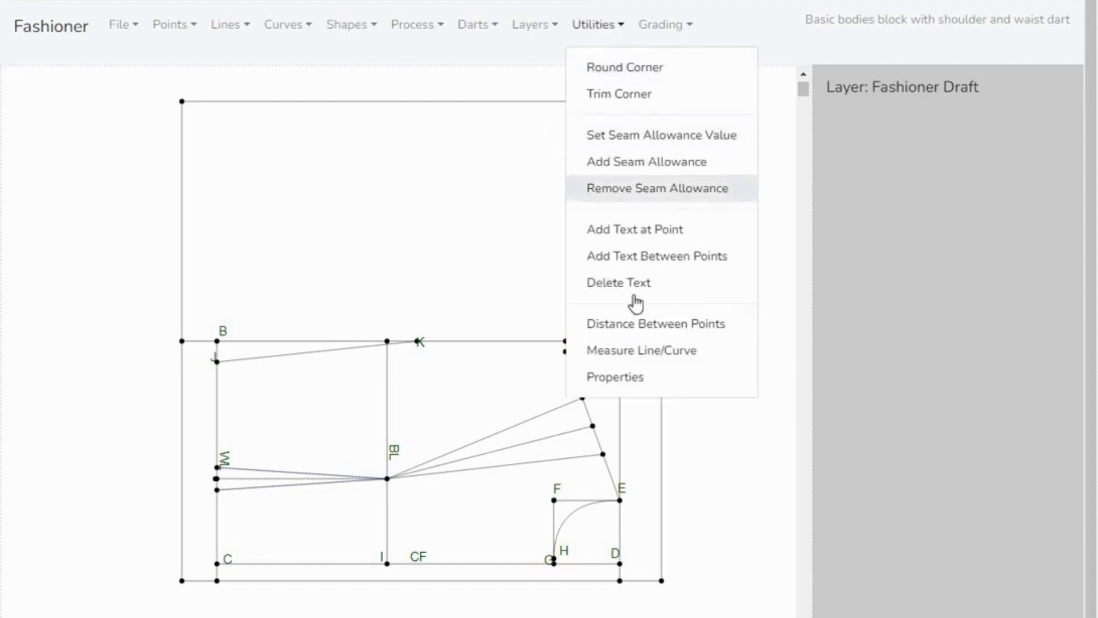
pyautogui.click(636, 324)
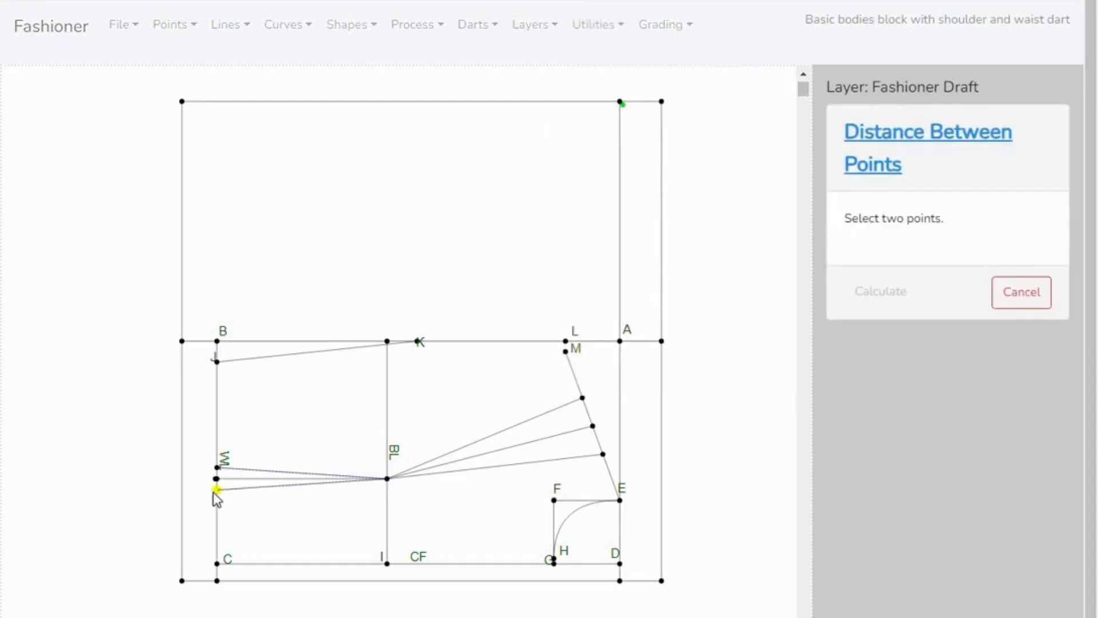
pyautogui.click(217, 490)
pyautogui.click(387, 478)
pyautogui.click(895, 291)
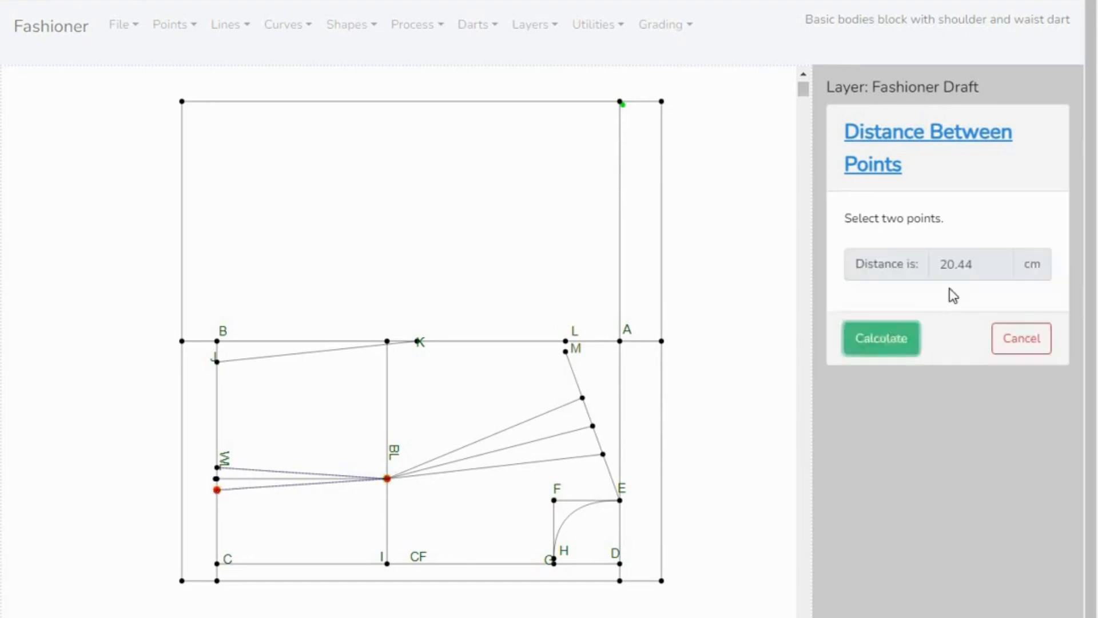
pyautogui.click(1025, 347)
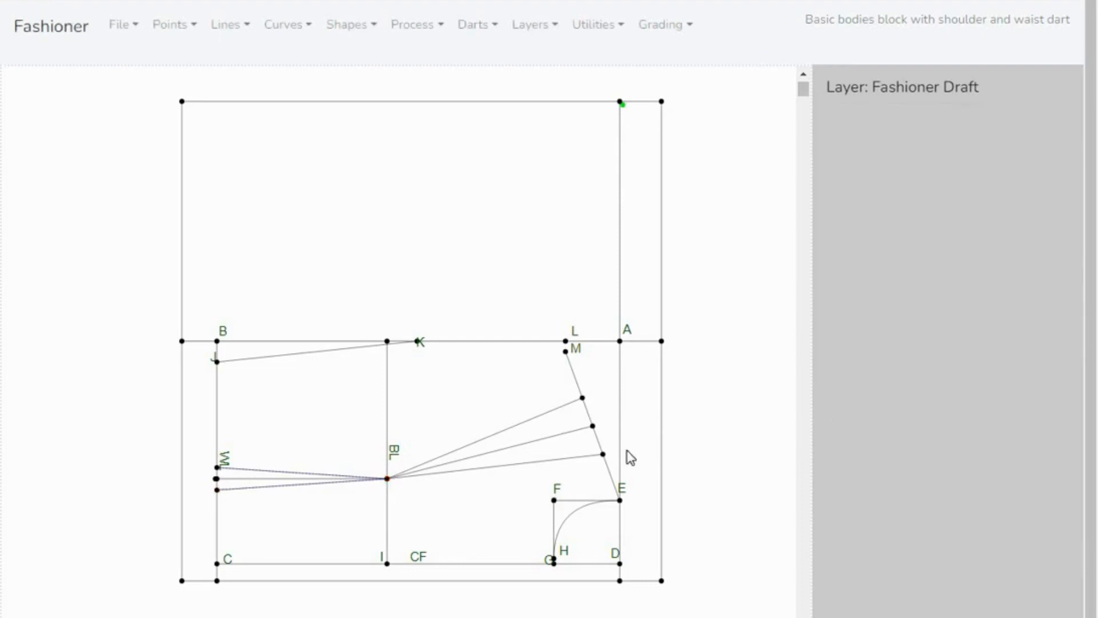
# - Measure the distance from the waist dart's leg point nearer J to the dart tip on the BL line
pyautogui.click(622, 29)
pyautogui.click(646, 324)
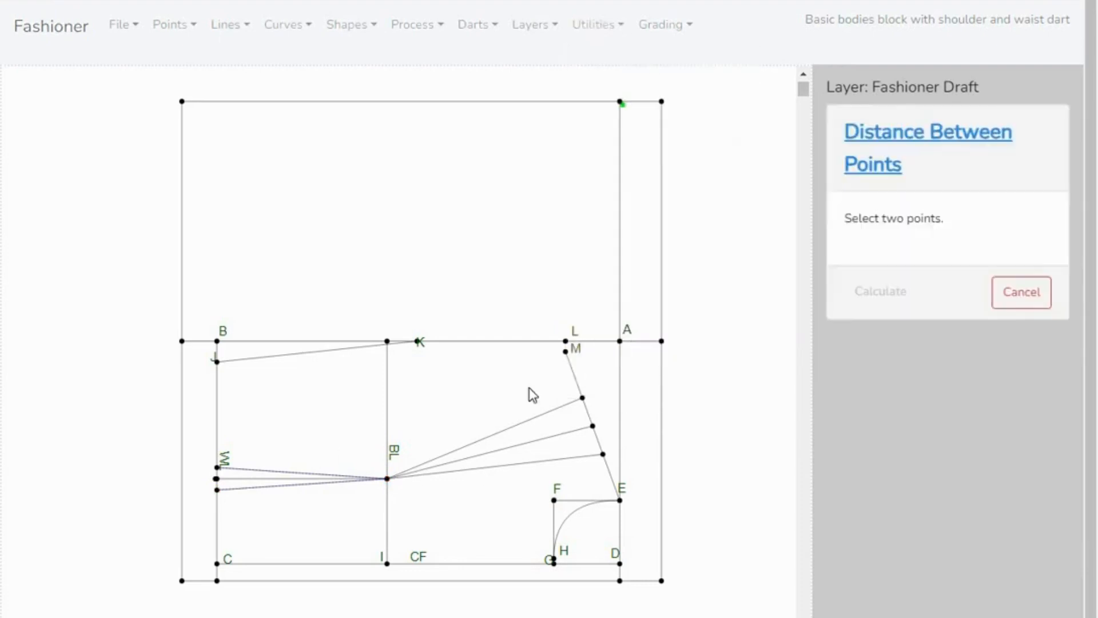
pyautogui.click(217, 467)
pyautogui.click(388, 478)
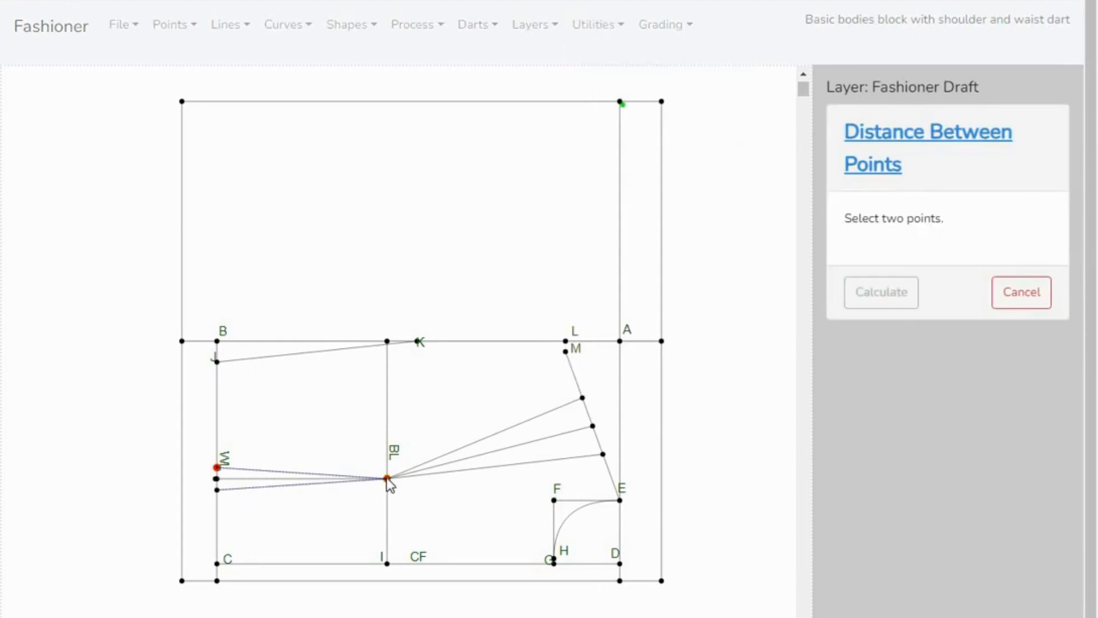
pyautogui.click(889, 293)
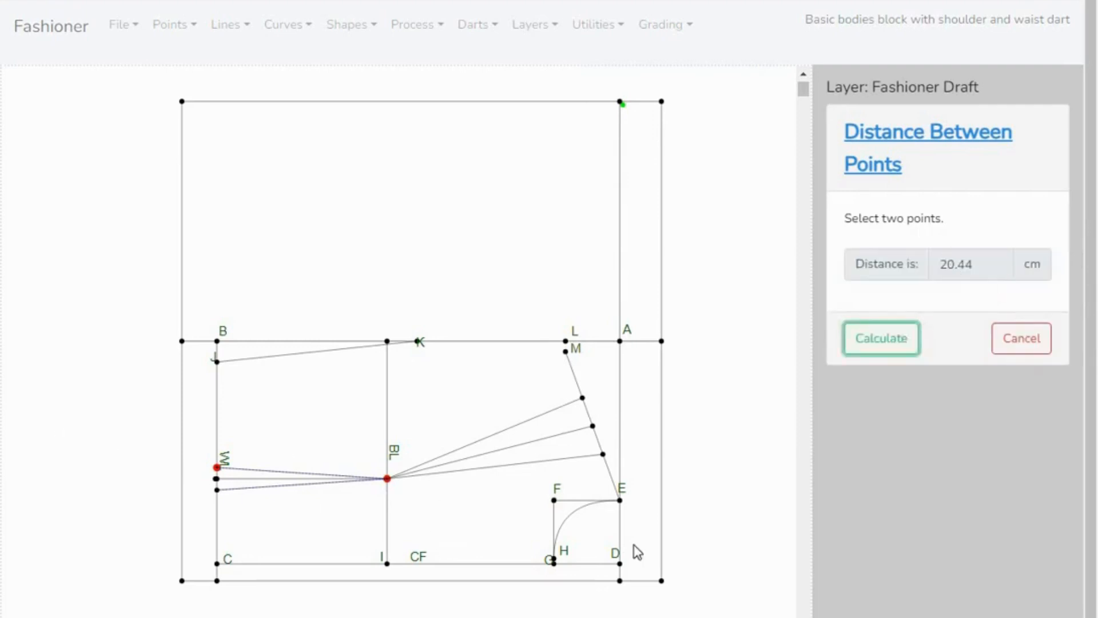
pyautogui.click(1024, 346)
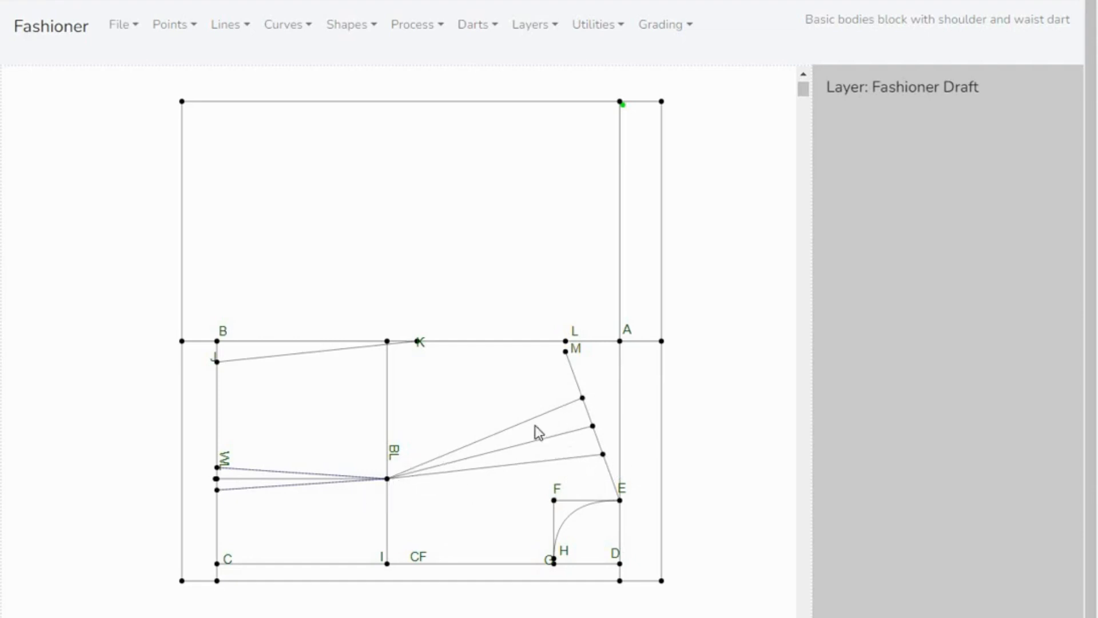
# - Try to adjust the shoulder dart's legs using the leg point nearer E as the correct length
pyautogui.click(496, 32)
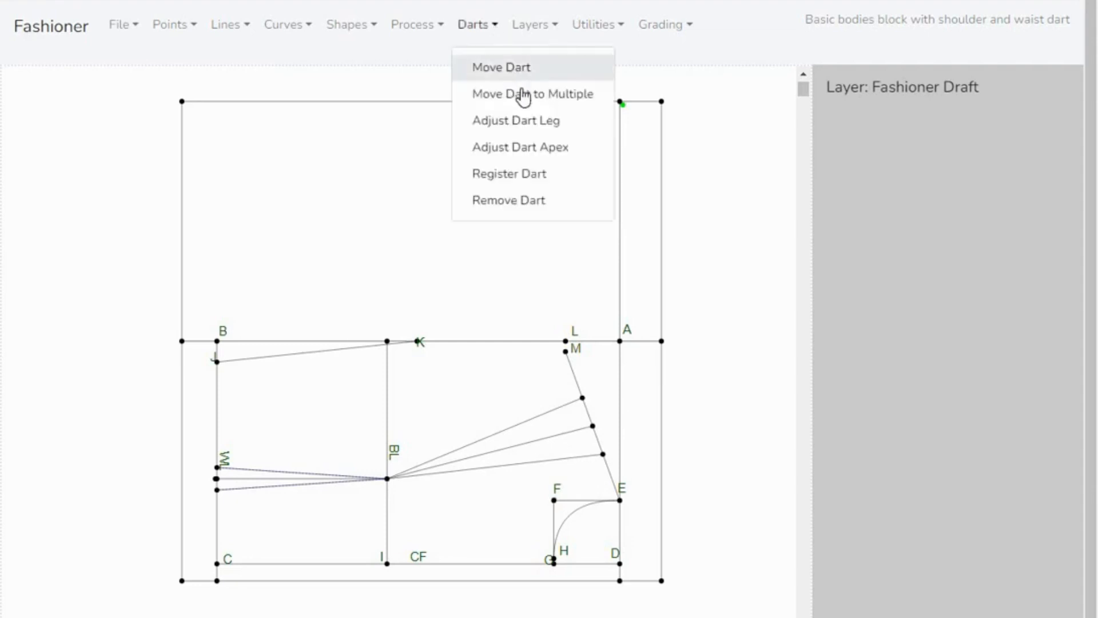
pyautogui.click(533, 123)
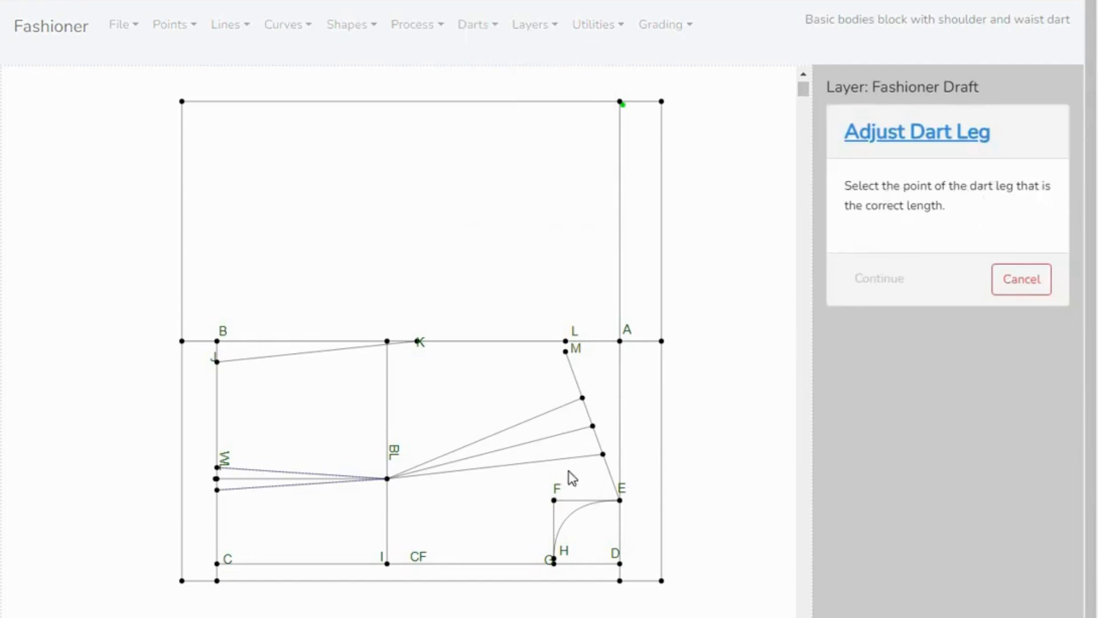
pyautogui.click(603, 454)
pyautogui.click(604, 456)
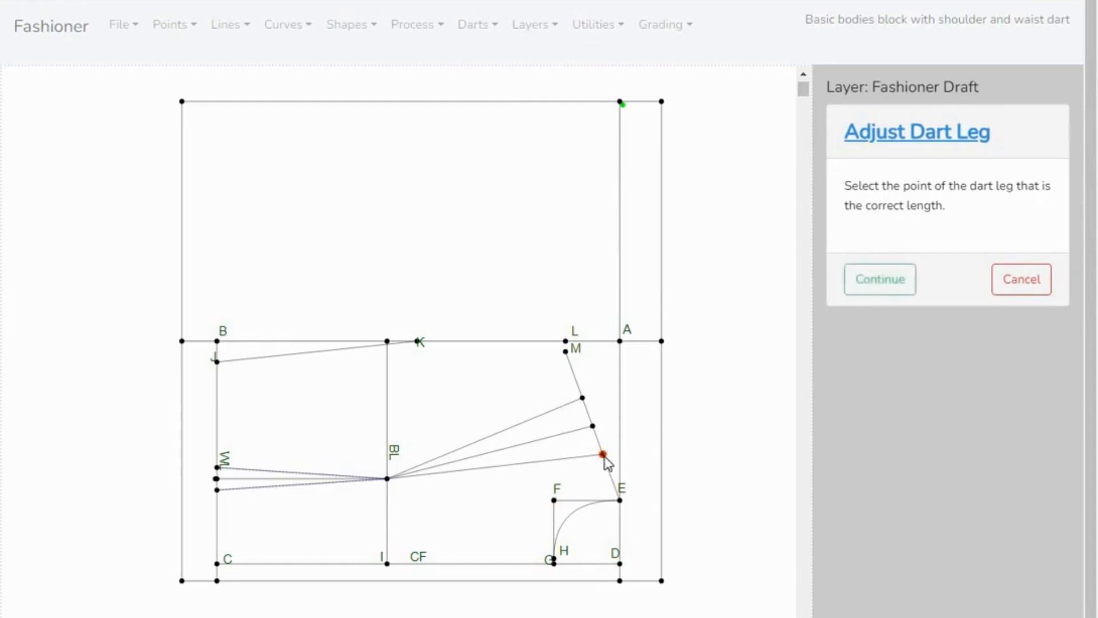
pyautogui.click(882, 280)
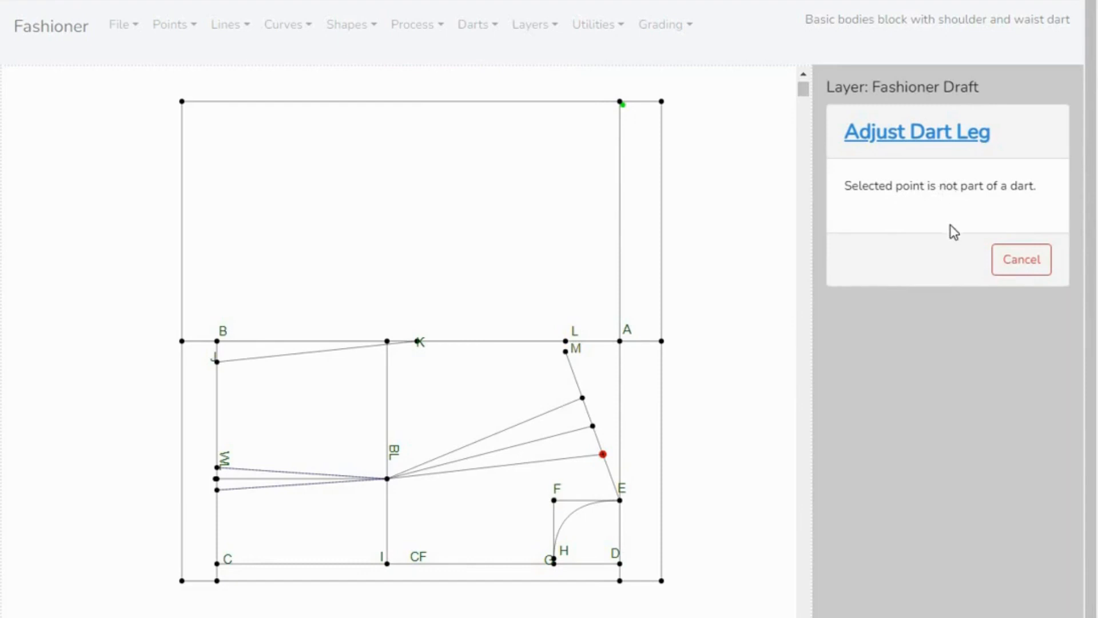
# - Adjust the shoulder dart leg nearer M to match the leg ending nearer E, and save the change
pyautogui.click(603, 455)
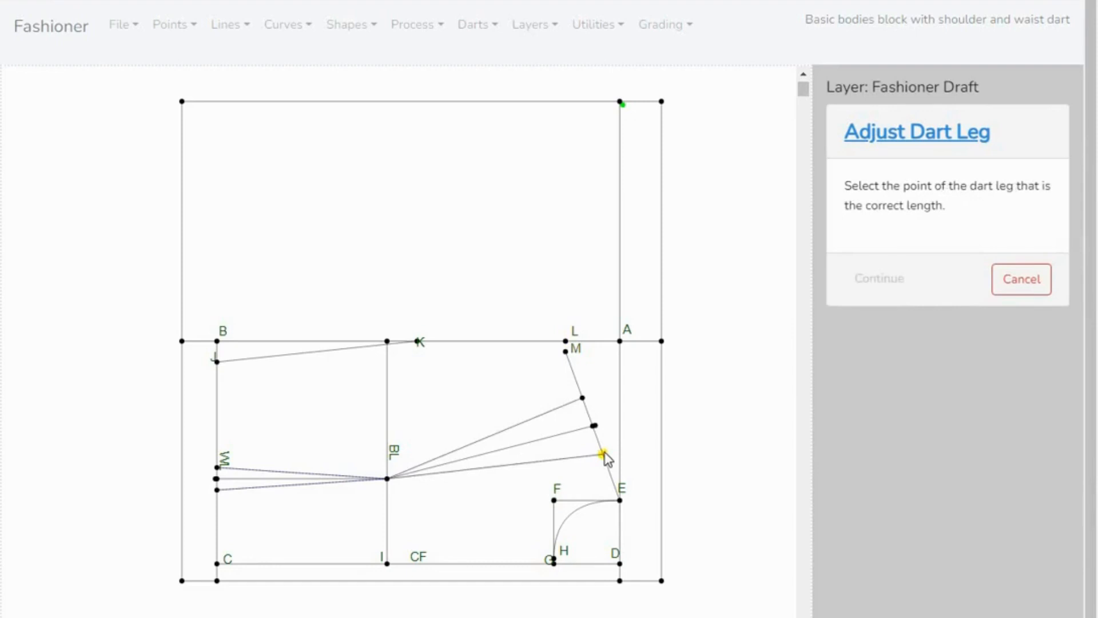
pyautogui.click(603, 454)
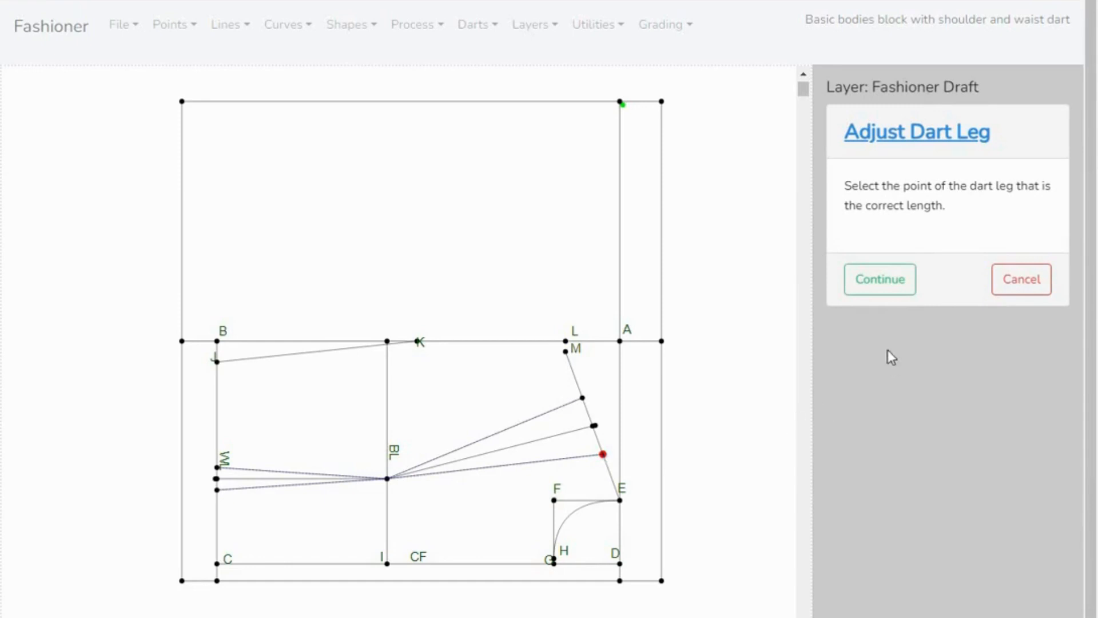
pyautogui.click(870, 283)
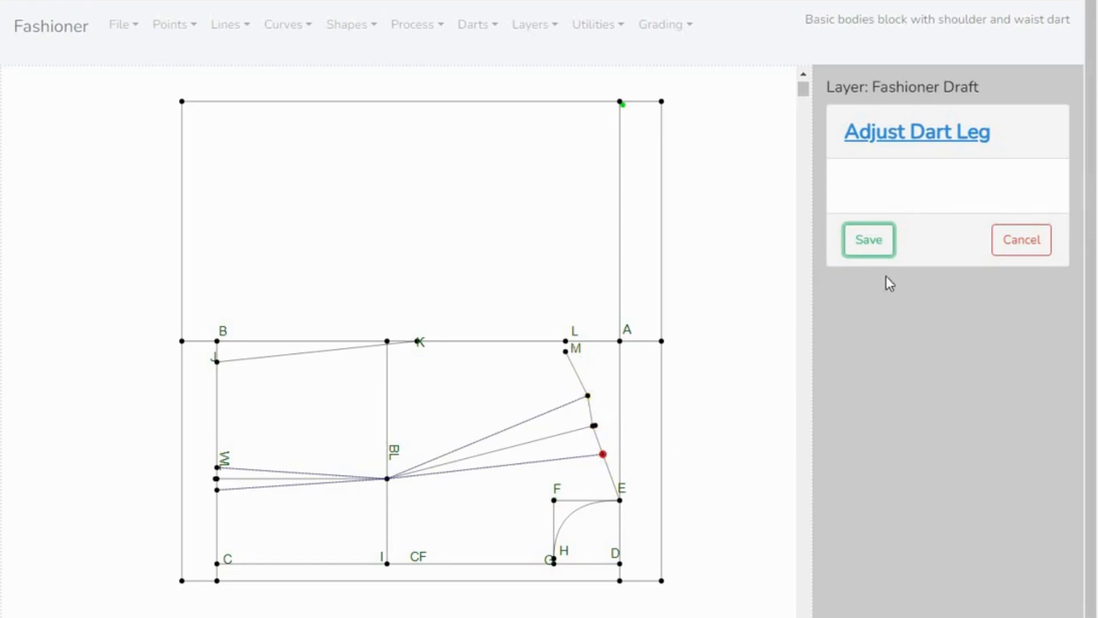
pyautogui.click(871, 241)
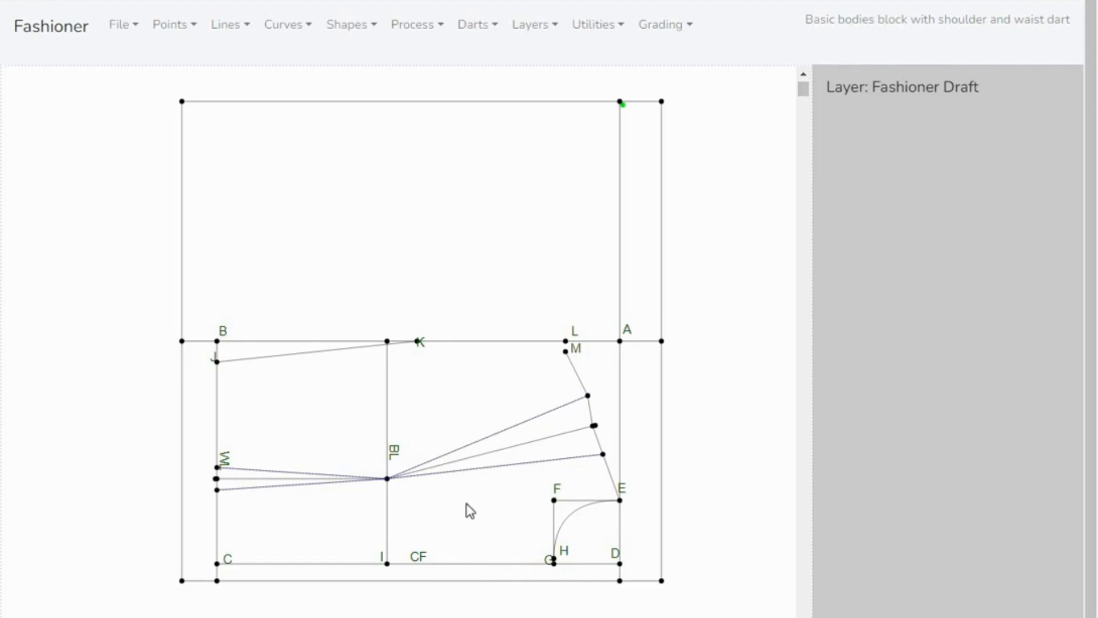
# - Place point N on the CF line between I and G
pyautogui.click(470, 562)
pyautogui.click(460, 564)
pyautogui.click(195, 31)
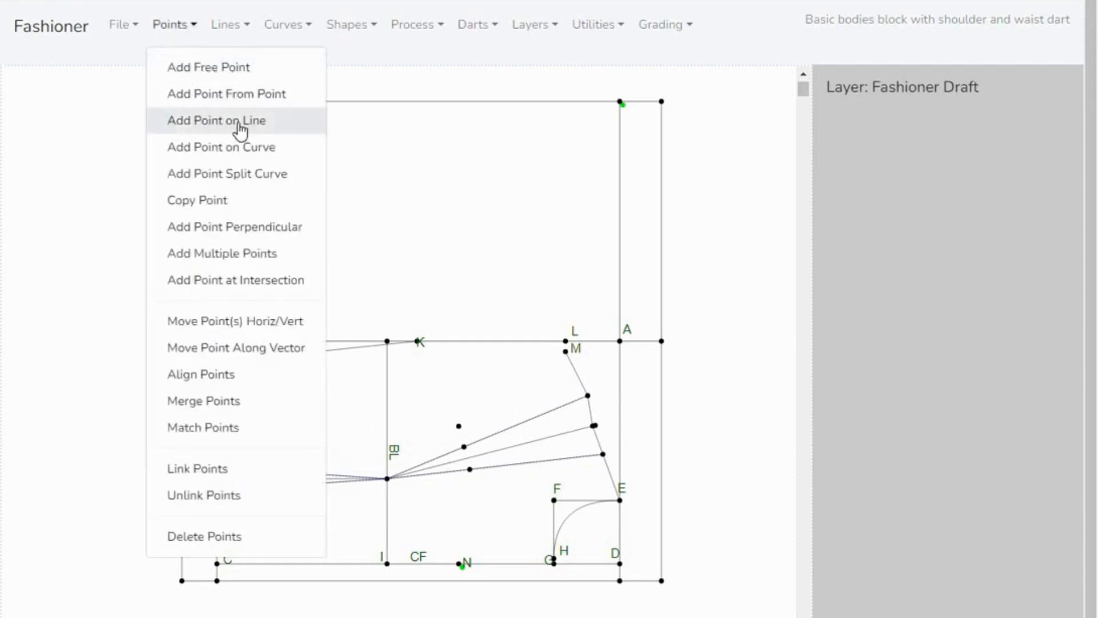
pyautogui.click(383, 64)
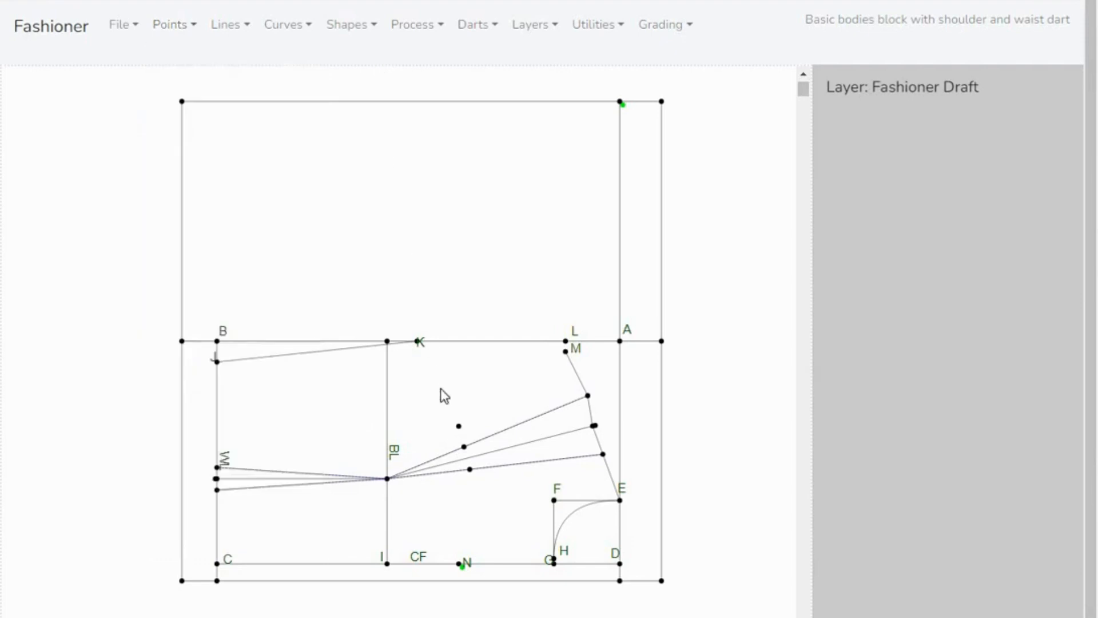
# - Measure the distance between the two points marked partway along the shoulder dart's legs
pyautogui.click(471, 469)
pyautogui.click(463, 446)
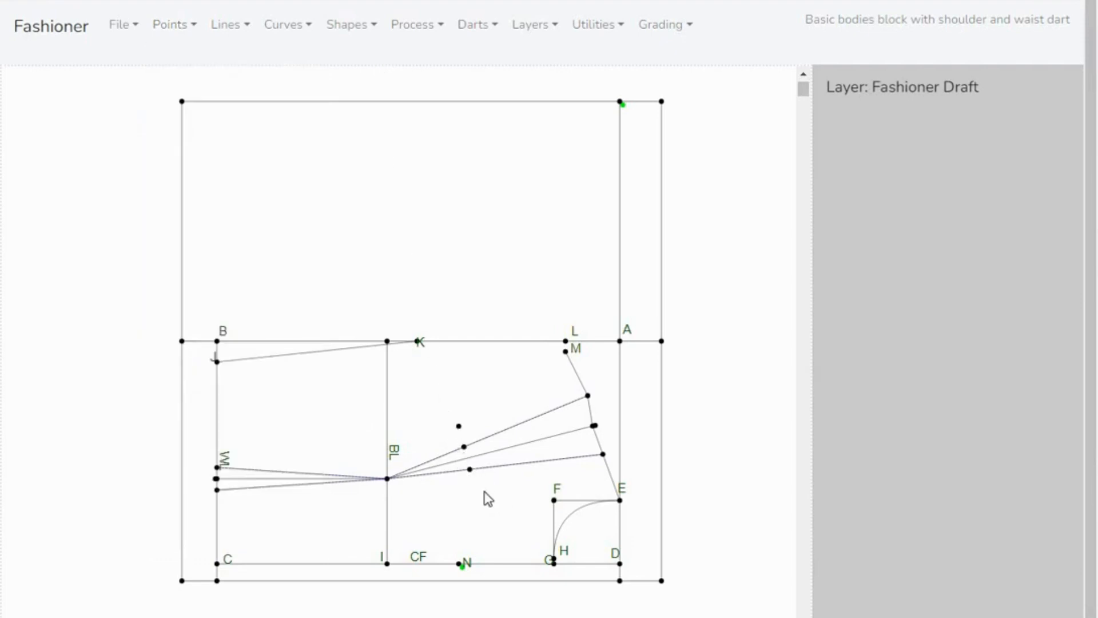
pyautogui.click(621, 28)
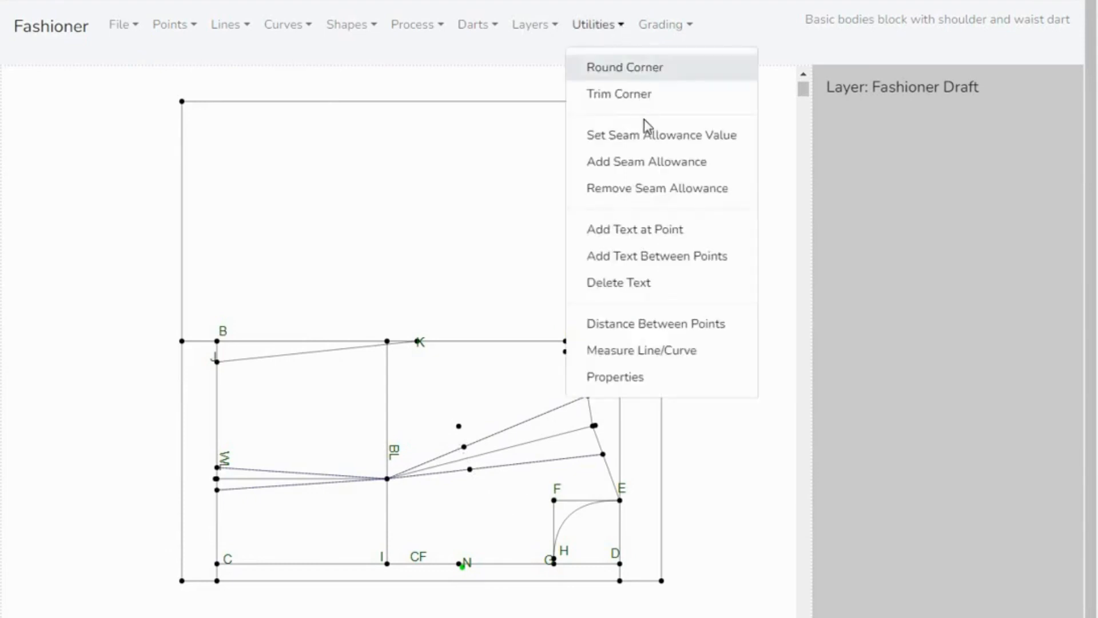
pyautogui.click(667, 331)
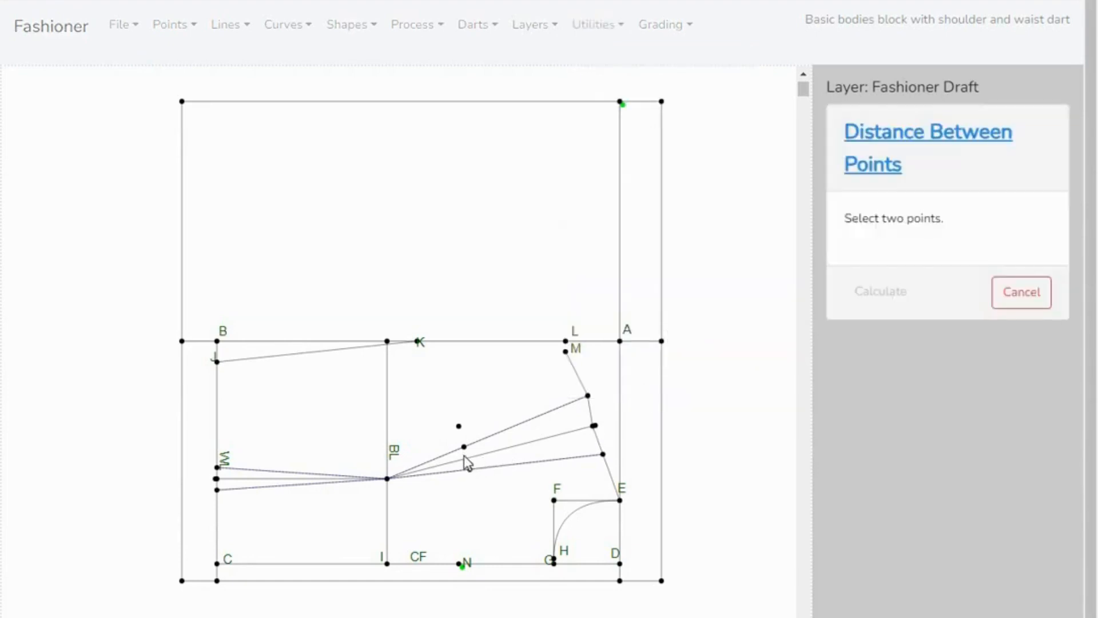
pyautogui.click(471, 470)
pyautogui.click(890, 301)
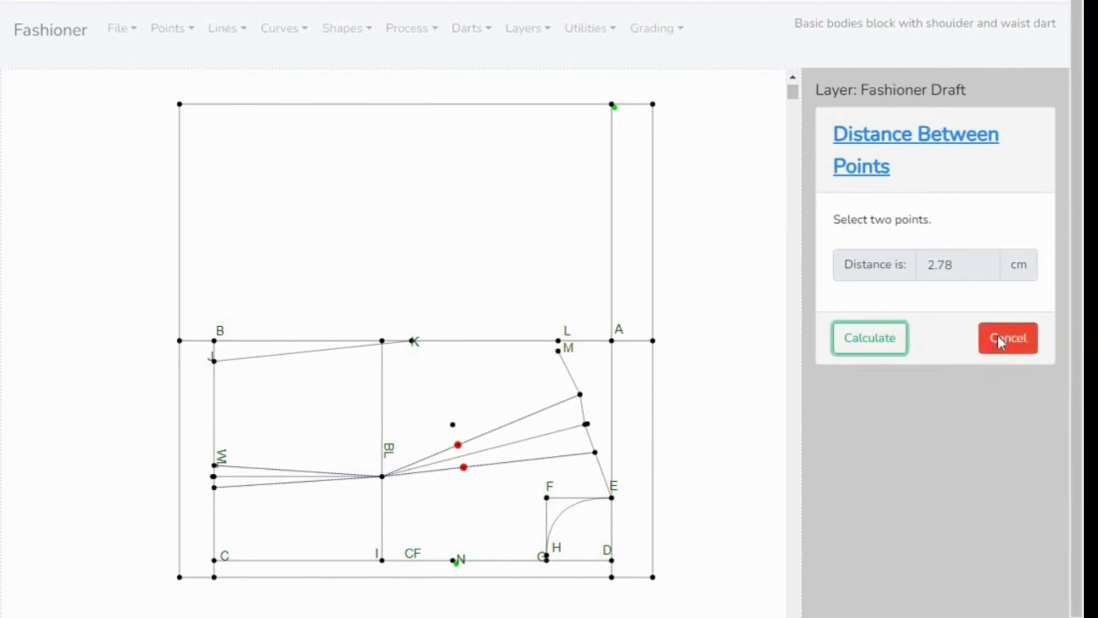
pyautogui.click(1000, 340)
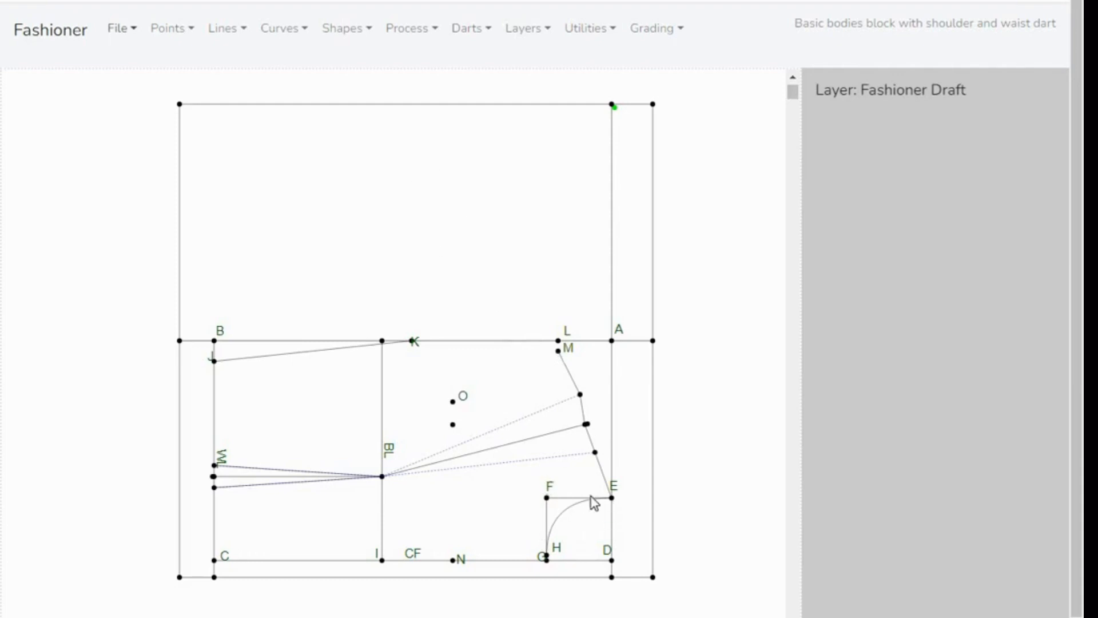
# - Create an armhole curve from M to K with 2 curve points
pyautogui.click(302, 33)
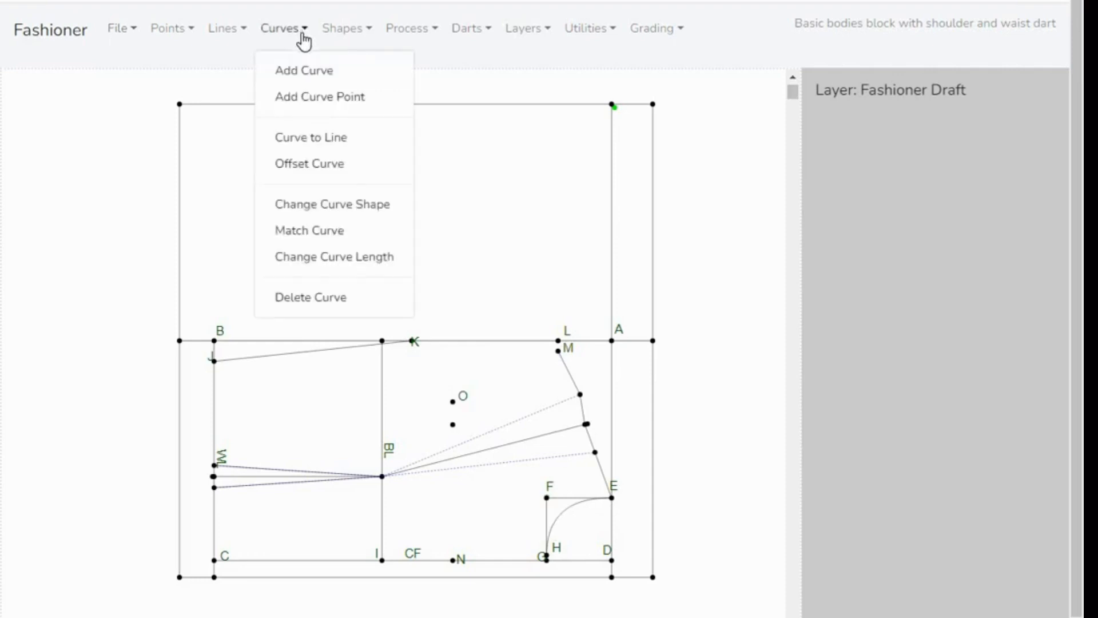
pyautogui.click(314, 75)
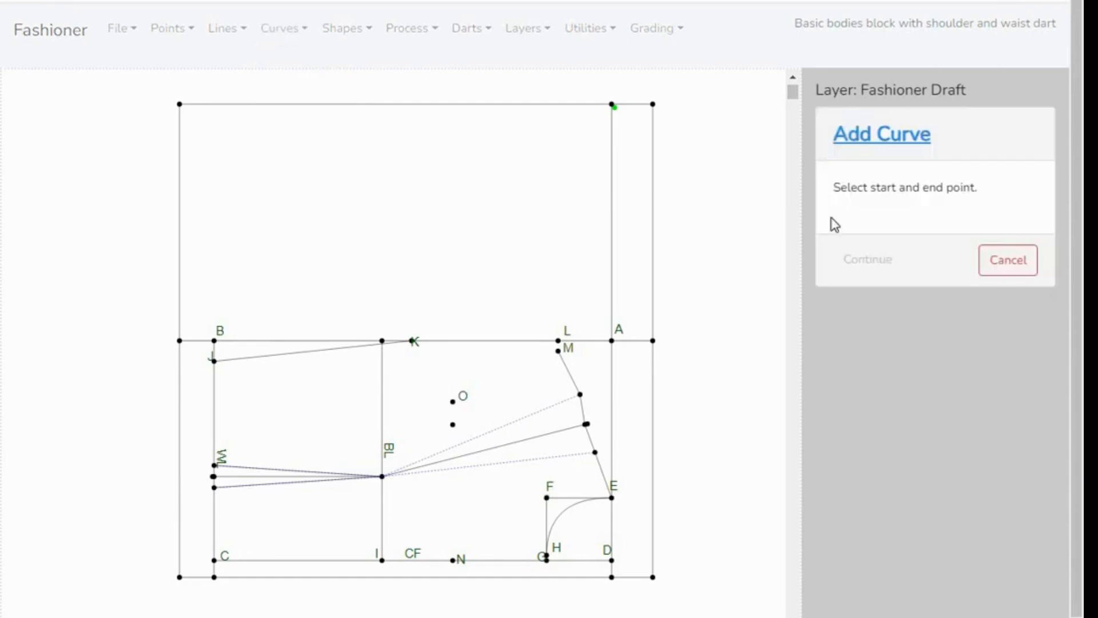
pyautogui.click(558, 351)
pyautogui.click(411, 342)
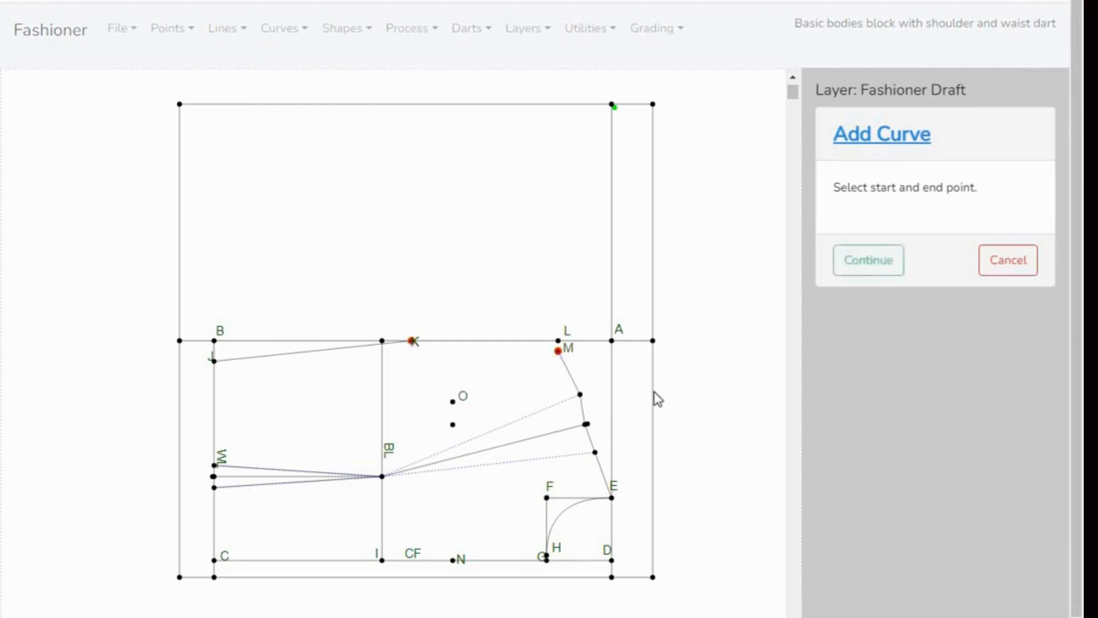
pyautogui.click(870, 268)
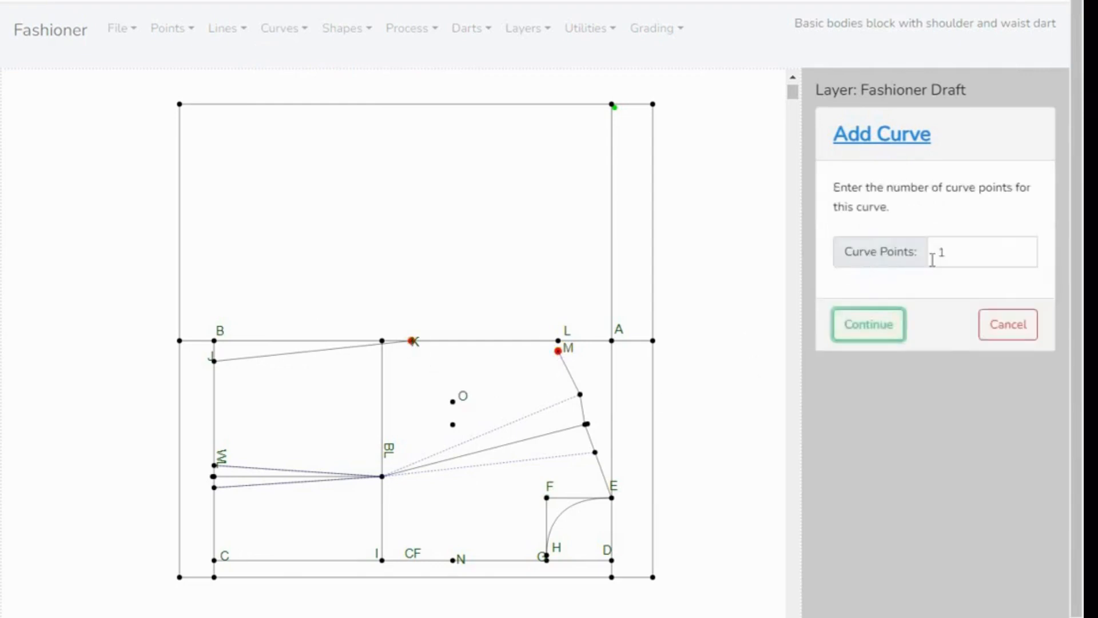
pyautogui.click(1021, 251)
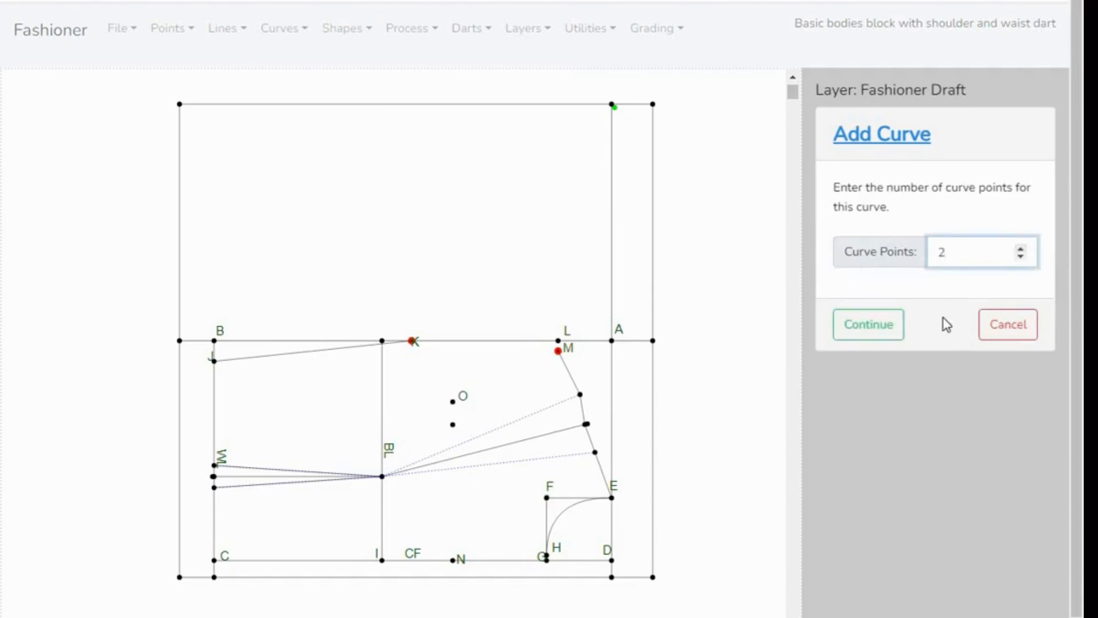
pyautogui.click(872, 328)
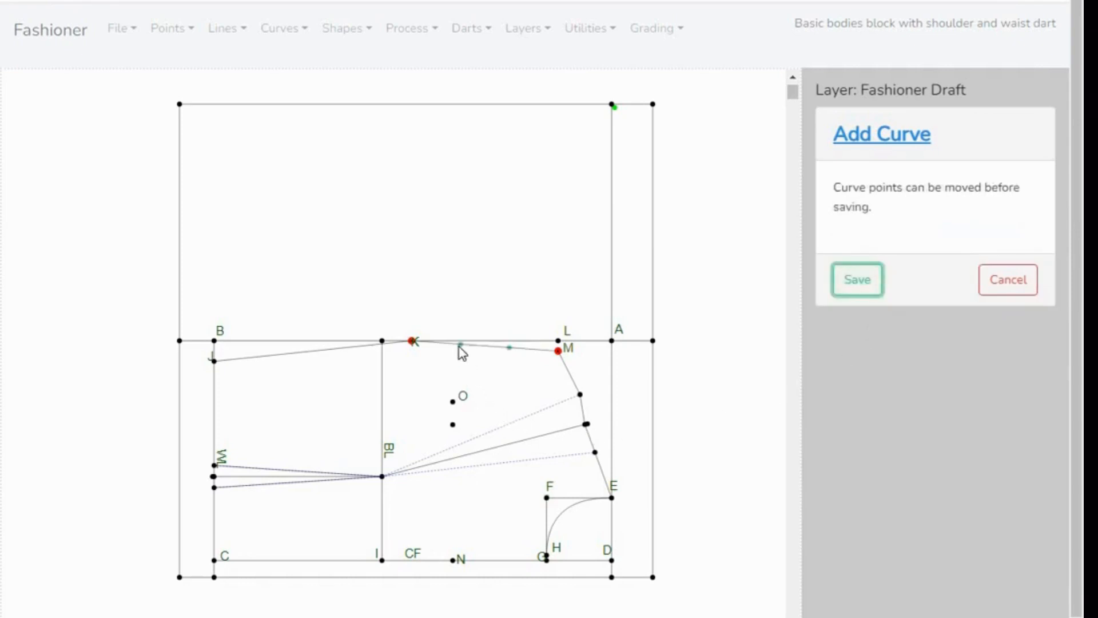
# - Shape the armhole curve between K and M with its curve points so it passes through O, and save it
pyautogui.moveTo(459, 347); pyautogui.dragTo(513, 360)
pyautogui.moveTo(513, 365); pyautogui.dragTo(449, 381)
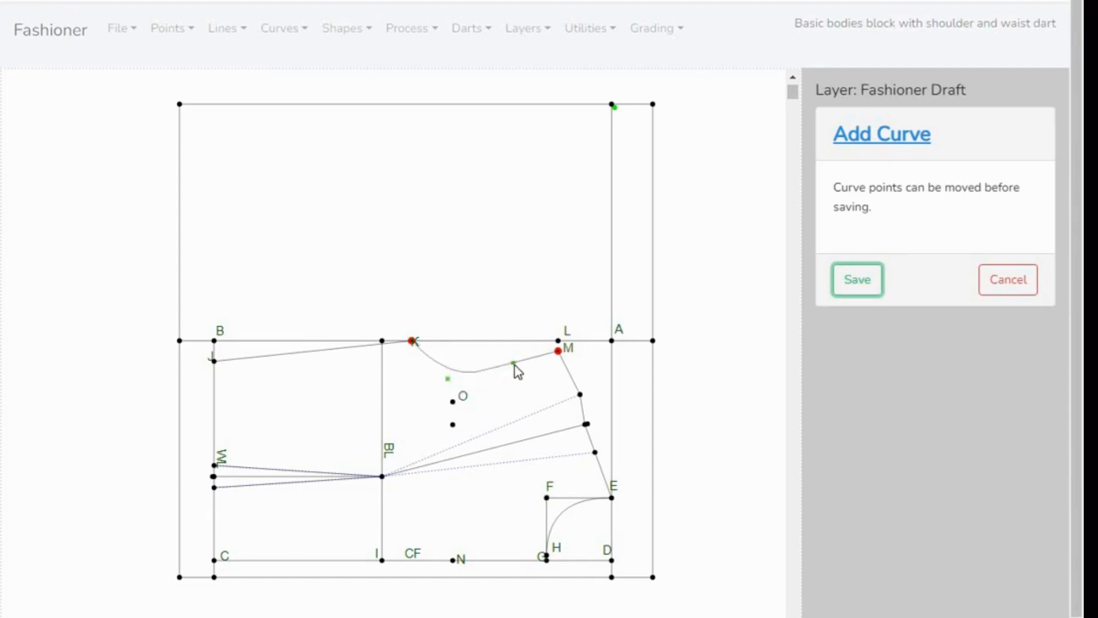
pyautogui.moveTo(514, 365); pyautogui.dragTo(518, 380)
pyautogui.moveTo(449, 376); pyautogui.dragTo(437, 422)
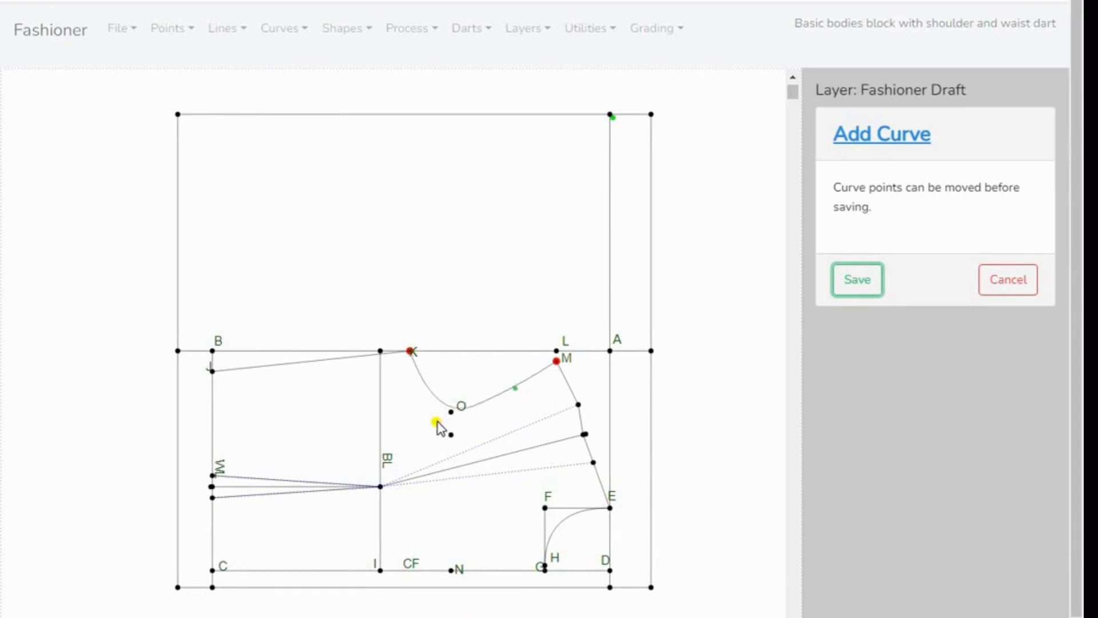
pyautogui.moveTo(436, 422); pyautogui.dragTo(437, 424)
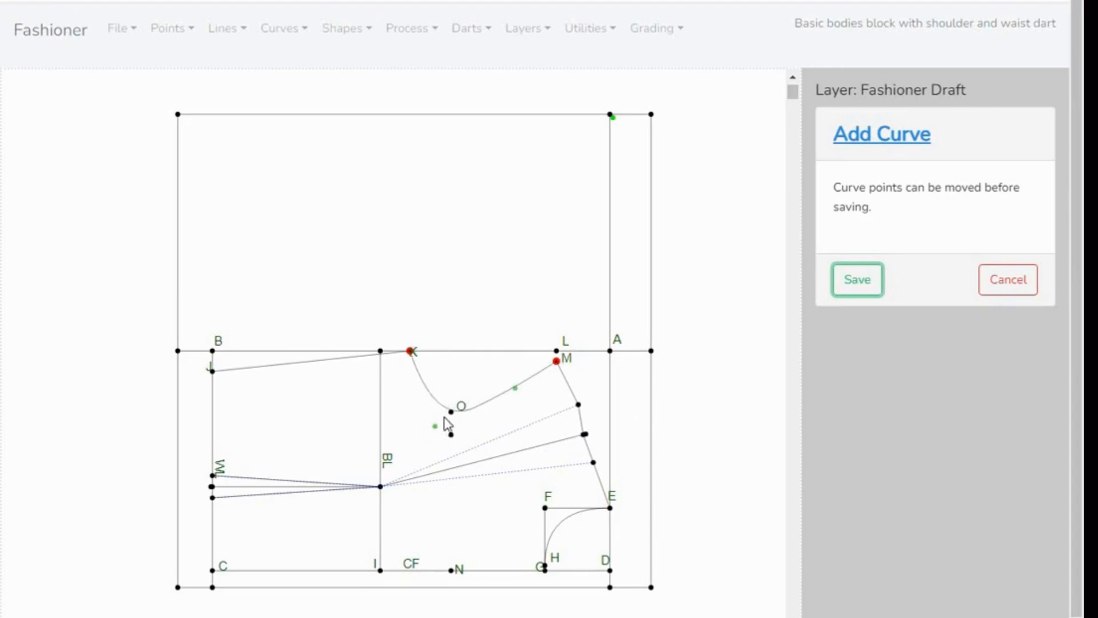
pyautogui.click(857, 281)
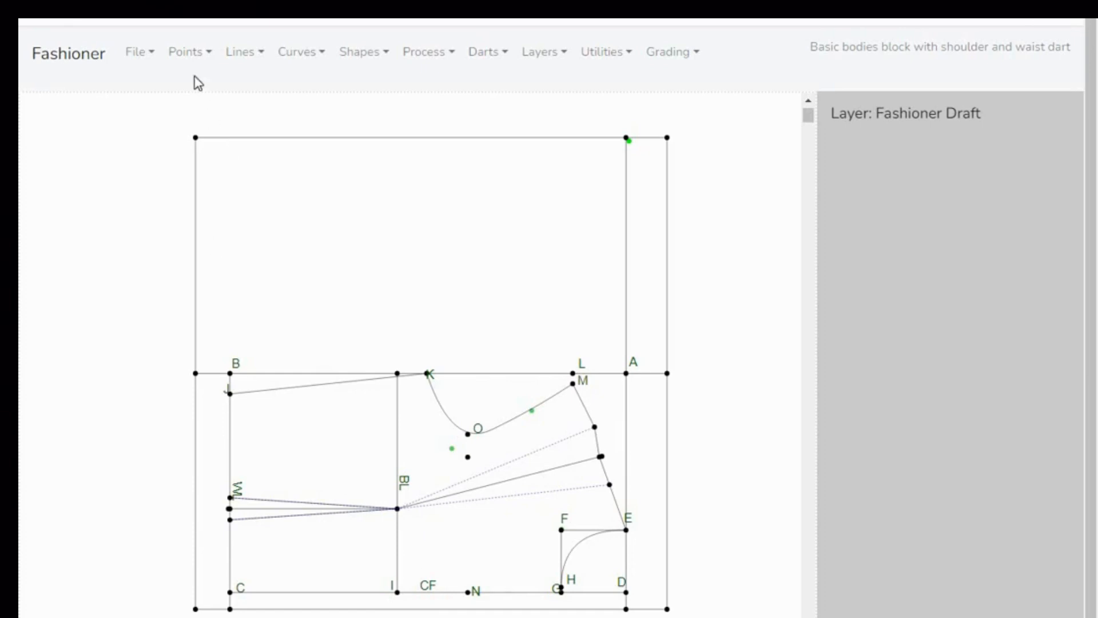
# - Save the draft's current state under the name "Basic bodies block with shoulder and waist dart state"
pyautogui.click(148, 57)
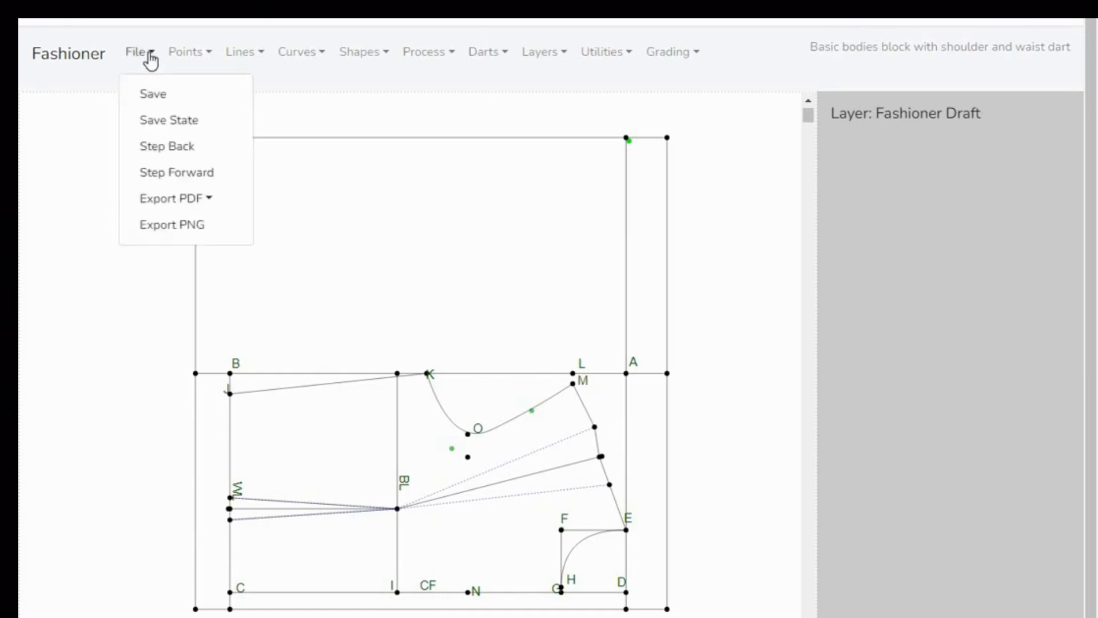
pyautogui.click(152, 121)
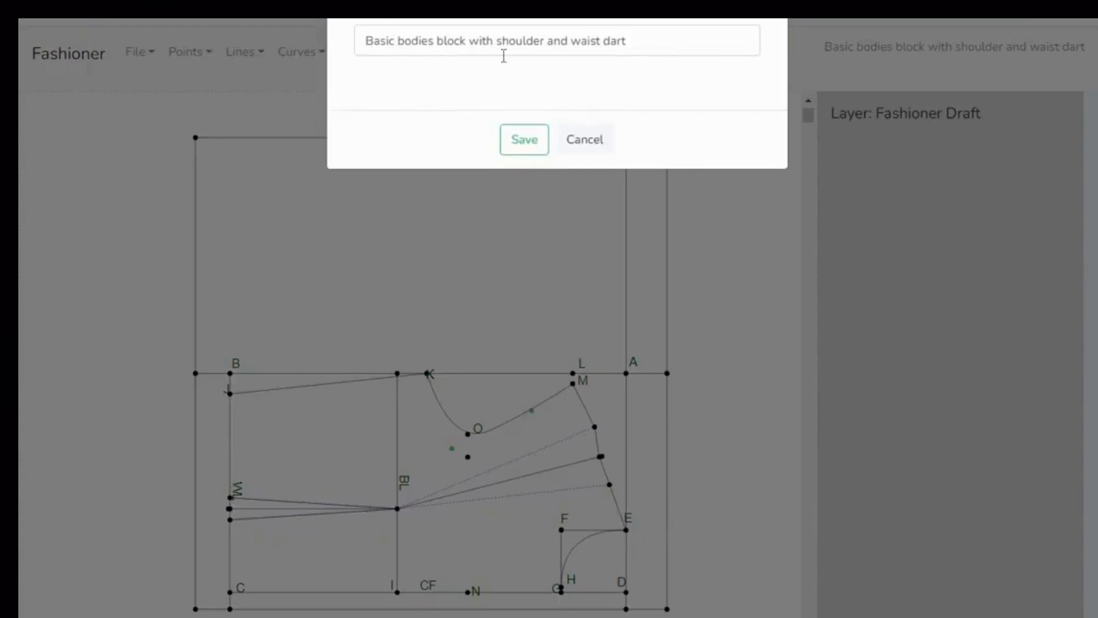
pyautogui.click(637, 41)
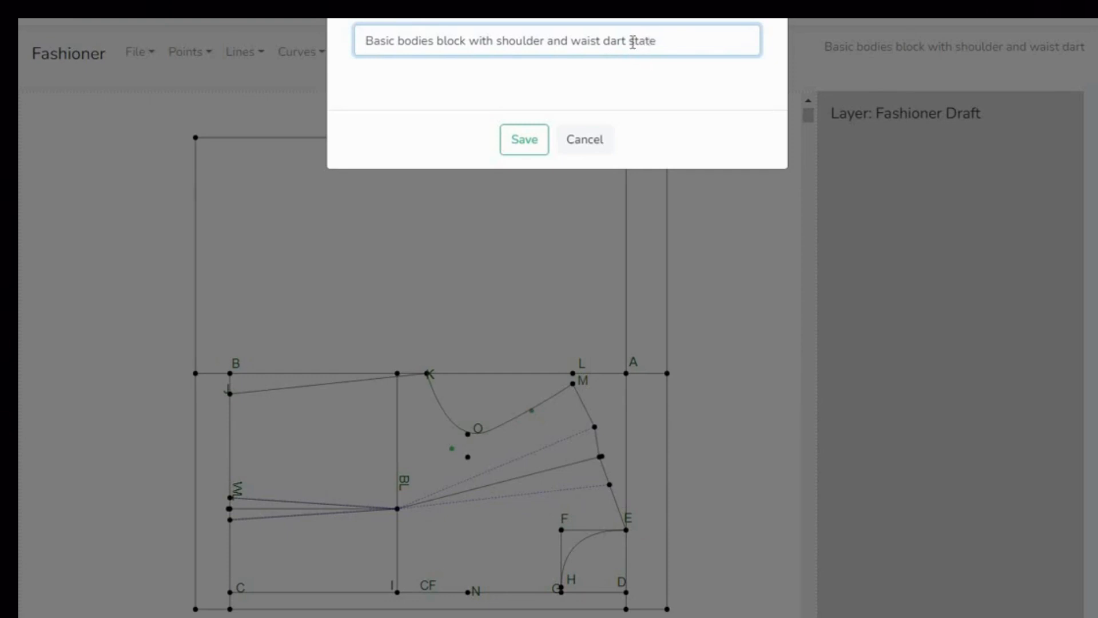
pyautogui.write('in')
pyautogui.click(520, 146)
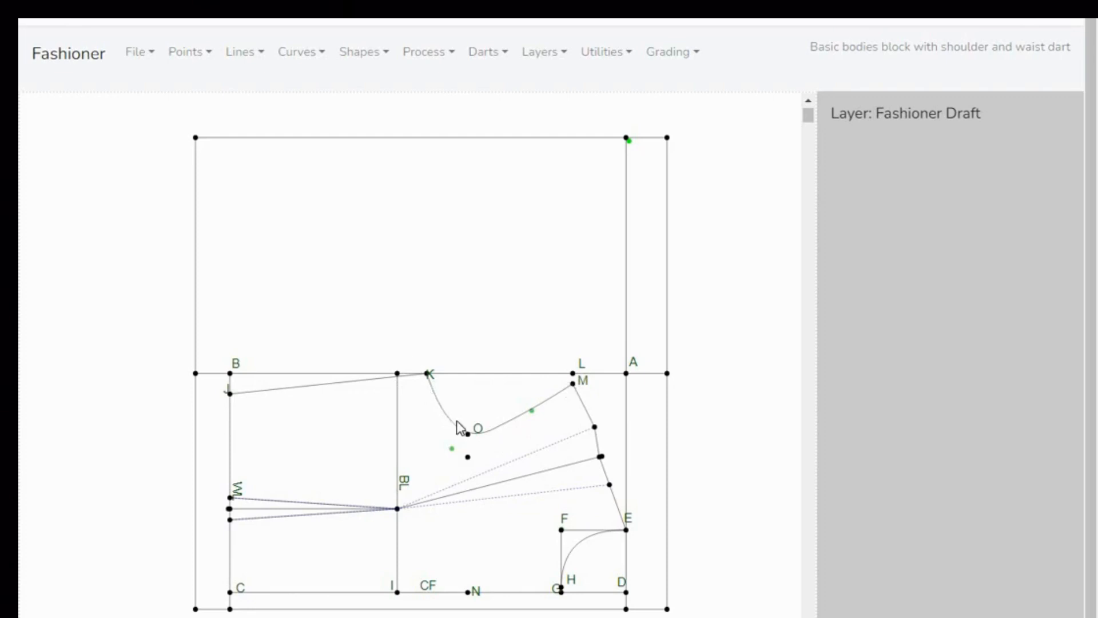
# - Convert the armhole curve between K and M to a line with Keep Curve Shape, and save it
pyautogui.click(323, 57)
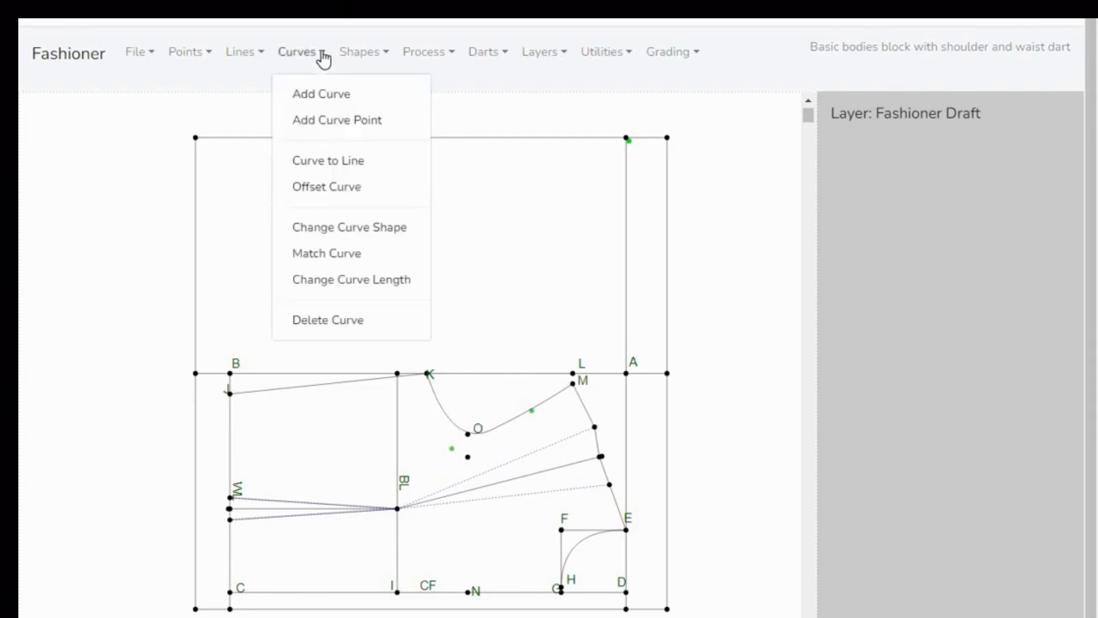
pyautogui.click(323, 162)
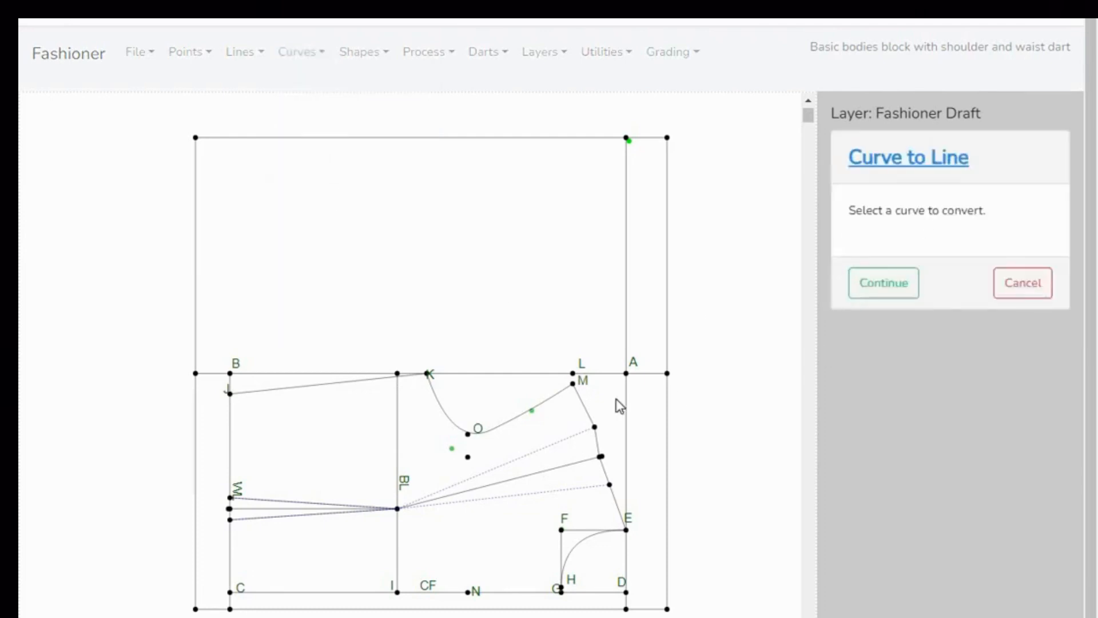
pyautogui.click(573, 388)
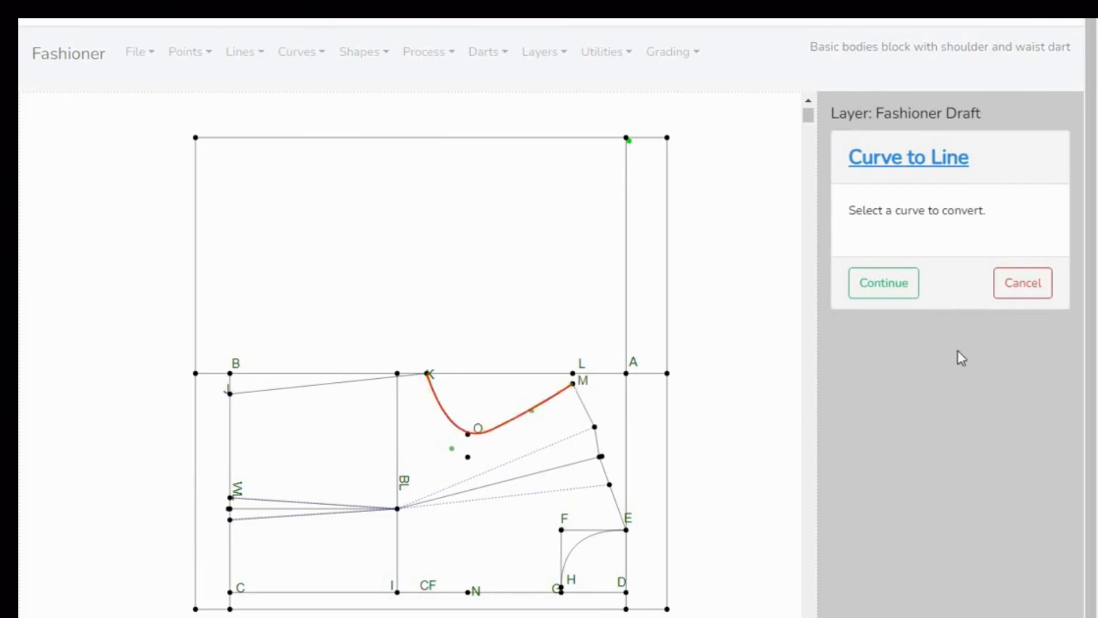
pyautogui.click(889, 284)
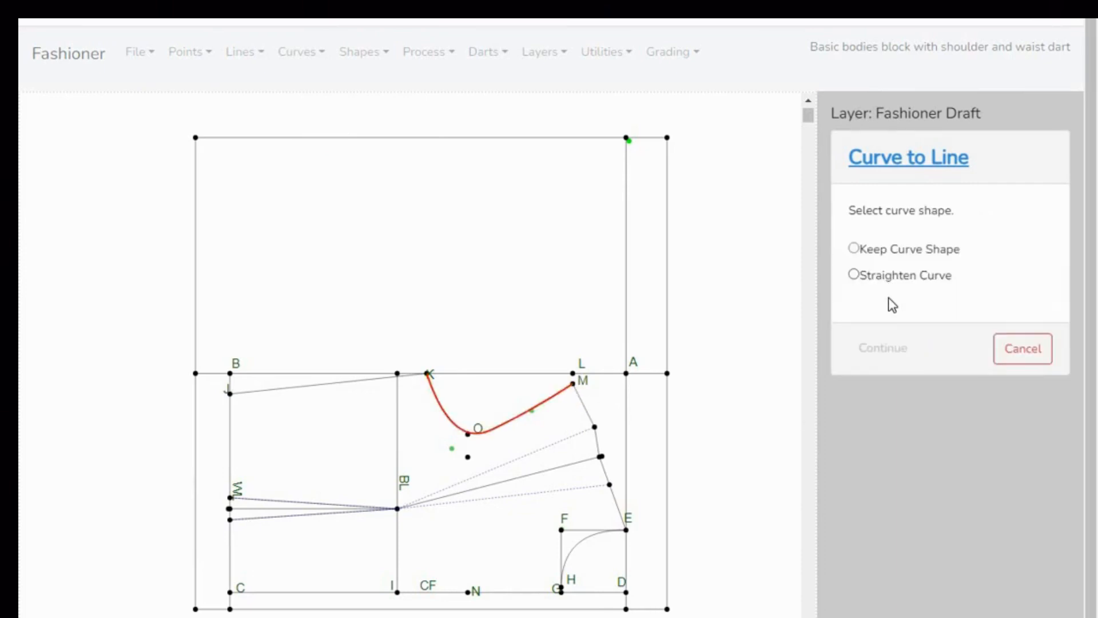
pyautogui.click(854, 249)
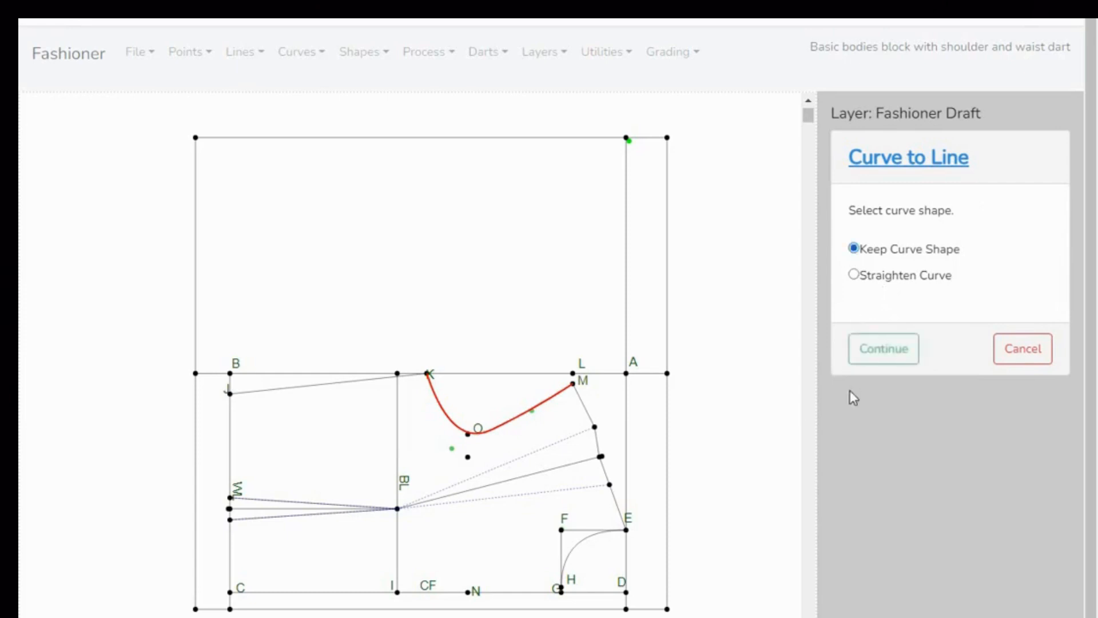
pyautogui.click(886, 351)
pyautogui.click(876, 273)
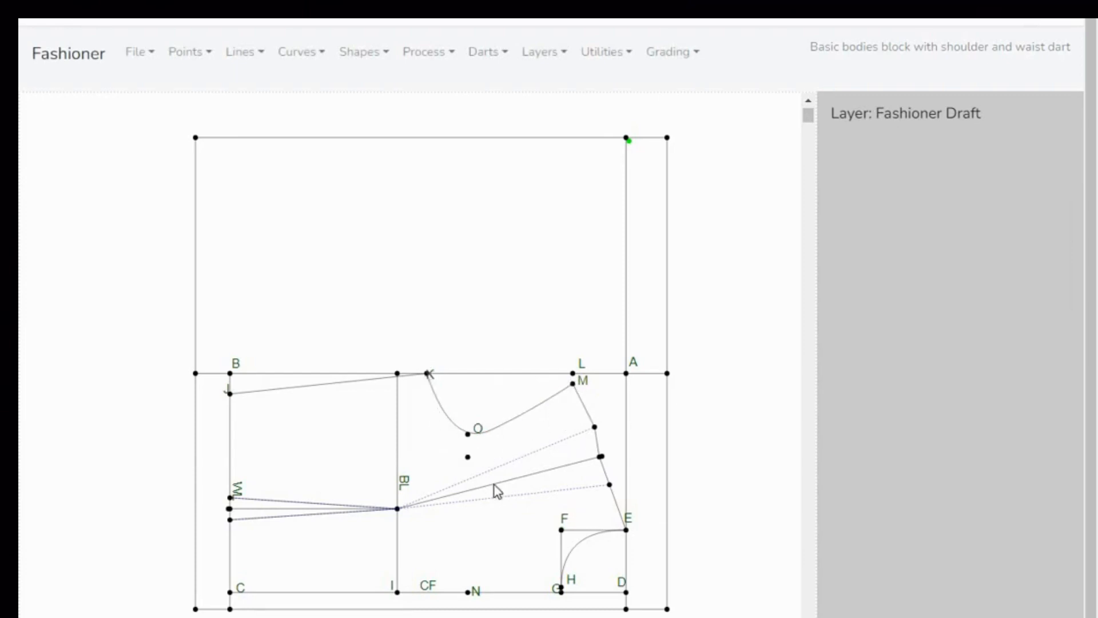
# - Delete the vertical BL line running down to I
pyautogui.click(260, 58)
pyautogui.click(259, 351)
pyautogui.click(399, 458)
pyautogui.click(400, 458)
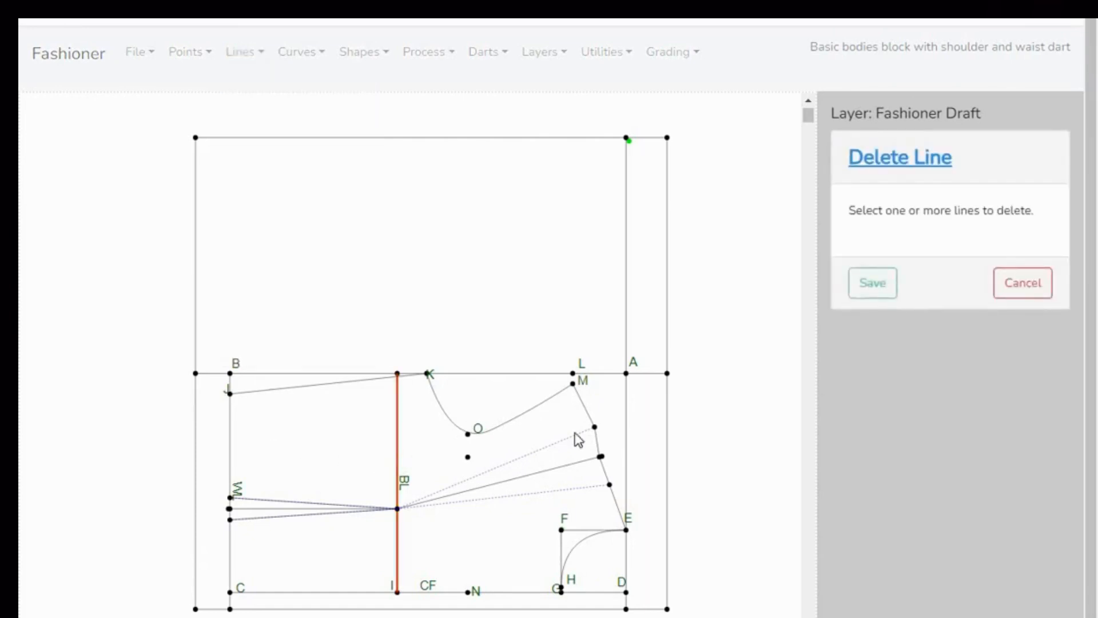
pyautogui.click(884, 292)
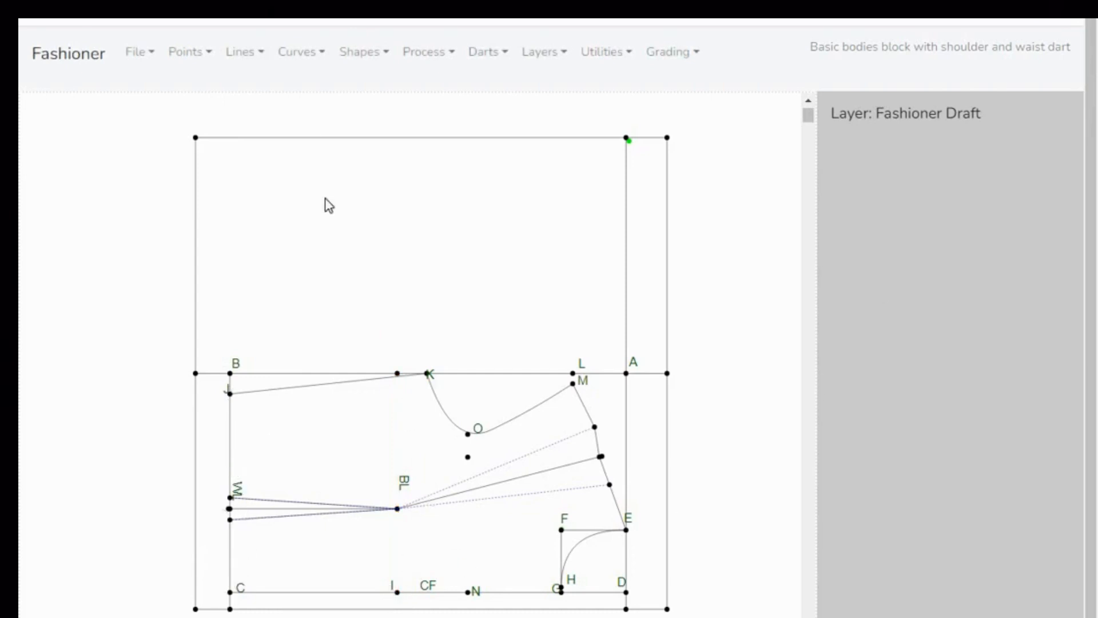
# - Delete the vertical waist line running from B through J to C
pyautogui.click(261, 57)
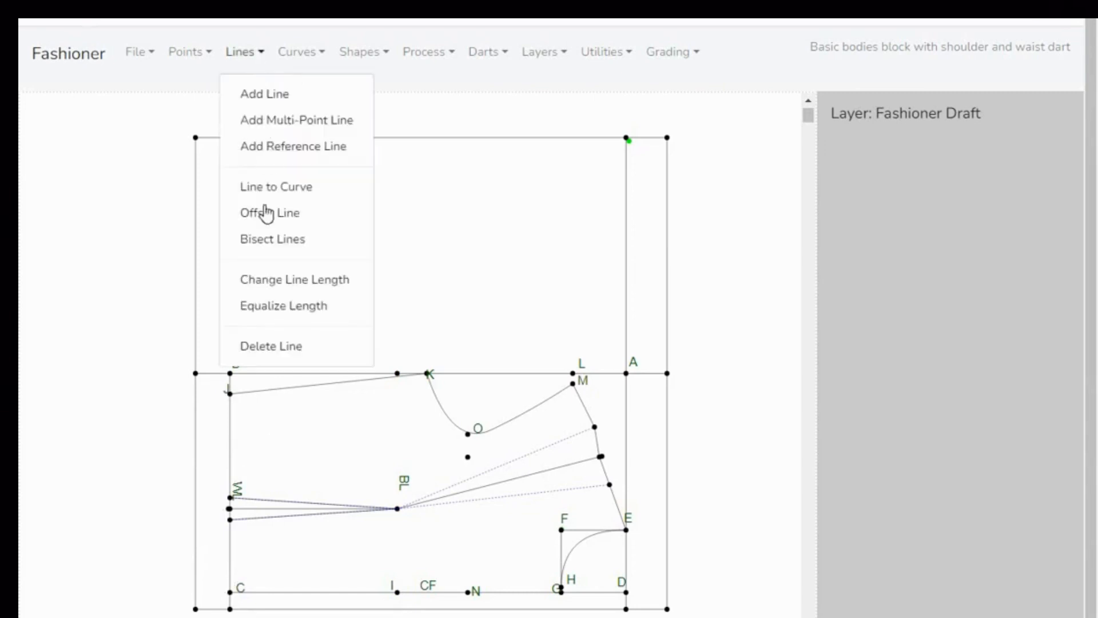
pyautogui.click(269, 346)
pyautogui.click(231, 441)
pyautogui.click(865, 283)
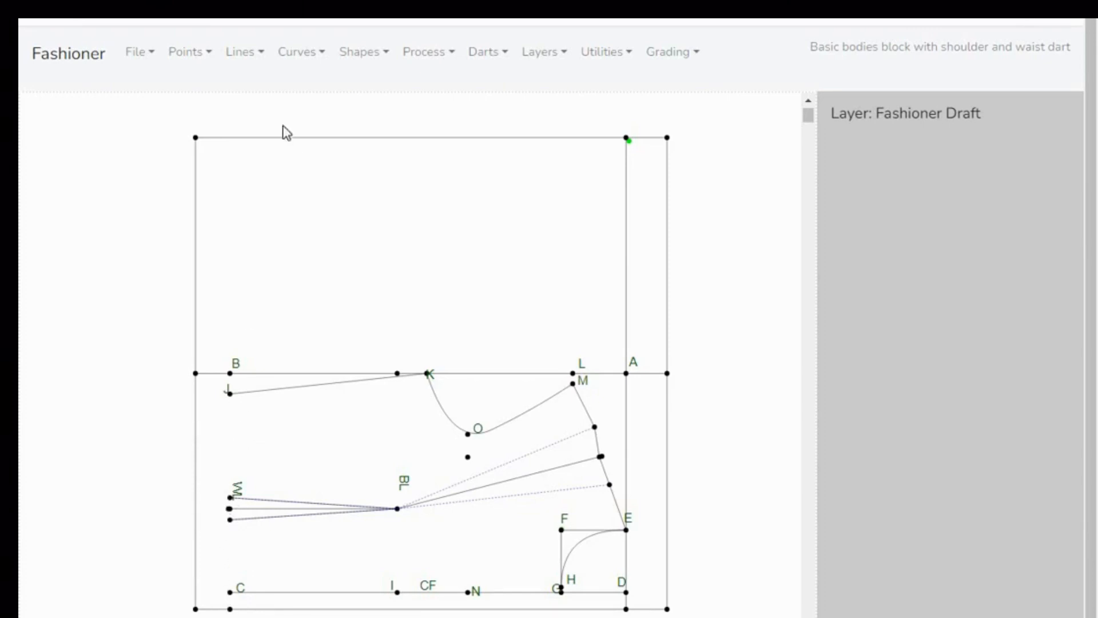
# - Draw and save a multi-point line from J through the three waist dart points to C
pyautogui.click(263, 57)
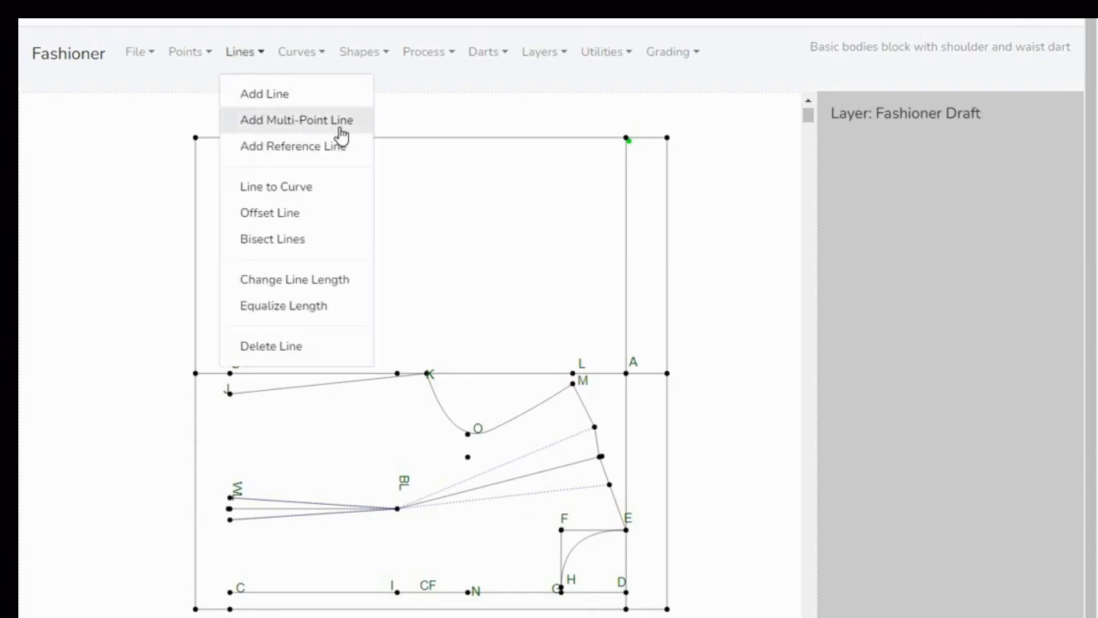
pyautogui.click(313, 122)
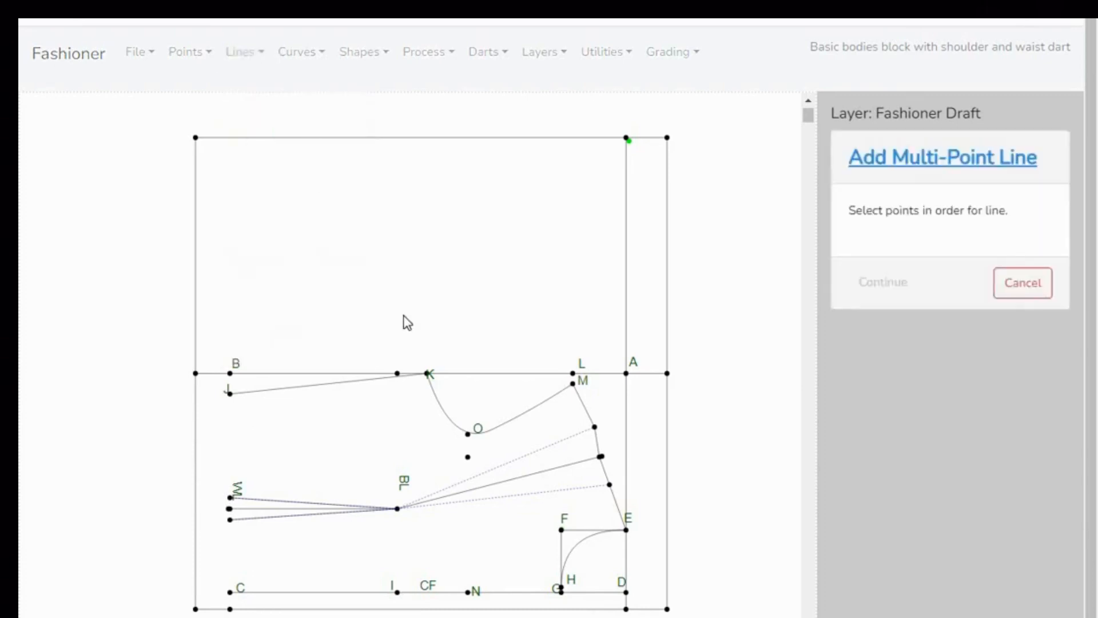
pyautogui.click(230, 394)
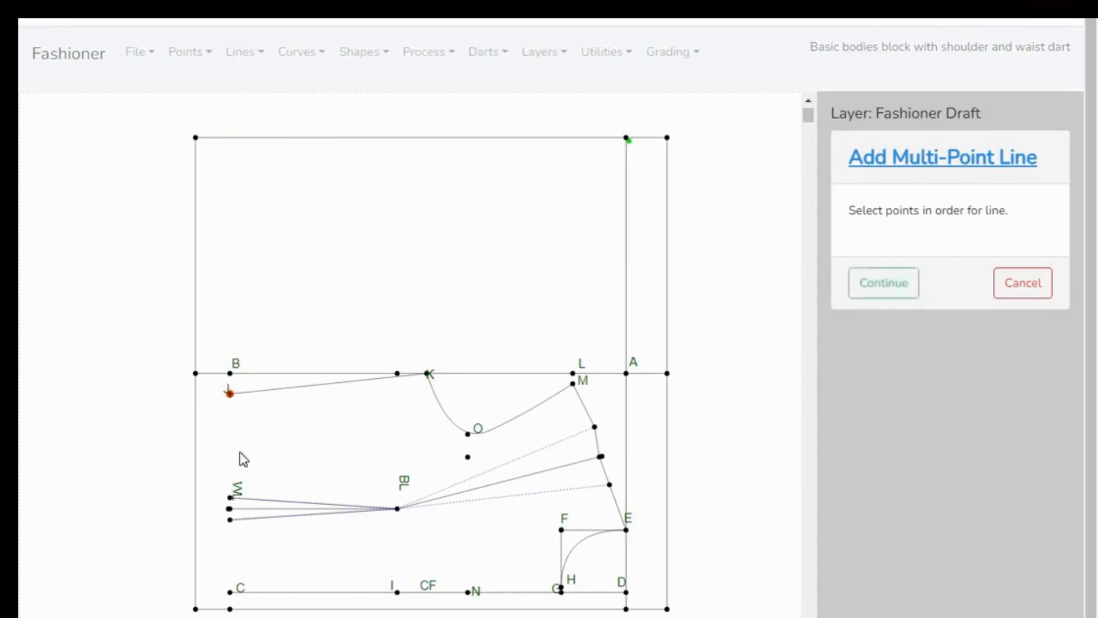
pyautogui.click(231, 499)
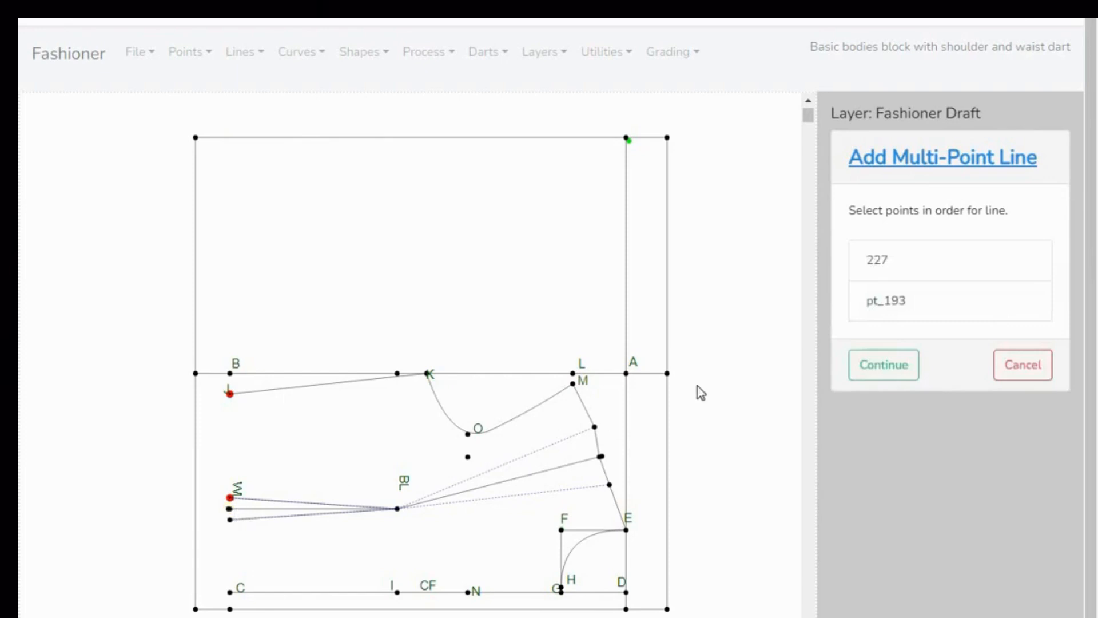
pyautogui.click(892, 267)
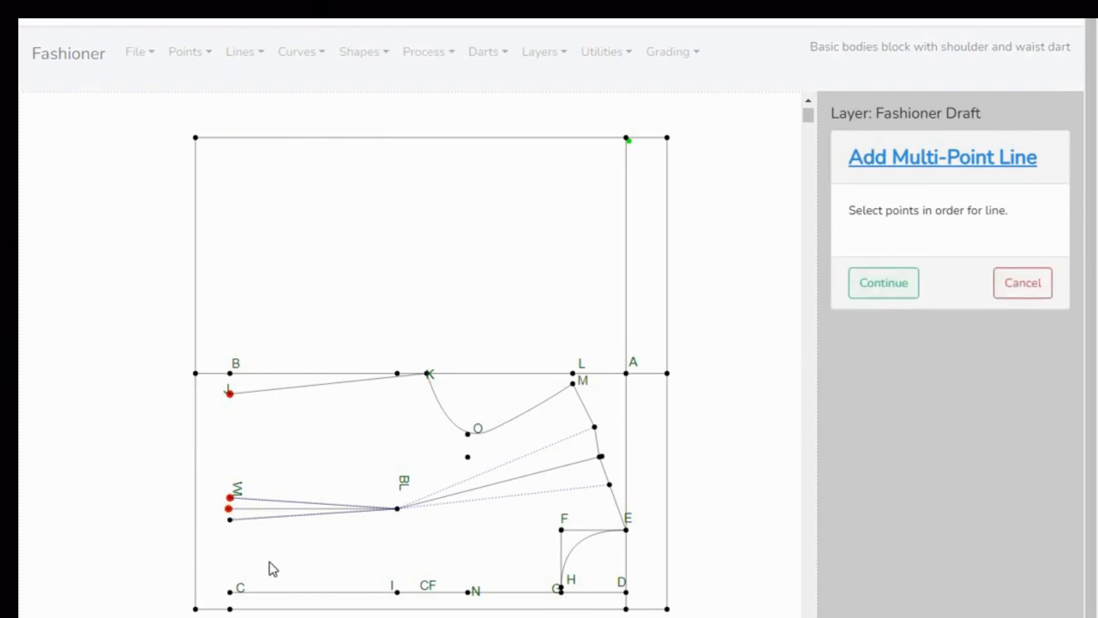
pyautogui.click(230, 520)
pyautogui.click(876, 282)
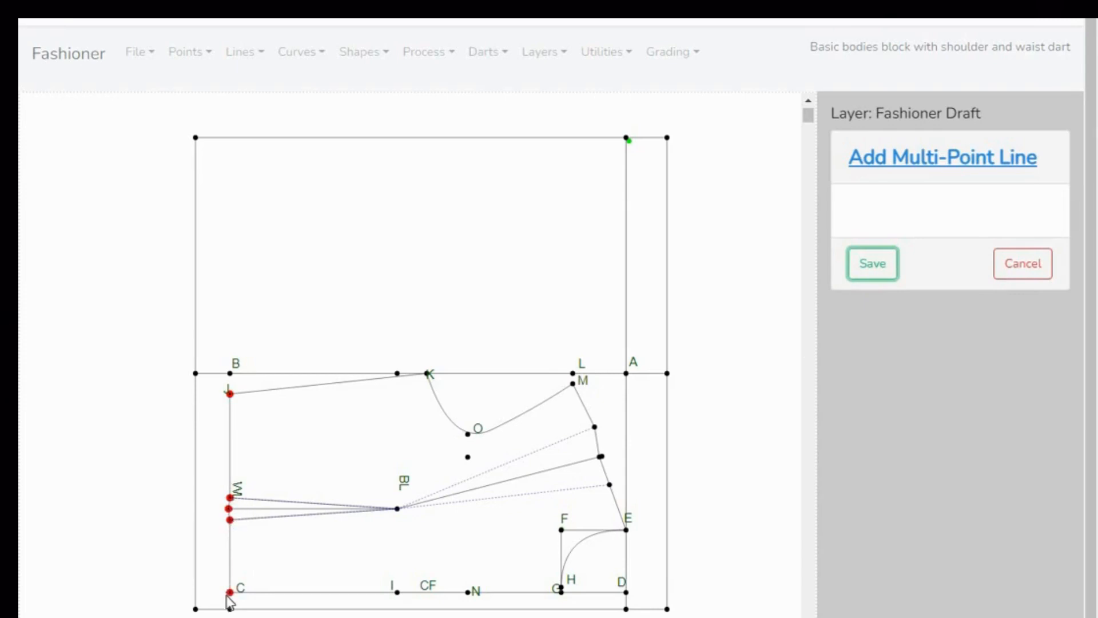
pyautogui.click(867, 271)
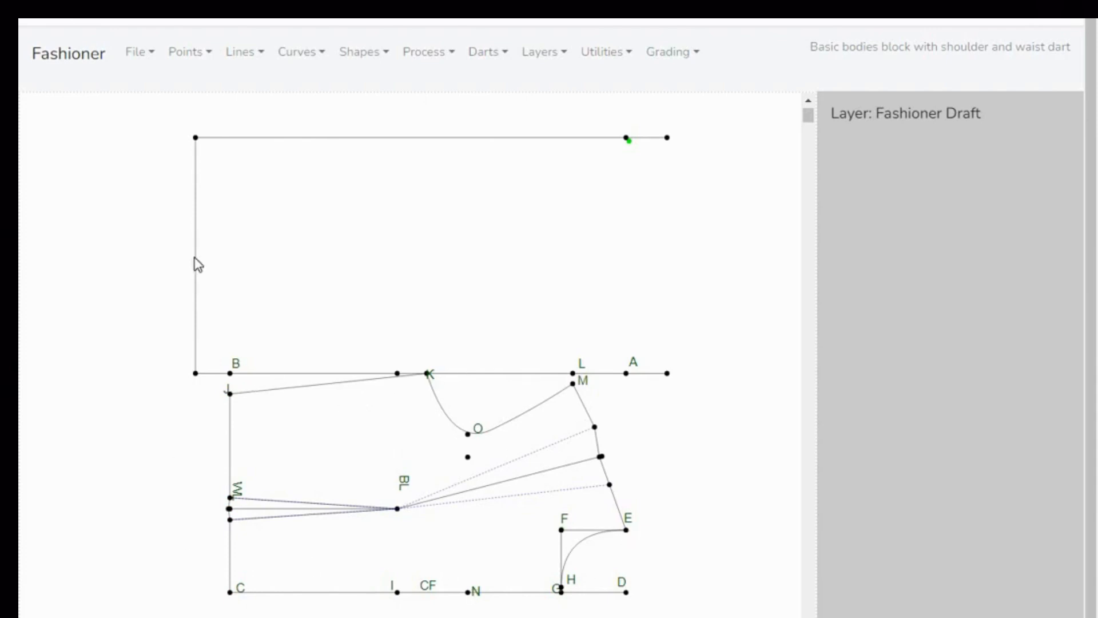
# - Export the draft with its remaining construction lines as an A4 PDF
pyautogui.click(150, 55)
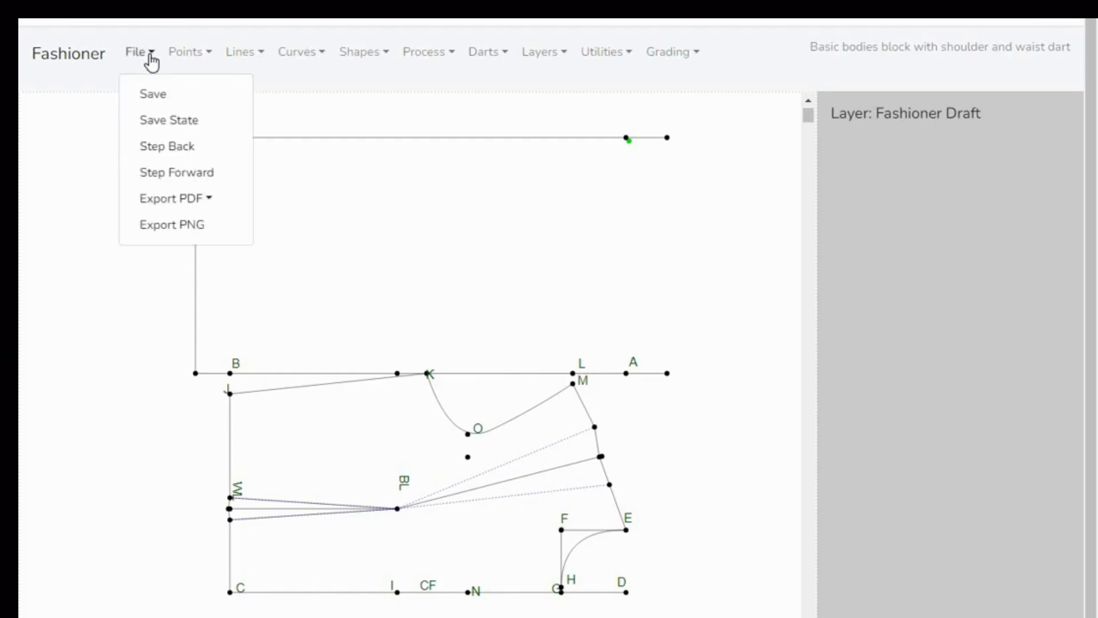
pyautogui.click(197, 204)
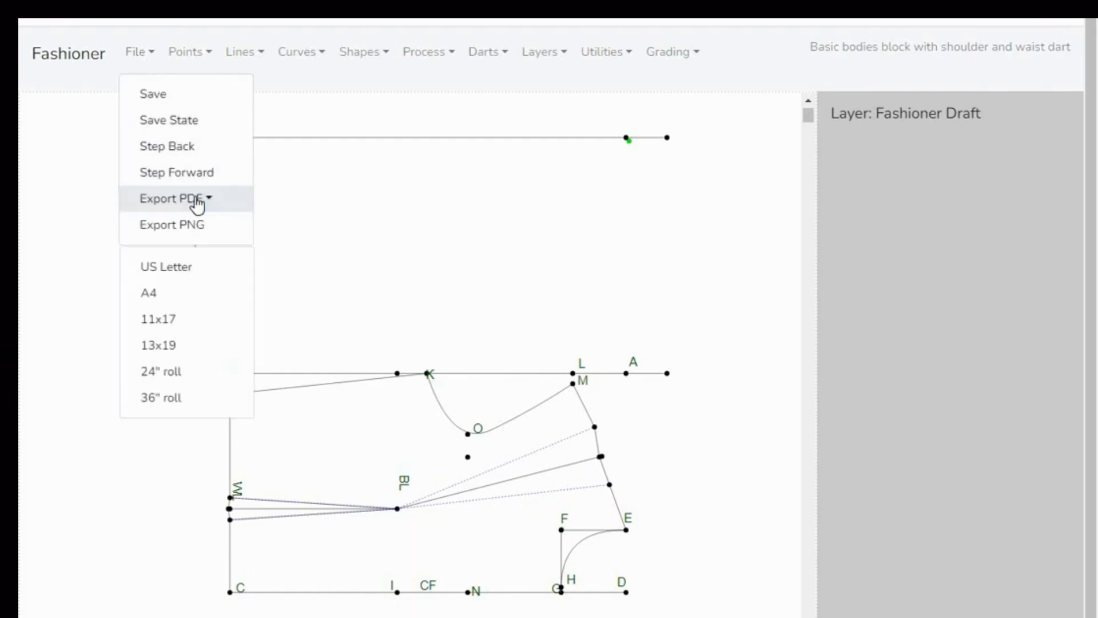
pyautogui.click(153, 295)
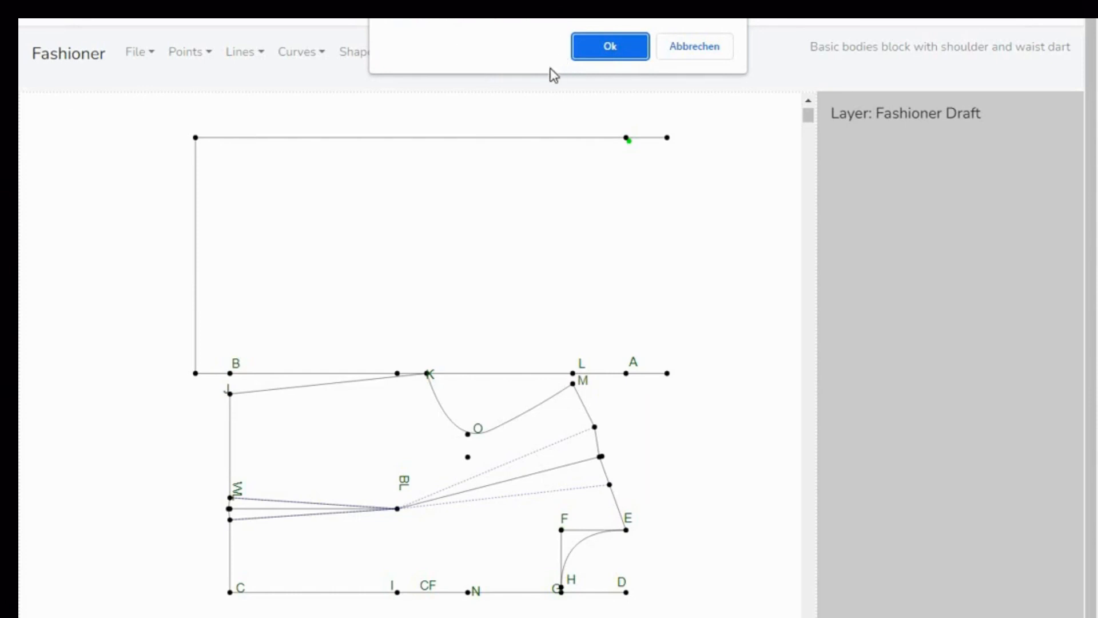
pyautogui.click(612, 50)
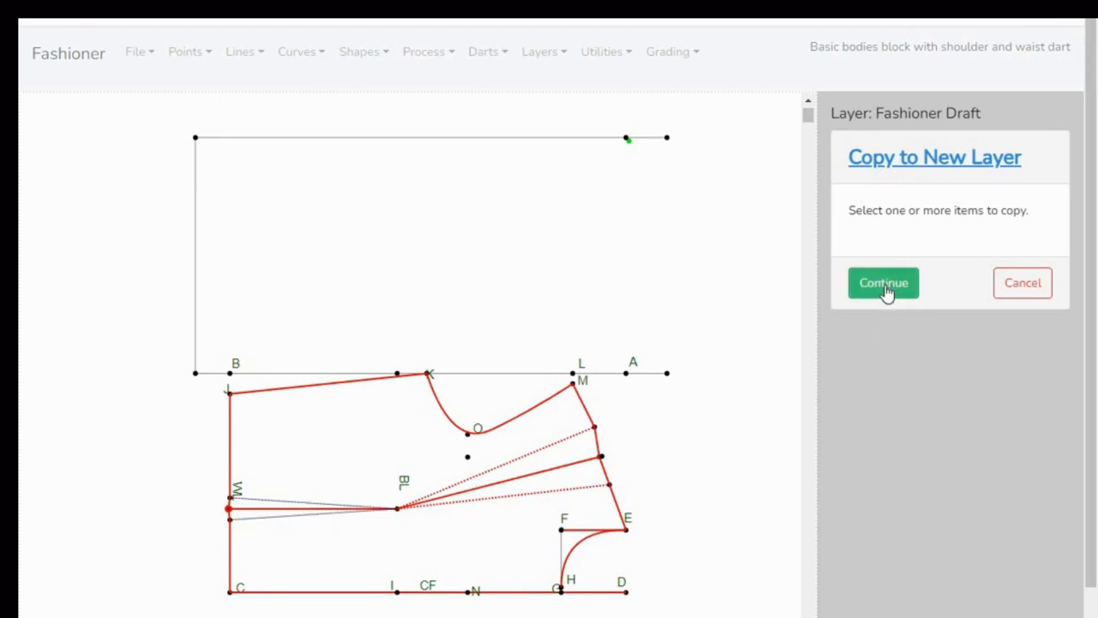
# - Move the selected bodice outline and dart lines to the existing layer "outline layerBBl", and save
pyautogui.click(886, 289)
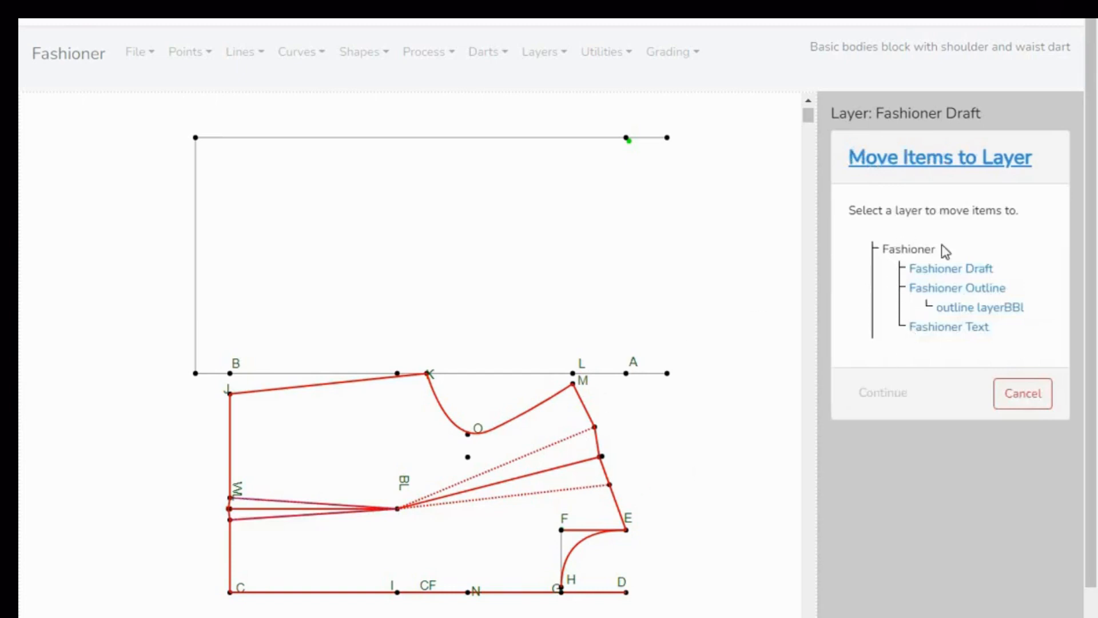
pyautogui.click(971, 312)
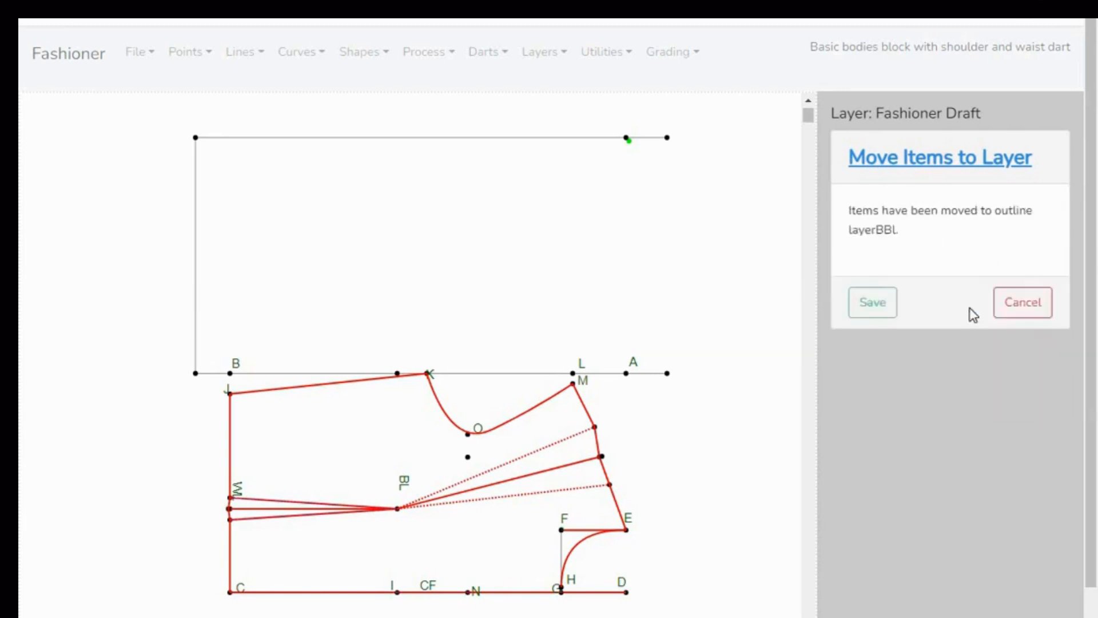
pyautogui.click(875, 307)
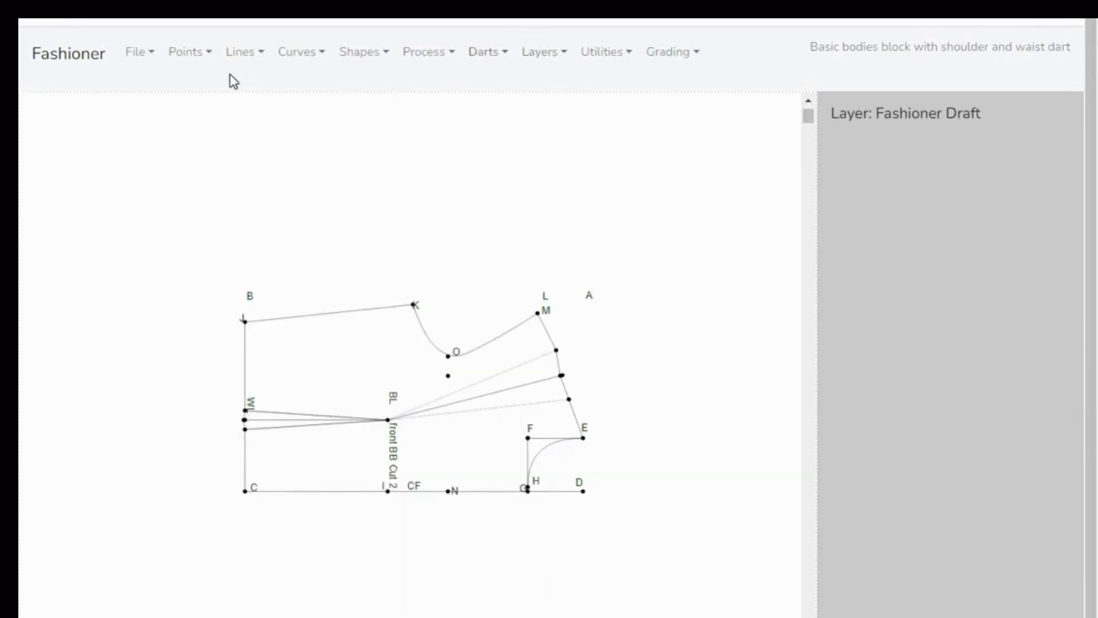
# - Export the cleaned-up front bodice block as an A4 PDF
pyautogui.click(152, 55)
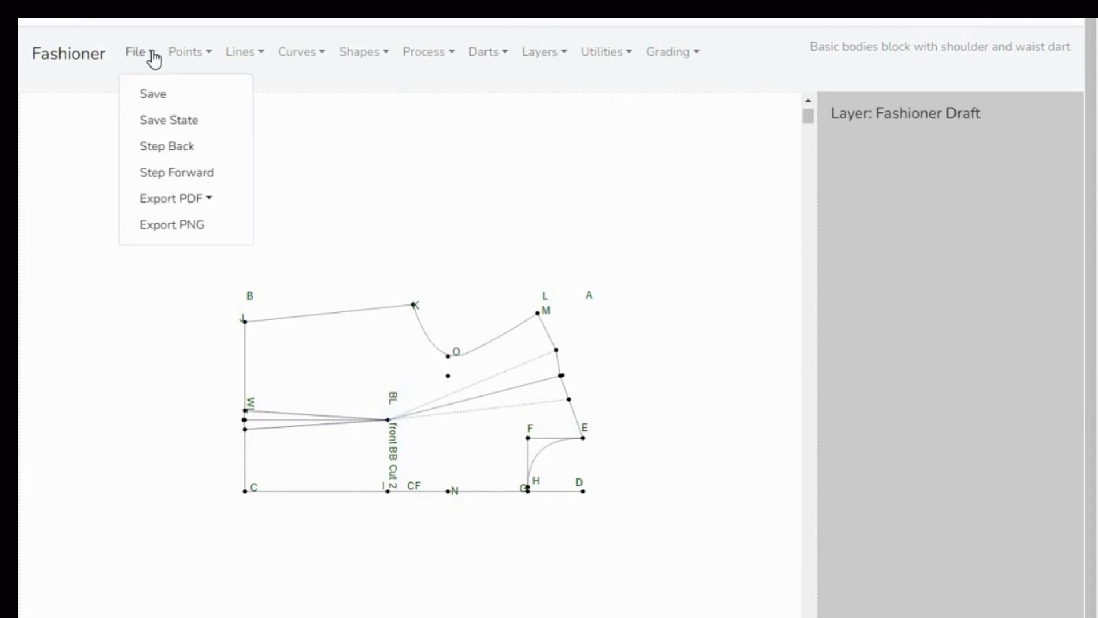
pyautogui.click(179, 201)
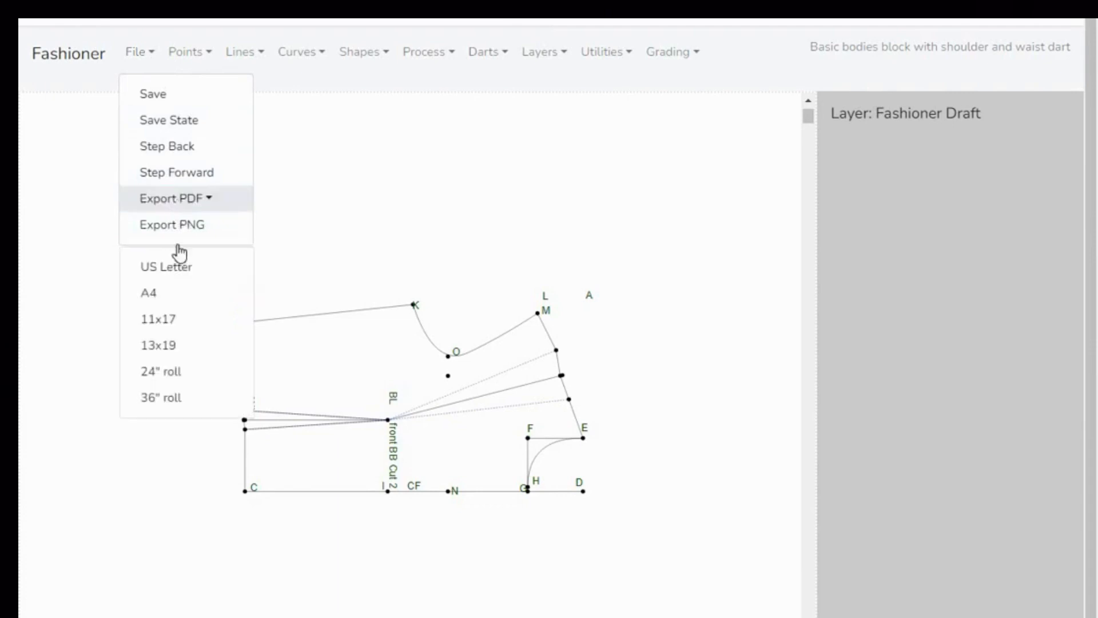
pyautogui.click(165, 294)
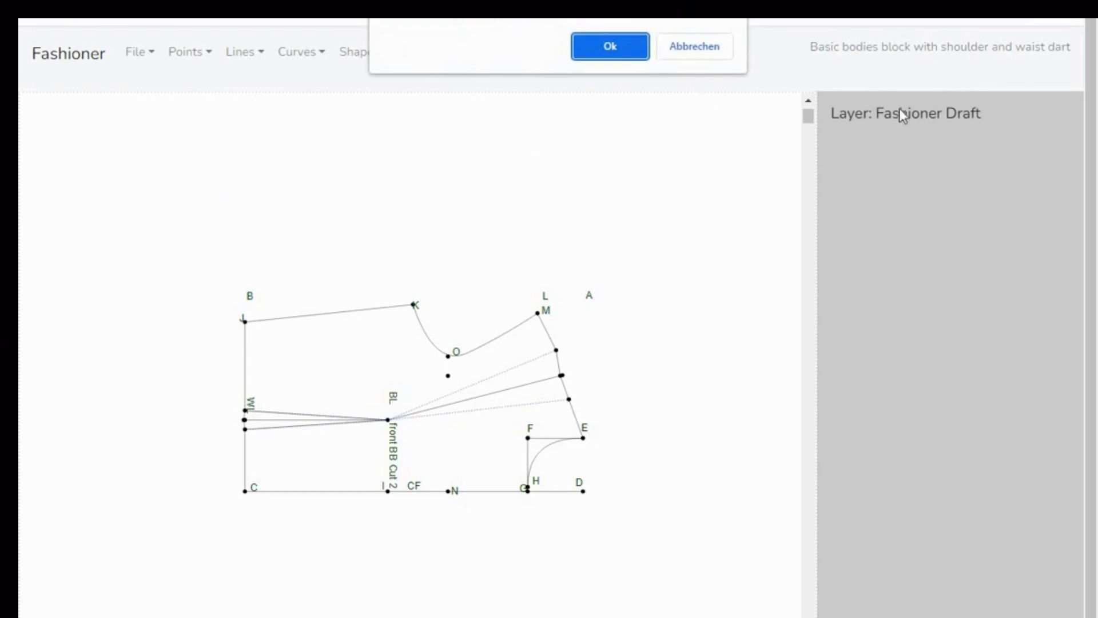
pyautogui.click(619, 47)
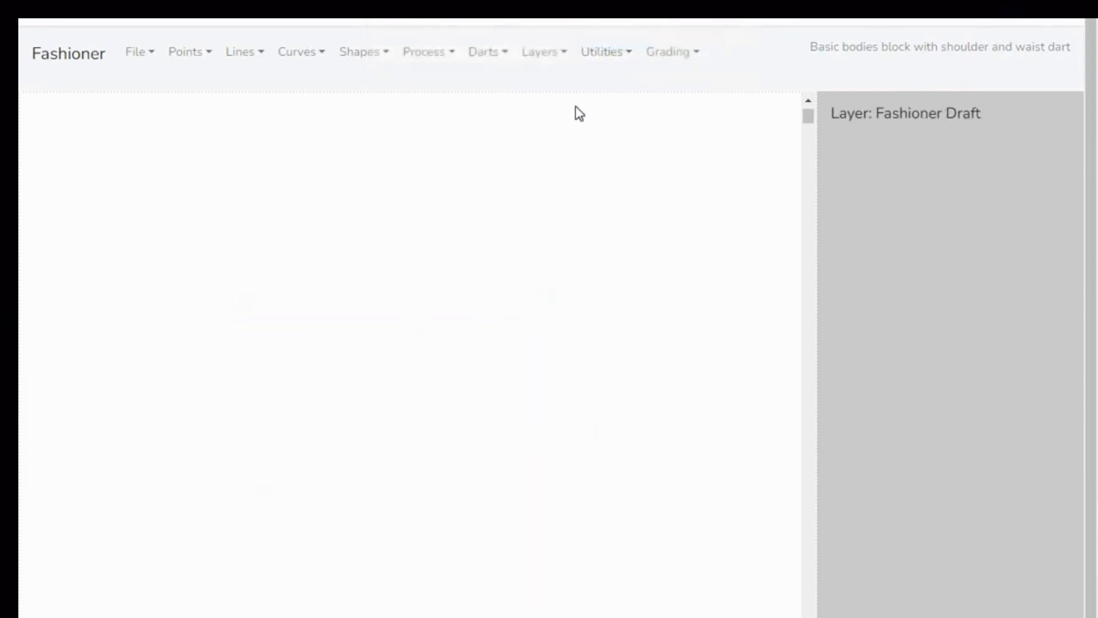
# - Open the layer visibility settings for the pattern
pyautogui.click(543, 55)
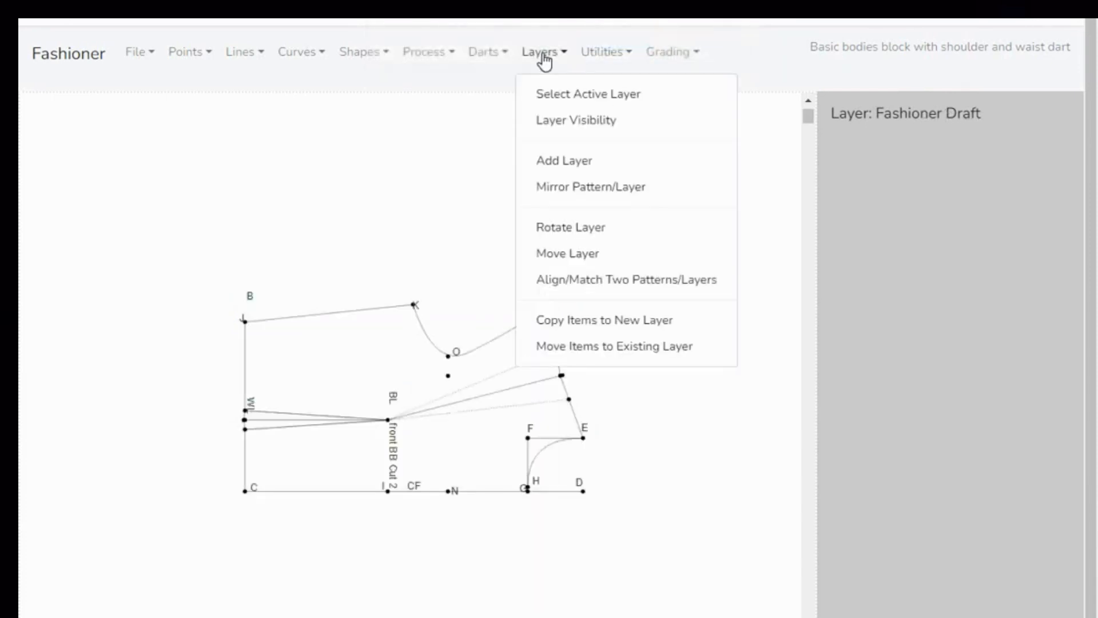
pyautogui.click(574, 123)
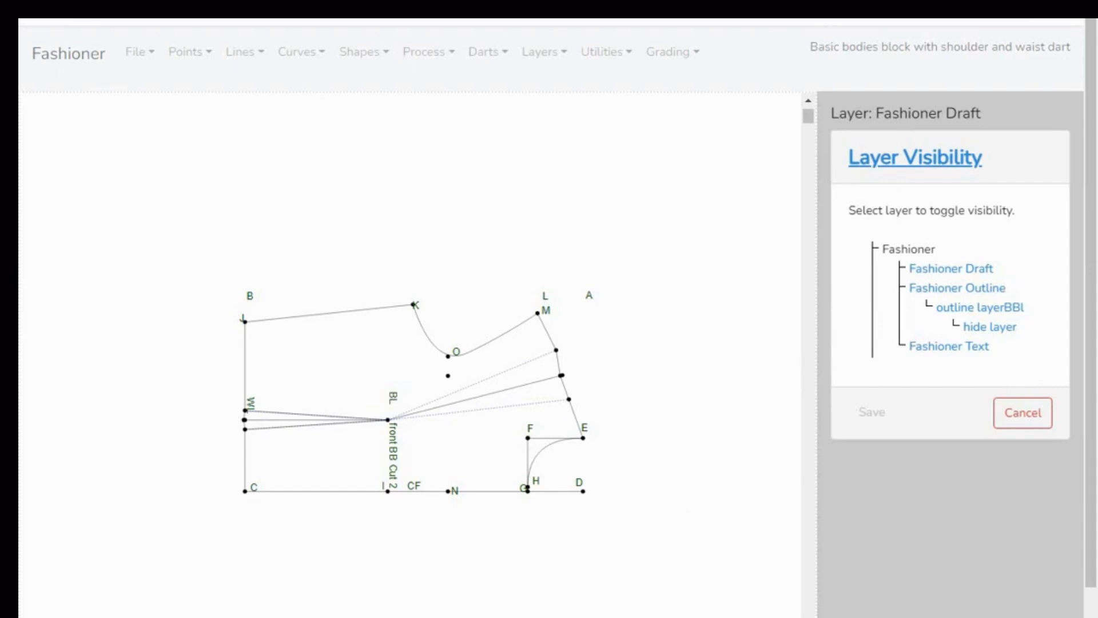
# - Switch to the exported PDF and examine the bodice outline, darts and labels across its tiled pages
pyautogui.hotkey('ctrl', 'Tab')
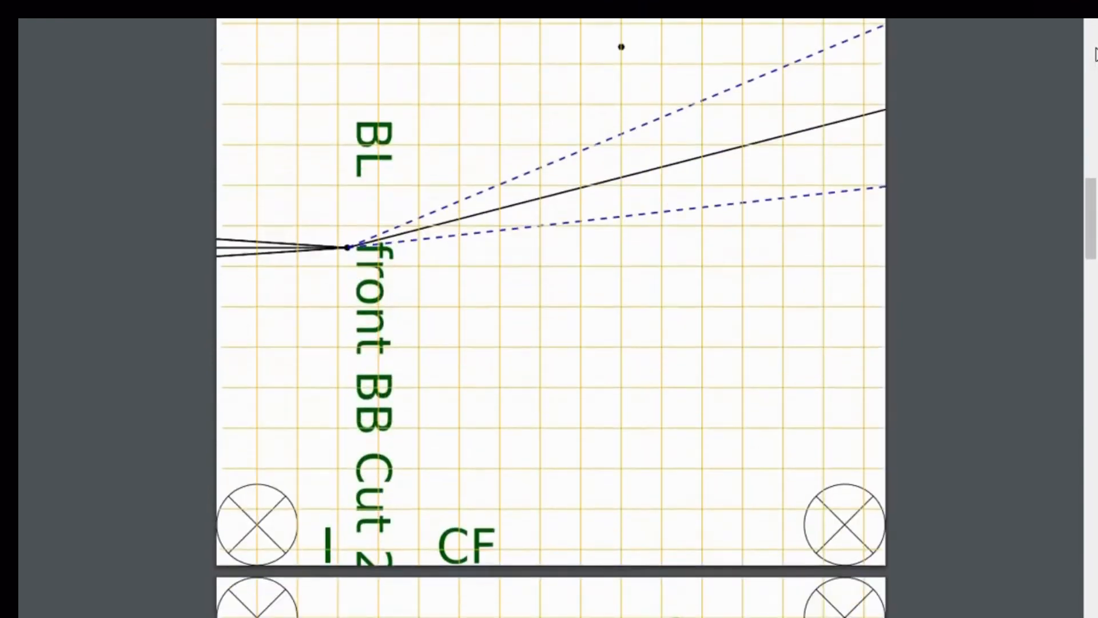
pyautogui.scroll(-10, 551, 318)
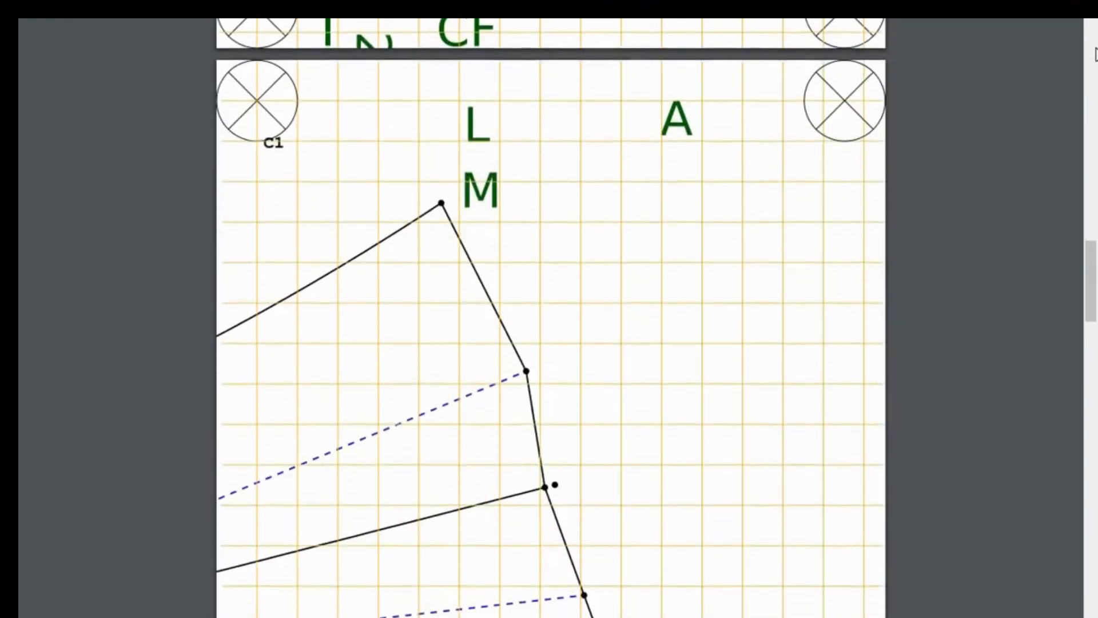
pyautogui.scroll(-10, 551, 318)
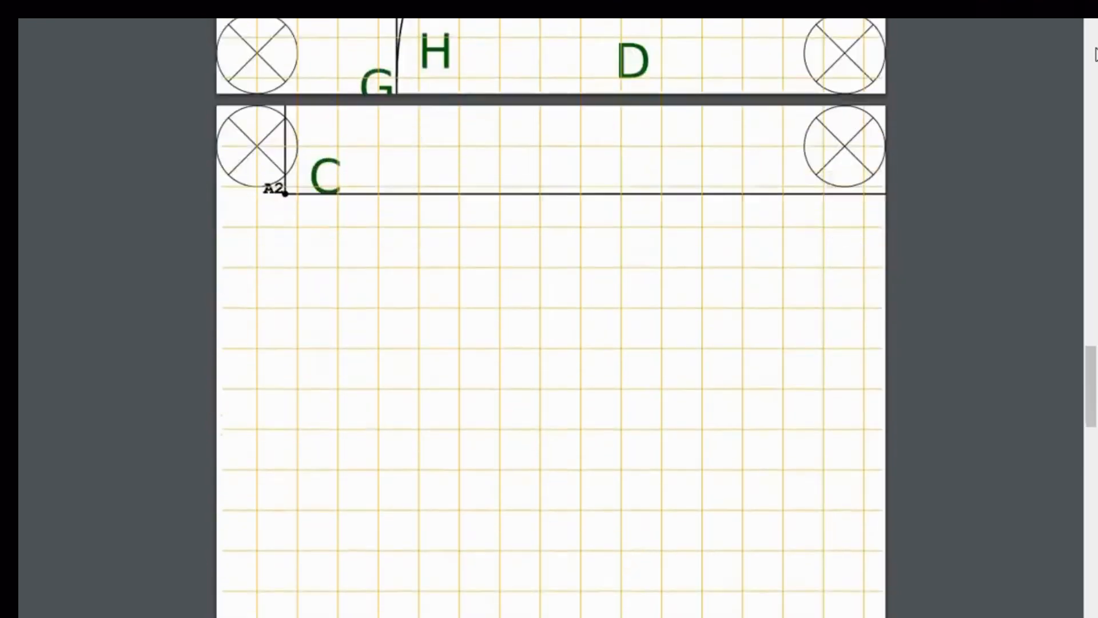
pyautogui.scroll(-10, 551, 318)
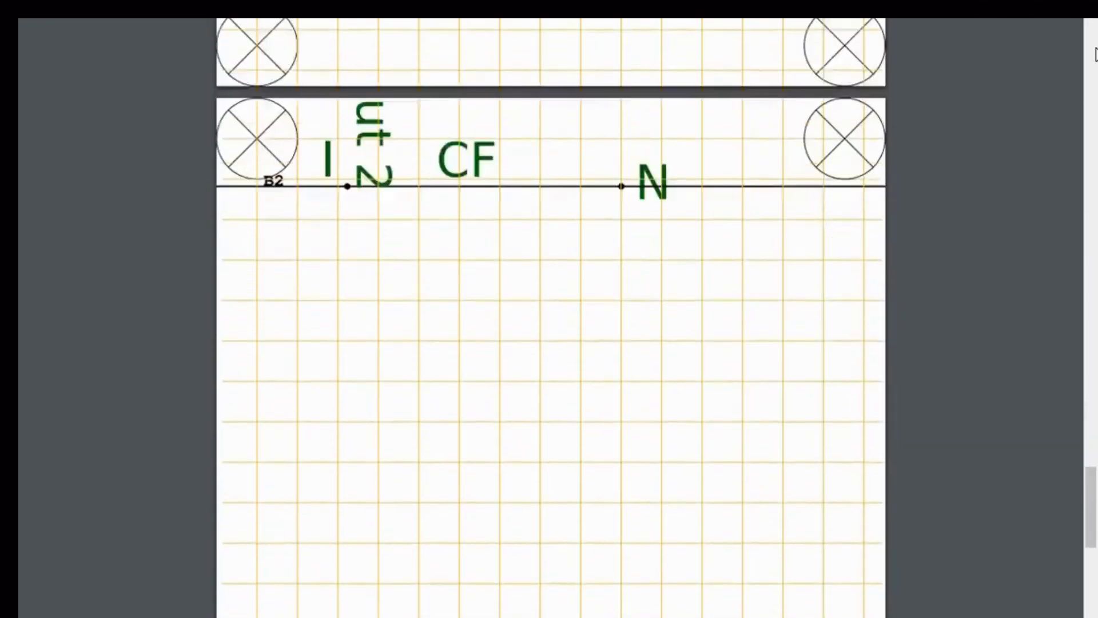
pyautogui.scroll(-10, 550, 318)
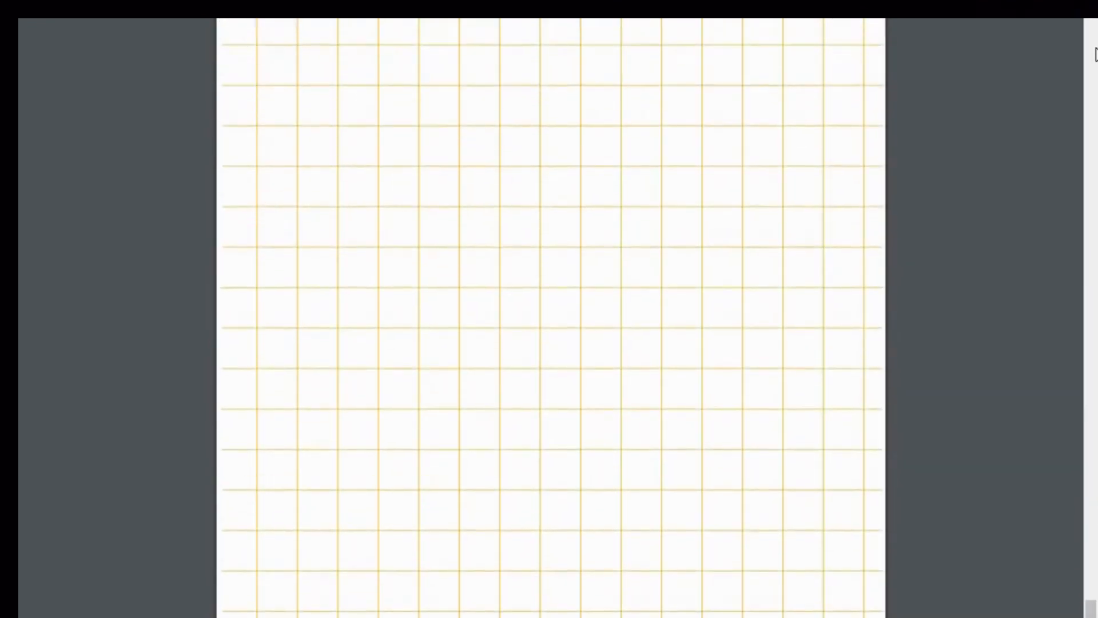
pyautogui.scroll(15, 551, 319)
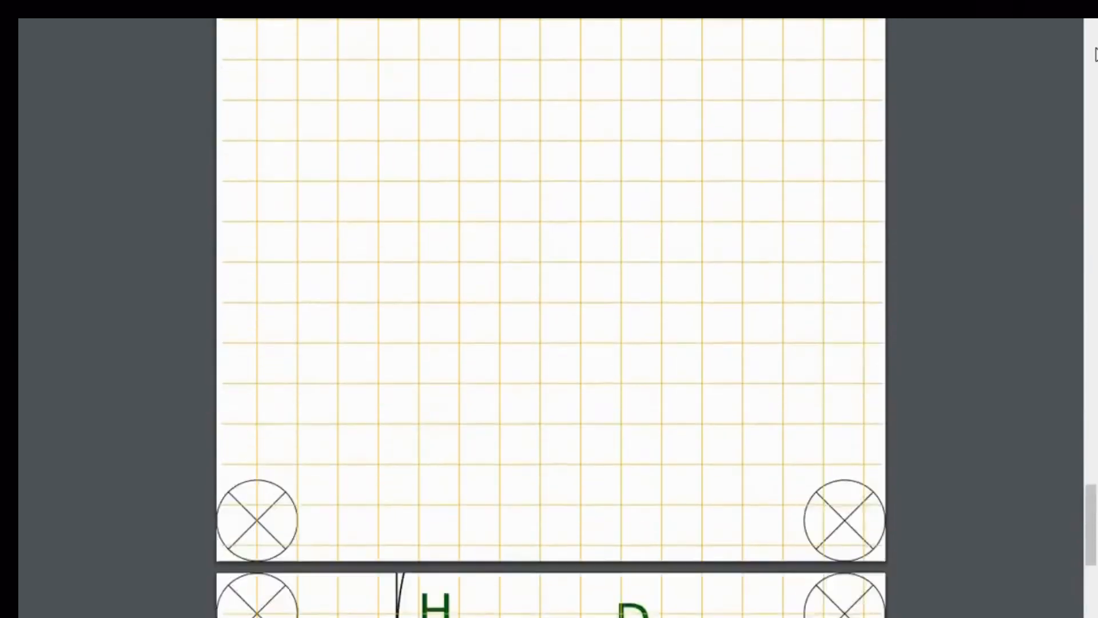
pyautogui.scroll(20, 551, 318)
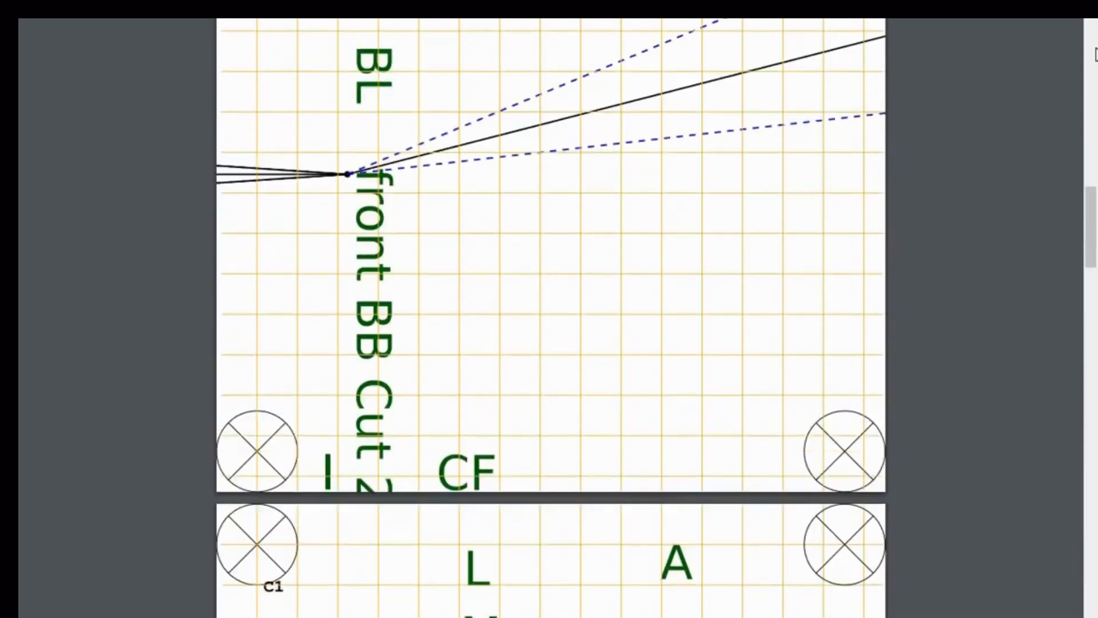
pyautogui.scroll(8, 551, 318)
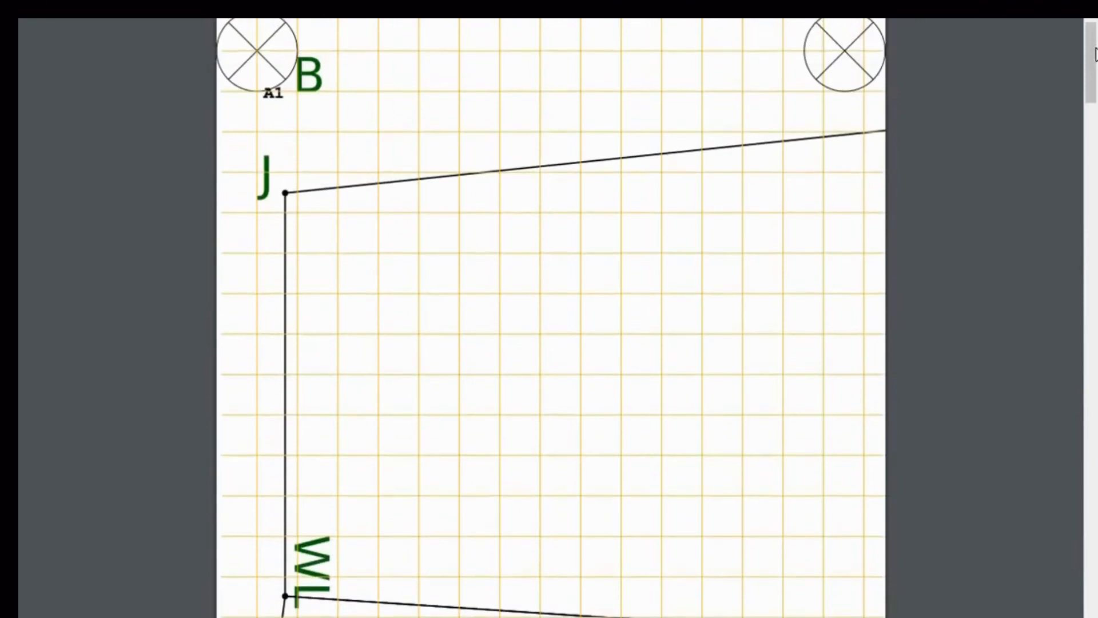